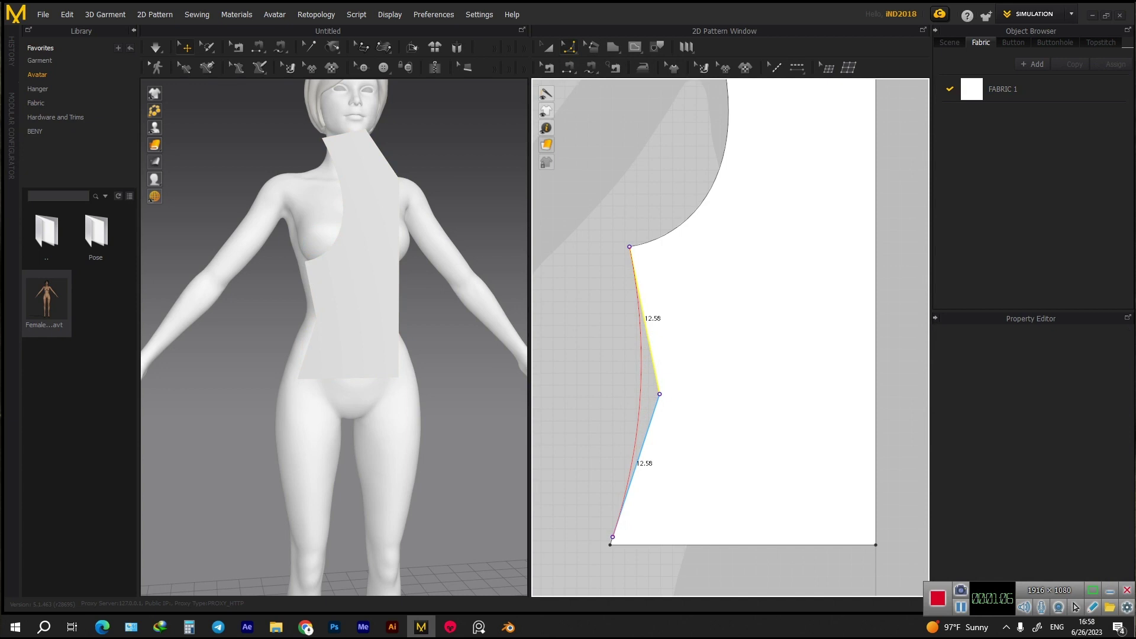
- Curve the bodice's side edge inward at the waist, between the underarm point and the lower side point
{"action": "left_click_drag", "start_coordinate": [659, 394], "coordinate": [659, 394]}
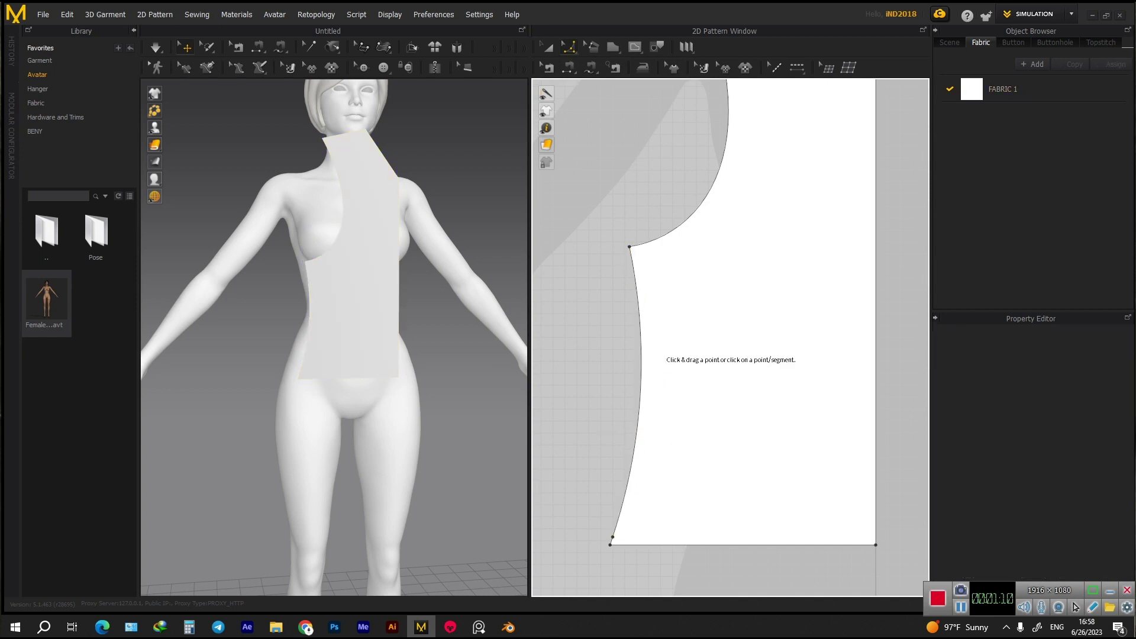
{"action": "scroll", "coordinate": [748, 360], "scroll_direction": "up", "scroll_amount": 2}
{"action": "scroll", "coordinate": [748, 361], "scroll_direction": "down", "scroll_amount": 2}
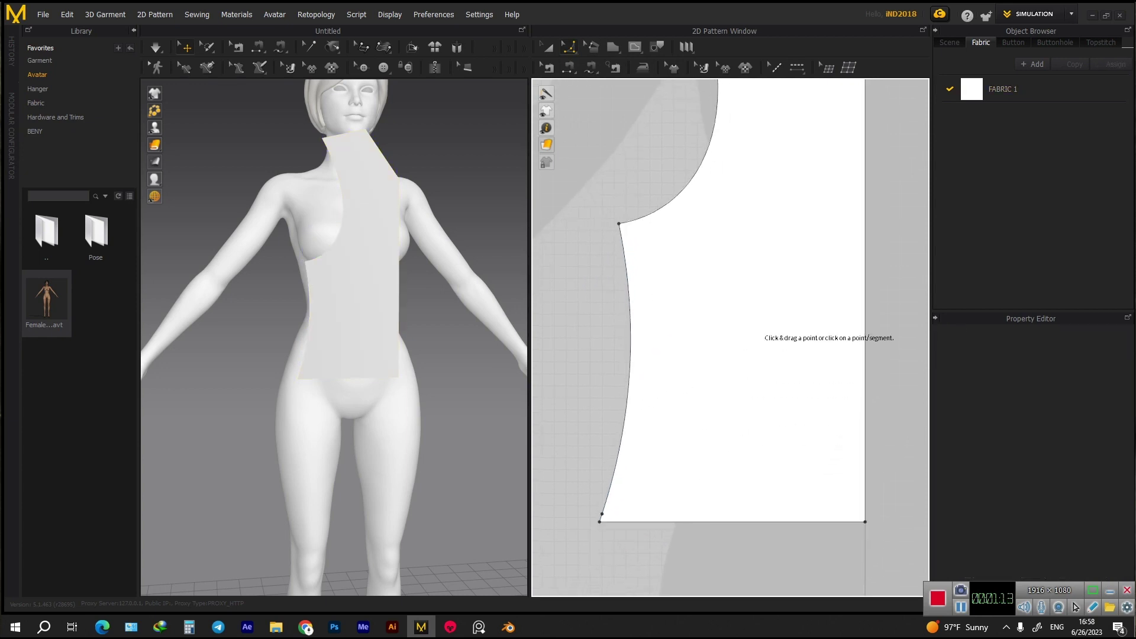
- Extend the bodice's side hem corner straight down, raise the waist point, and curve the hip edge between them
{"action": "scroll", "coordinate": [764, 333], "scroll_direction": "up", "scroll_amount": 2}
{"action": "right_click_drag", "start_coordinate": [779, 384], "coordinate": [770, 155]}
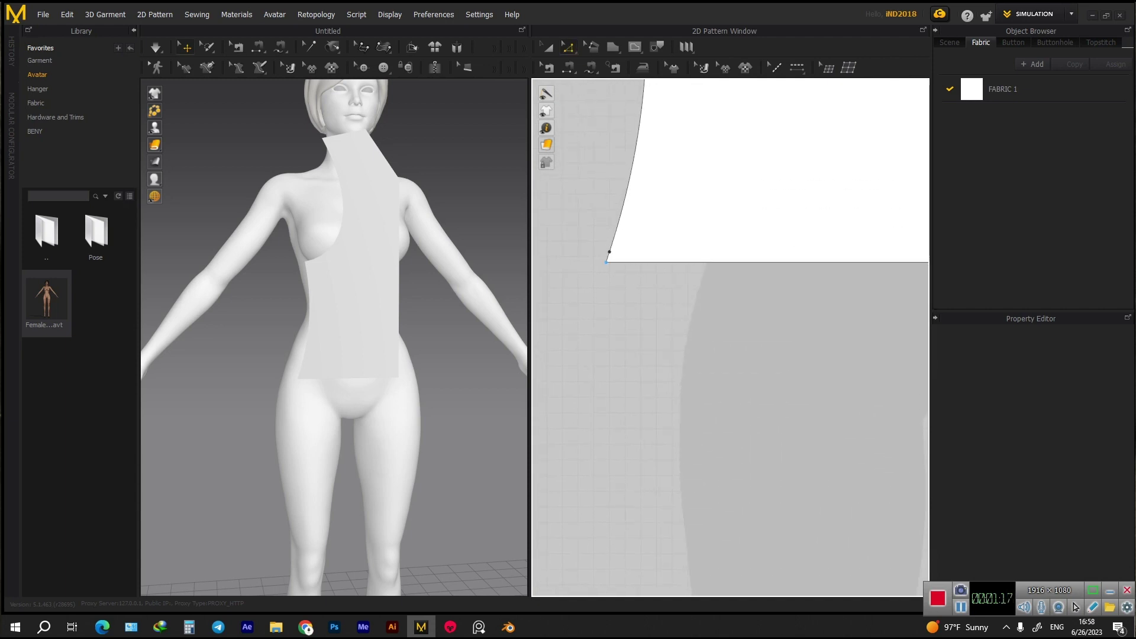
{"action": "left_click_drag", "start_coordinate": [606, 262], "coordinate": [606, 286]}
{"action": "left_click_drag", "start_coordinate": [606, 422], "coordinate": [608, 343]}
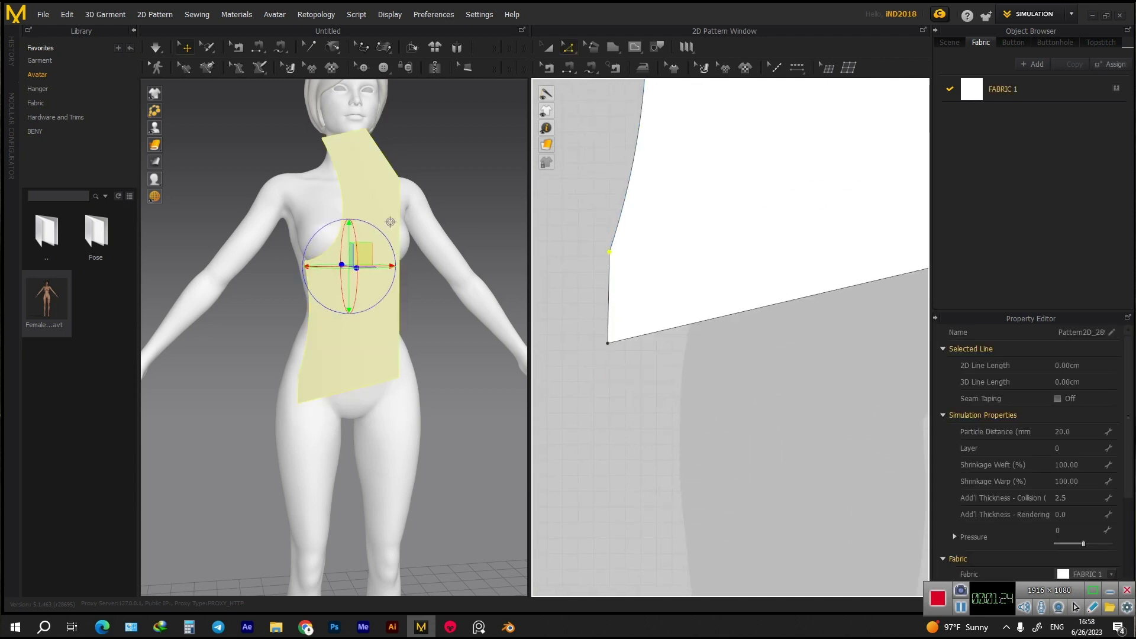
{"action": "left_click_drag", "start_coordinate": [568, 47], "coordinate": [609, 147]}
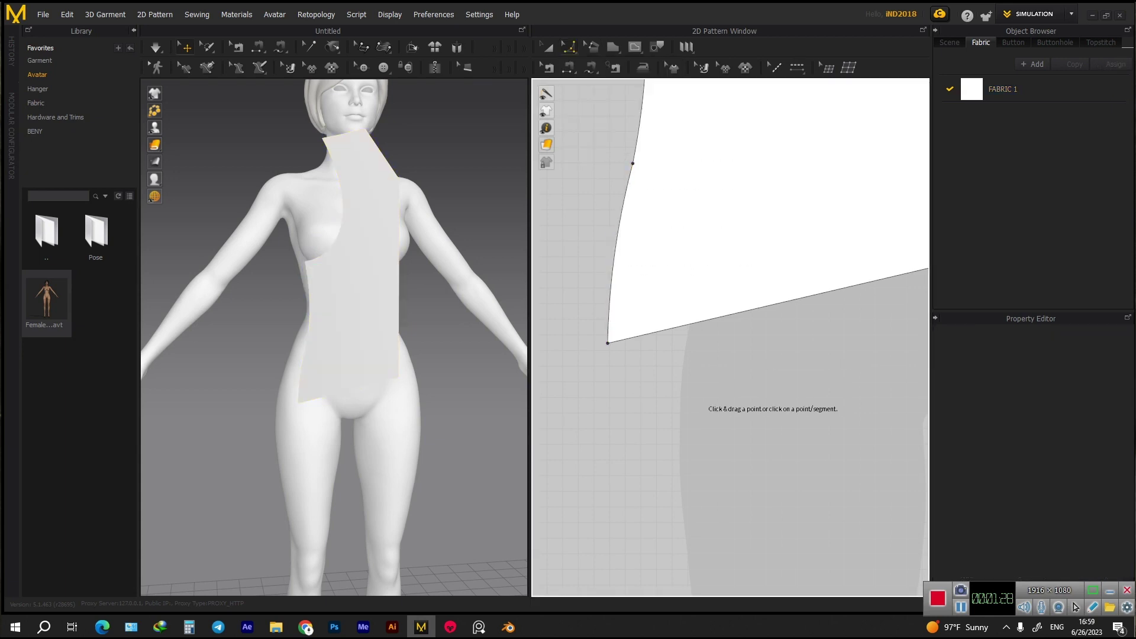
{"action": "scroll", "coordinate": [802, 554], "scroll_direction": "down", "scroll_amount": 6}
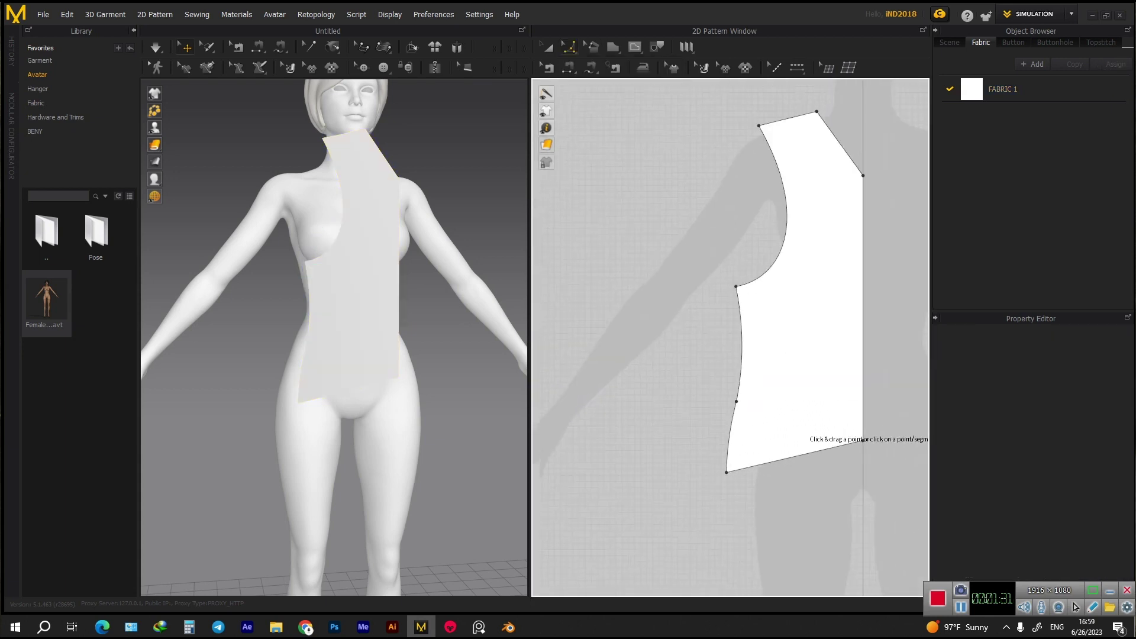
- Lower the centre-front hem point level with the side hem corner to make the hem horizontal
{"action": "middle_click_drag", "start_coordinate": [808, 438], "coordinate": [711, 434]}
{"action": "left_click", "coordinate": [766, 436]}
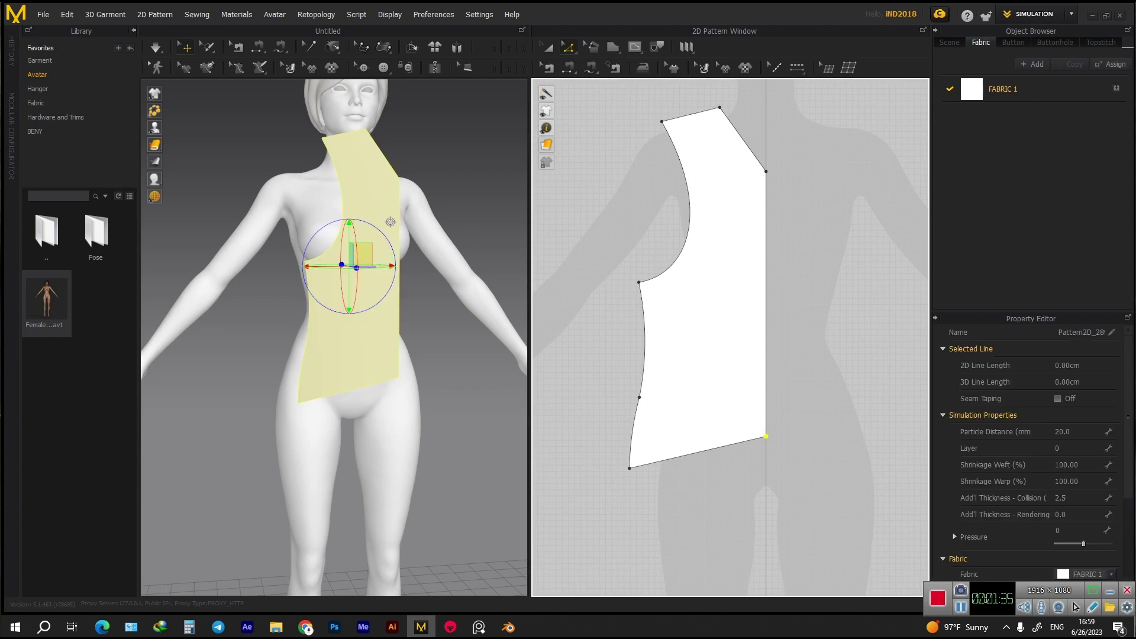
{"action": "key", "text": "ctrl+z"}
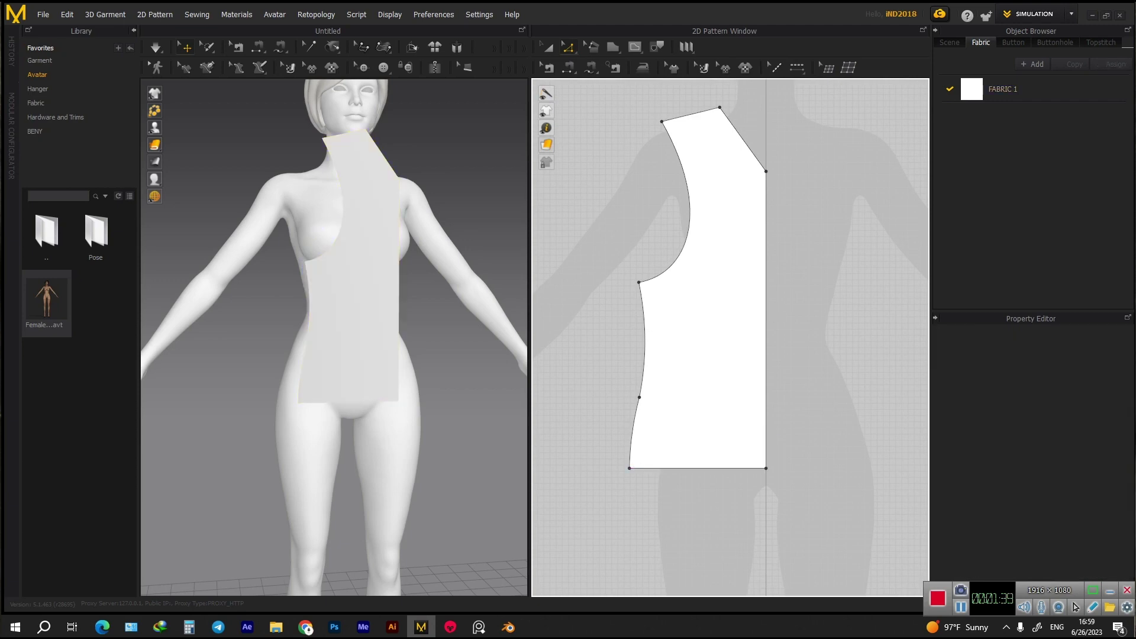
- Unfold the half bodice along its centre-front edge and reshape the V neckline into a rounded curve
{"action": "middle_click_drag", "start_coordinate": [728, 296], "coordinate": [697, 396]}
{"action": "key", "text": "ctrl+a"}
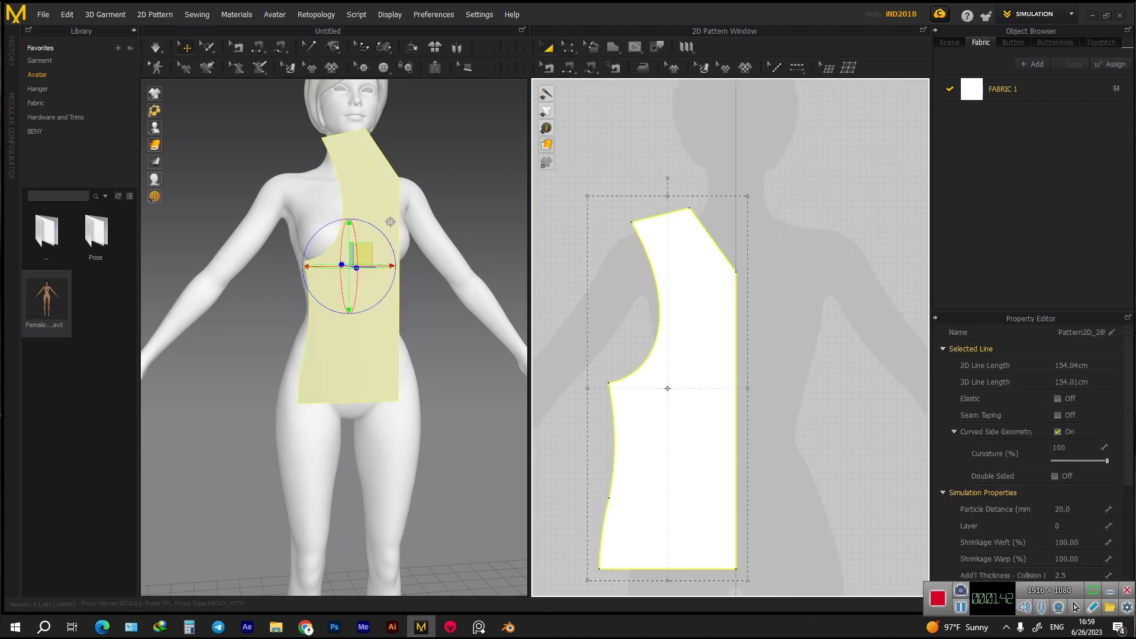
{"action": "right_click", "coordinate": [736, 332]}
{"action": "left_click", "coordinate": [769, 461]}
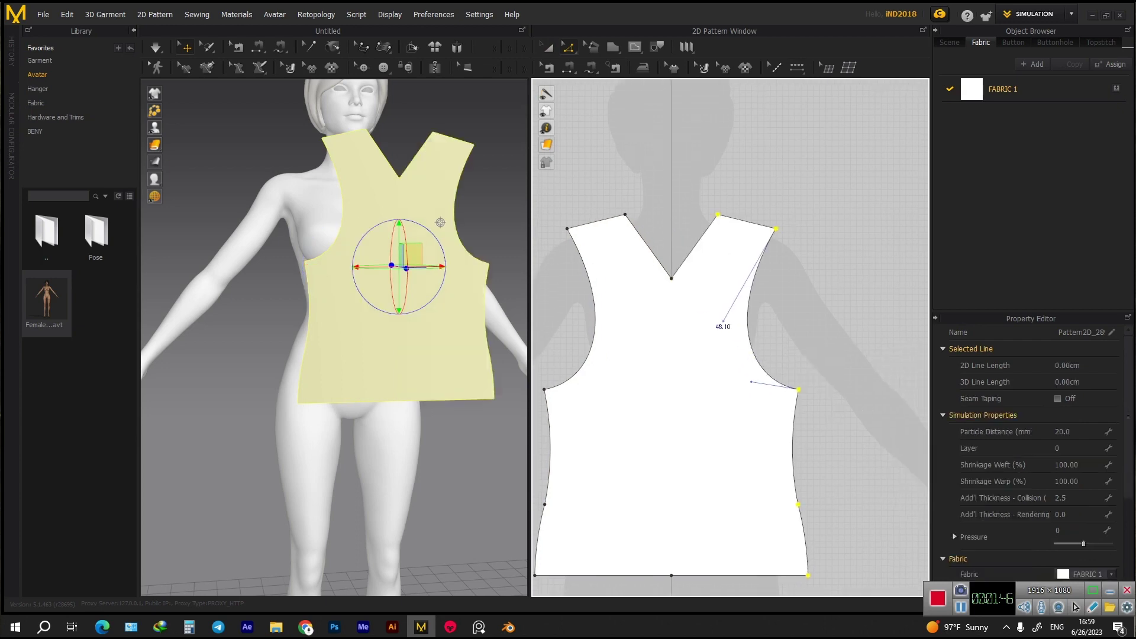
{"action": "left_click", "coordinate": [568, 47]}
{"action": "left_click", "coordinate": [616, 132]}
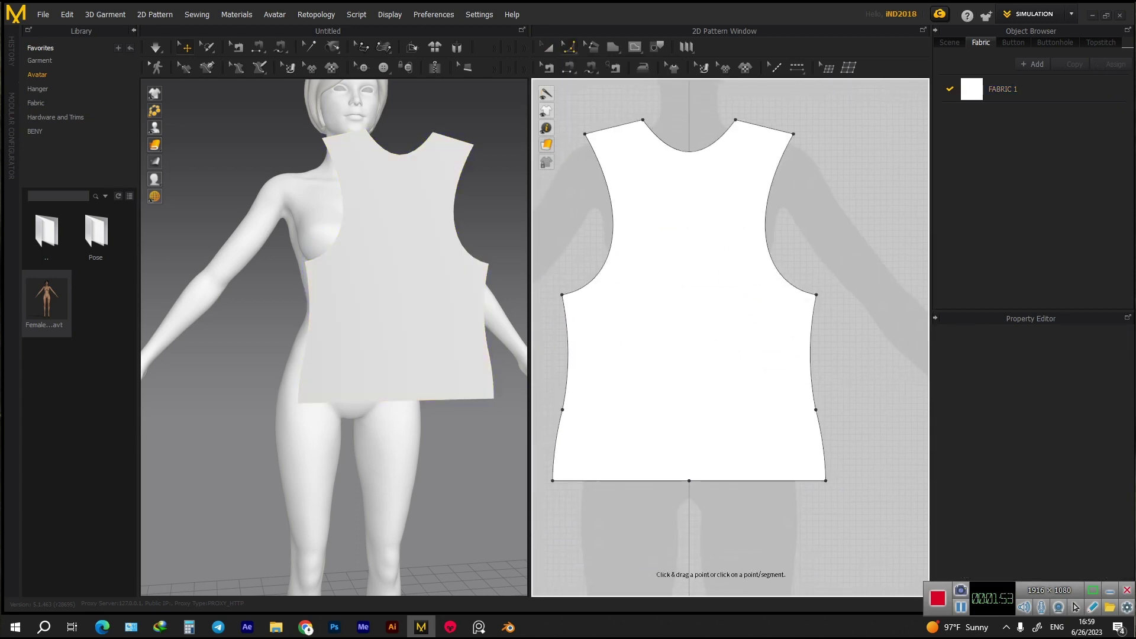
- Paste a copy of the bodice beside the original and arrange the two pieces on the avatar's front and back torso
{"action": "key", "text": "ctrl+a"}
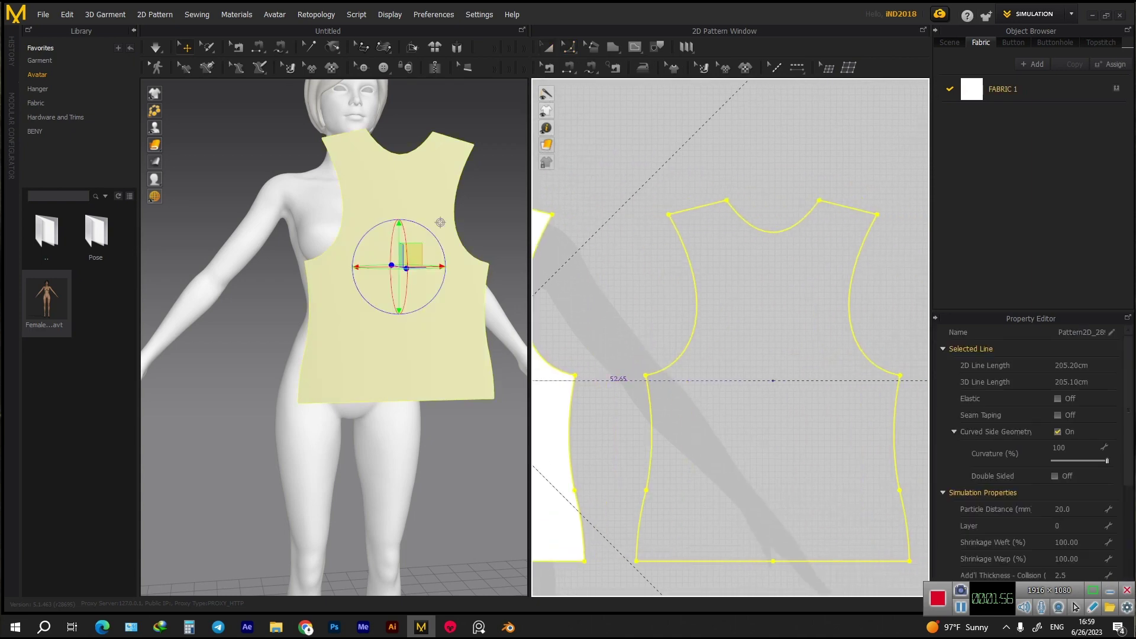
{"action": "key", "text": "8"}
{"action": "key", "text": "shift+f"}
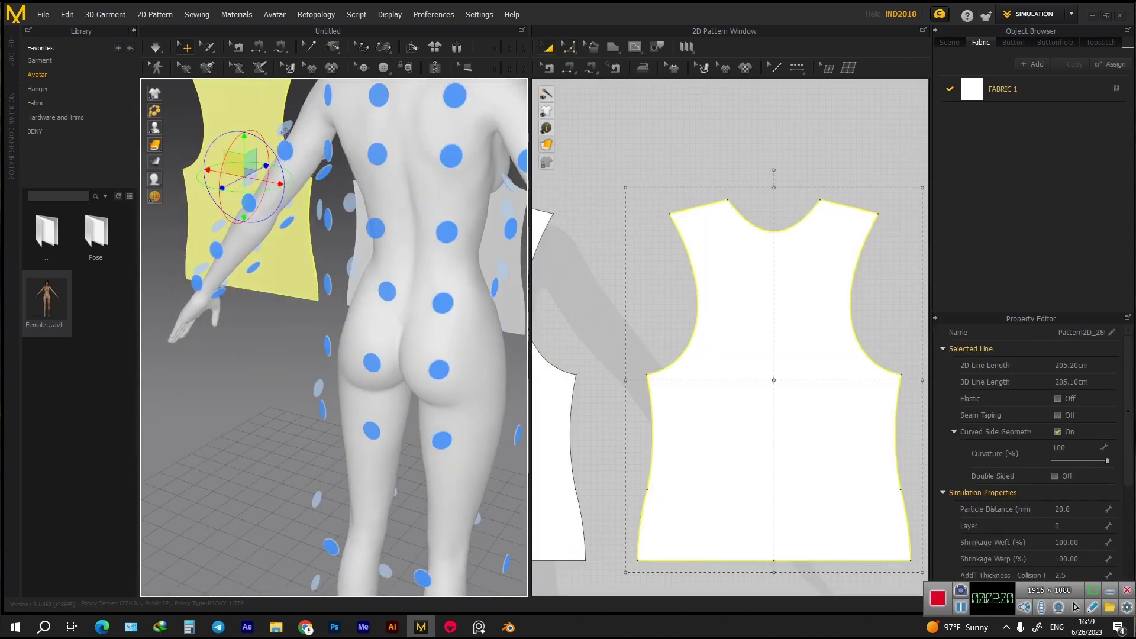
{"action": "key", "text": "4"}
{"action": "key", "text": "2"}
{"action": "left_click", "coordinate": [402, 228]}
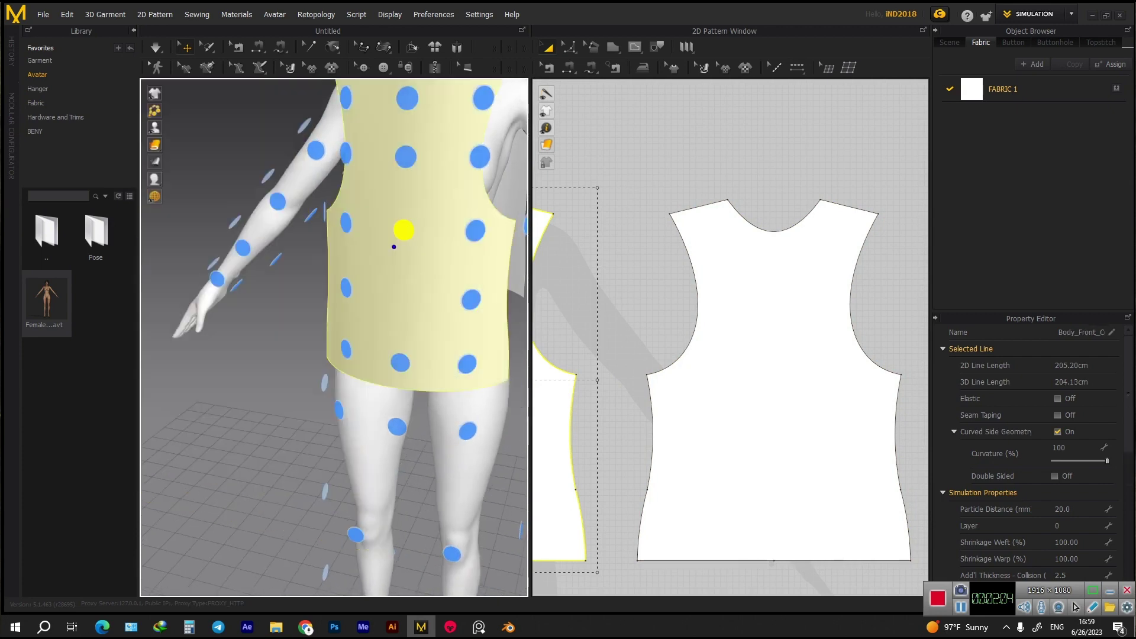
- Draw a rectangular pattern piece about 24.5 cm wide and 23.3 cm high beside the front bodice for the sleeve
{"action": "key", "text": "shift+f"}
{"action": "scroll", "coordinate": [432, 269], "scroll_direction": "down", "scroll_amount": 3}
{"action": "right_click_drag", "start_coordinate": [431, 269], "coordinate": [211, 323]}
{"action": "right_click_drag", "start_coordinate": [594, 249], "coordinate": [731, 248]}
{"action": "scroll", "coordinate": [731, 337], "scroll_direction": "up", "scroll_amount": 3}
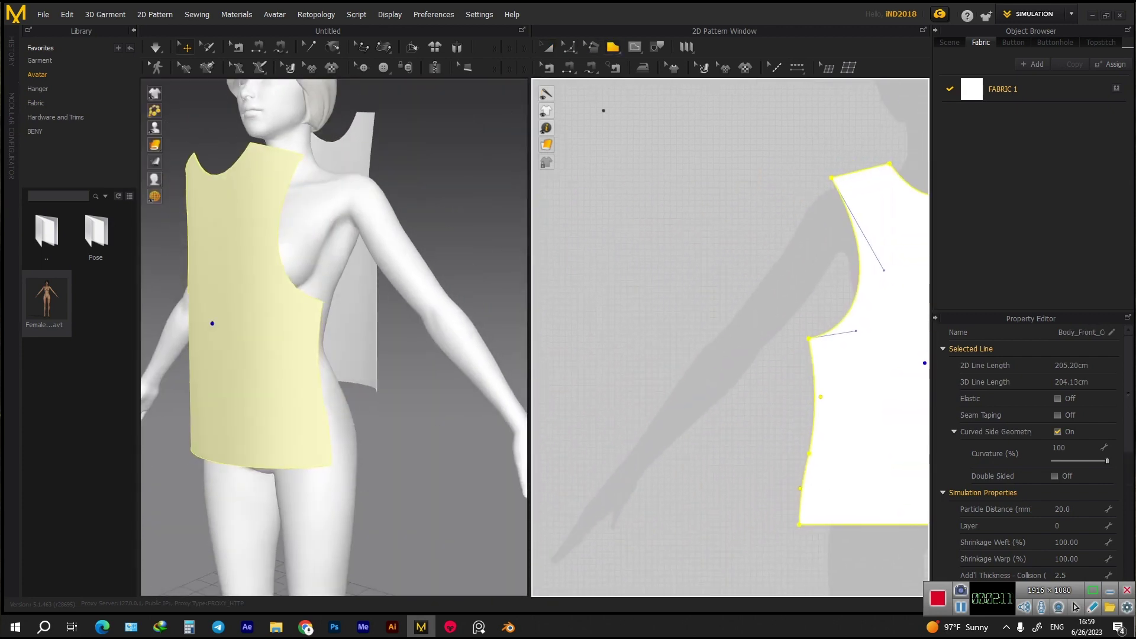
{"action": "left_click", "coordinate": [613, 47]}
{"action": "left_click", "coordinate": [630, 84]}
{"action": "left_click_drag", "start_coordinate": [577, 163], "coordinate": [724, 305]}
{"action": "right_click_drag", "start_coordinate": [724, 305], "coordinate": [748, 408]}
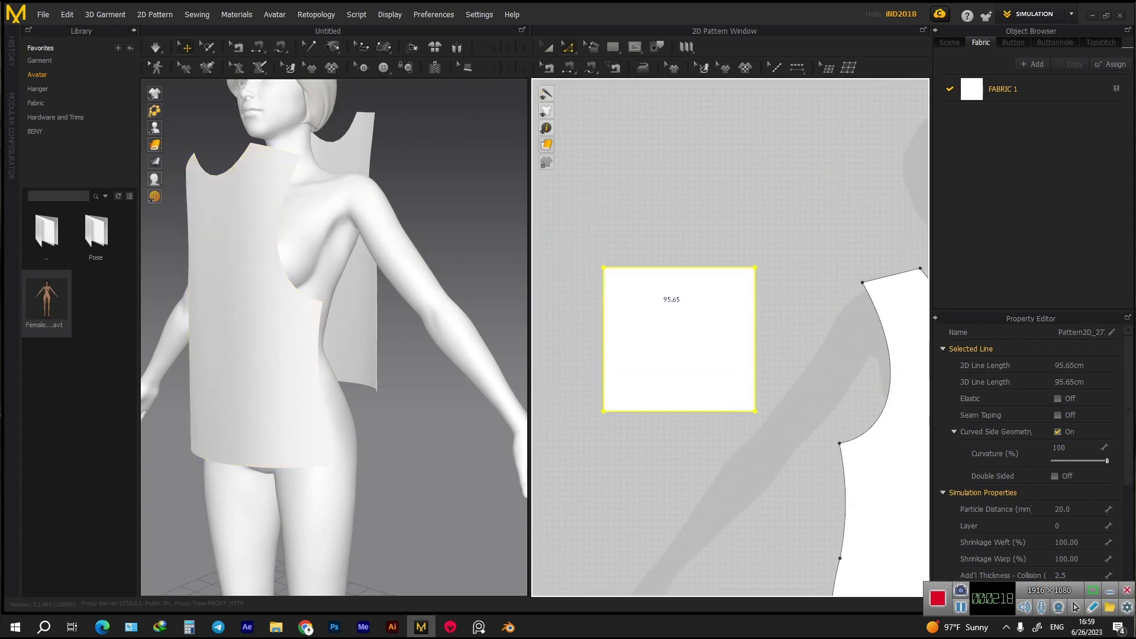
- Raise the rectangle's upper-left corner to an edge length of about 34.6 cm and shape the sloped top into an S-curved sleeve cap
{"action": "left_click_drag", "start_coordinate": [603, 268], "coordinate": [603, 198]}
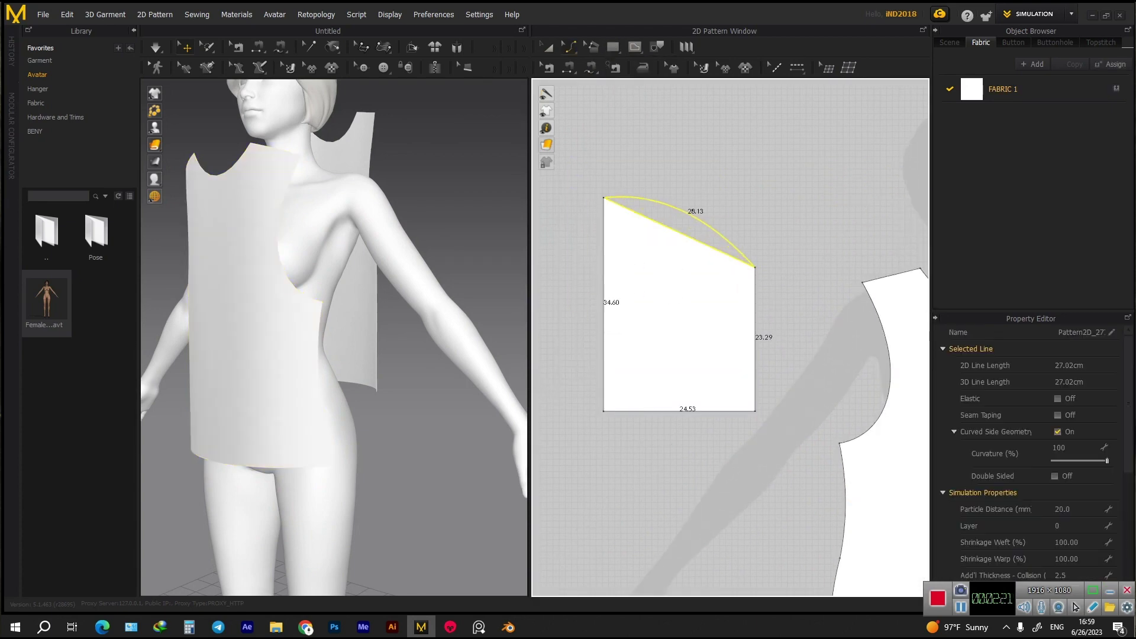
{"action": "left_click_drag", "start_coordinate": [717, 250], "coordinate": [718, 259]}
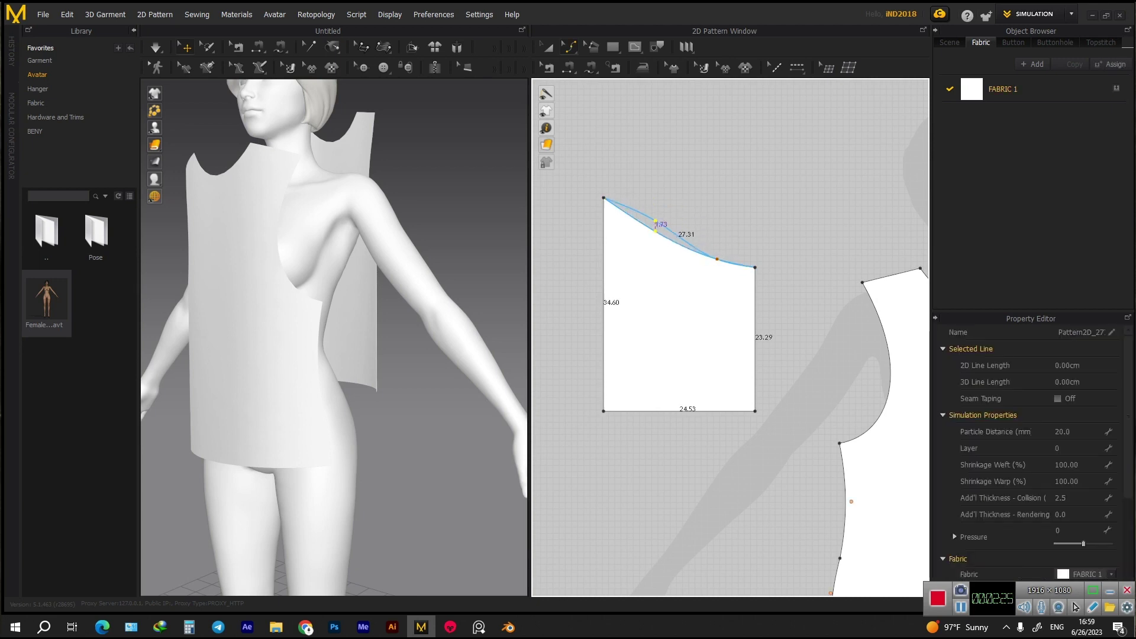
{"action": "left_click_drag", "start_coordinate": [649, 207], "coordinate": [649, 207]}
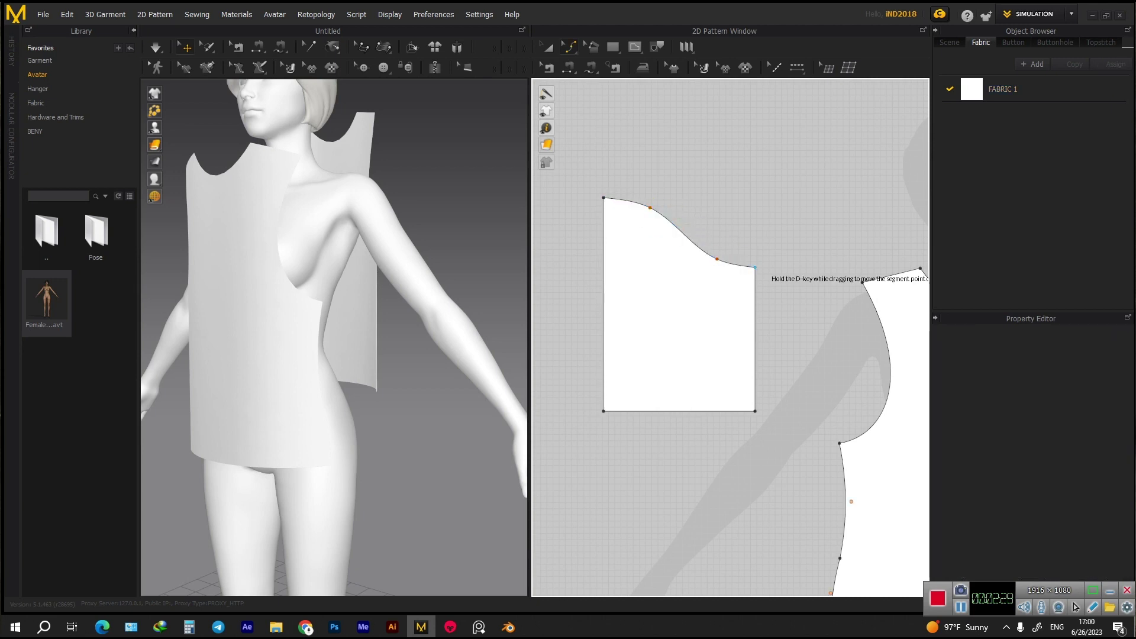
- Unfold the half sleeve along its taller straight edge to form the full sleeve
{"action": "right_click_drag", "start_coordinate": [710, 331], "coordinate": [757, 324]}
{"action": "left_click", "coordinate": [652, 295]}
{"action": "right_click", "coordinate": [651, 342]}
{"action": "left_click", "coordinate": [669, 481]}
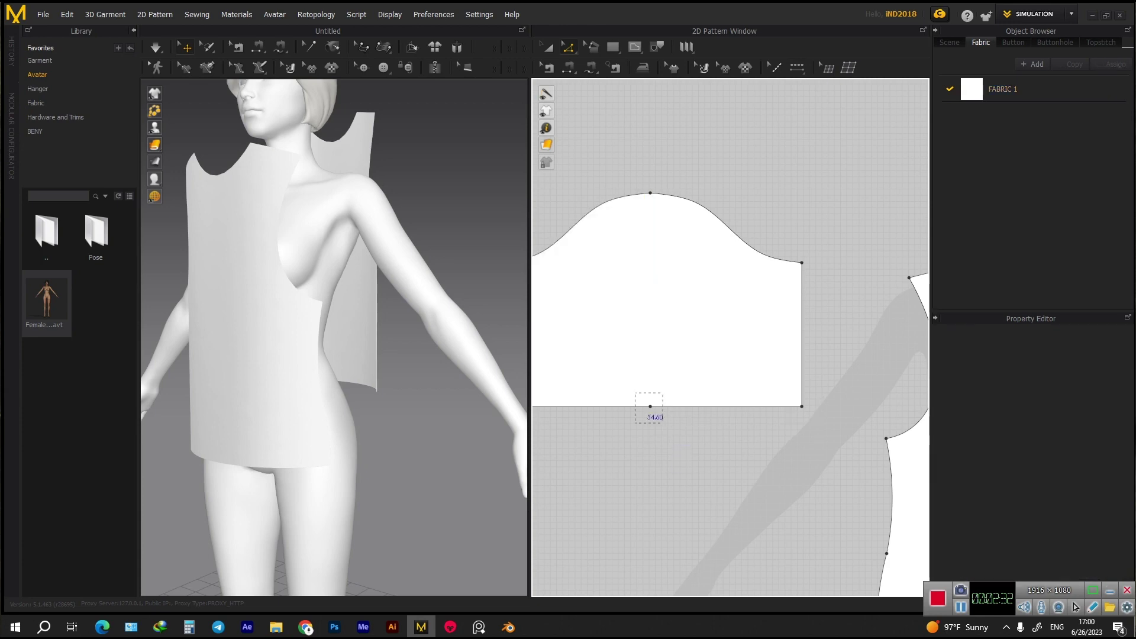
- Delete the middle point on the sleeve hem and move both hem corners slightly inward to taper the sleeve
{"action": "right_click", "coordinate": [649, 408]}
{"action": "key", "text": "Escape"}
{"action": "left_click", "coordinate": [650, 406]}
{"action": "right_click", "coordinate": [650, 407]}
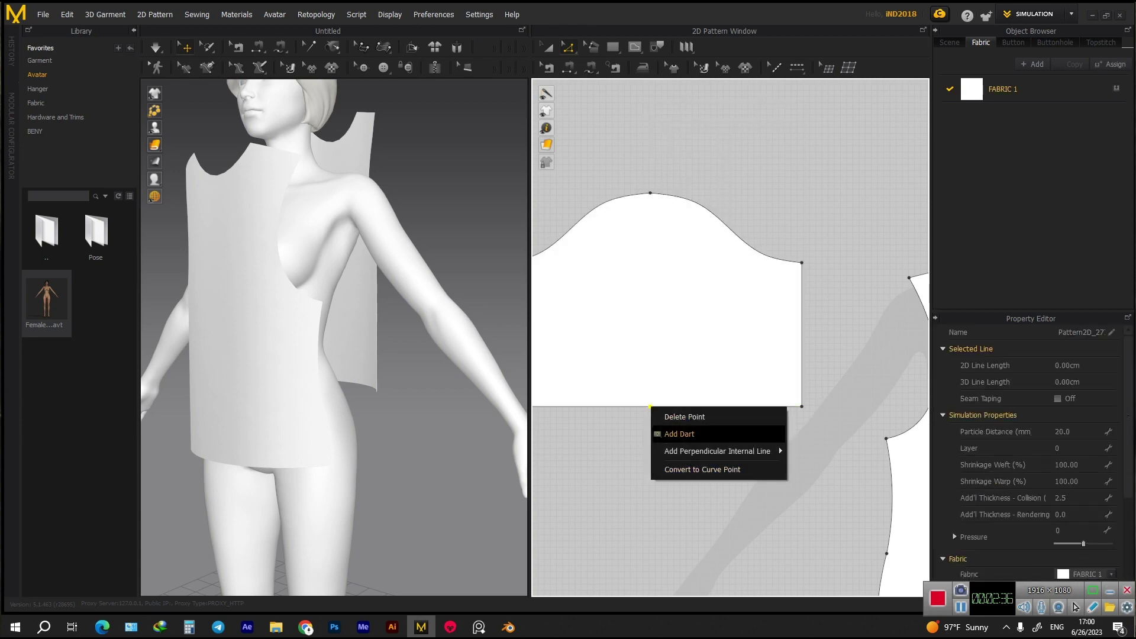
{"action": "right_click_drag", "start_coordinate": [779, 446], "coordinate": [847, 371]}
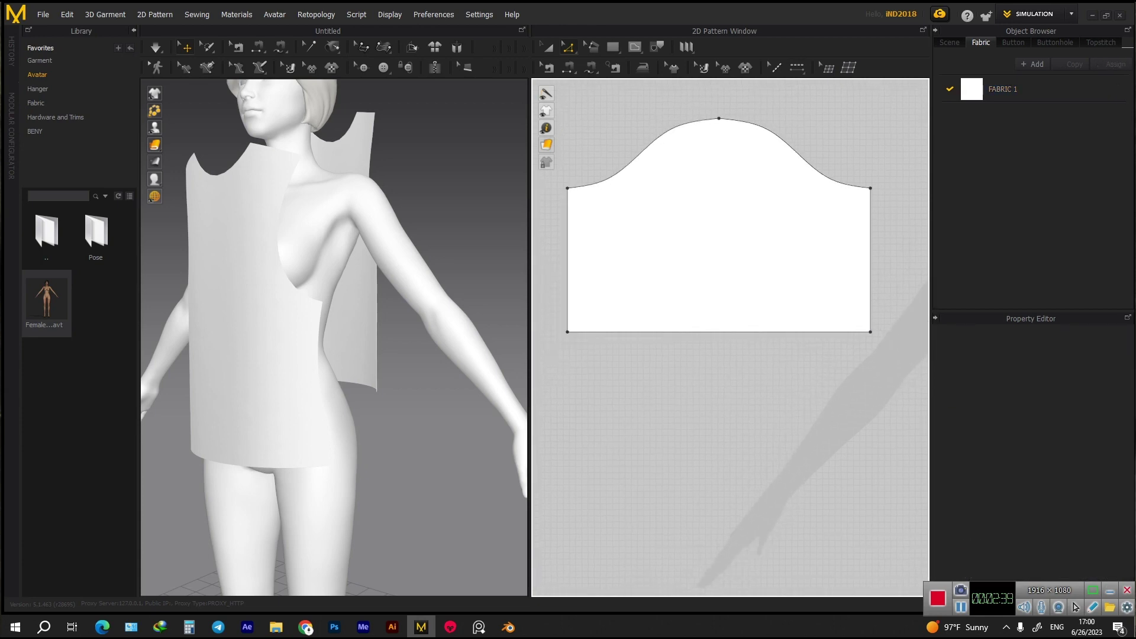
{"action": "left_click", "coordinate": [870, 332]}
{"action": "key", "text": "Escape"}
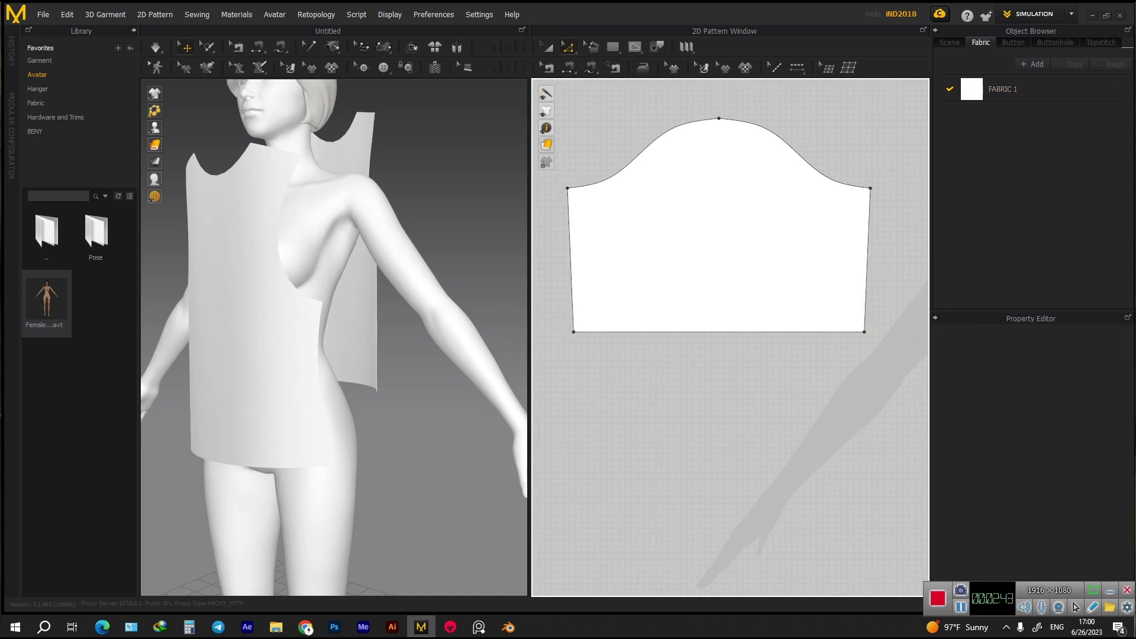
- Sew the sleeve caps to the front and back armholes and arrange the sleeves around the avatar's arms
{"action": "right_click_drag", "start_coordinate": [769, 296], "coordinate": [651, 370]}
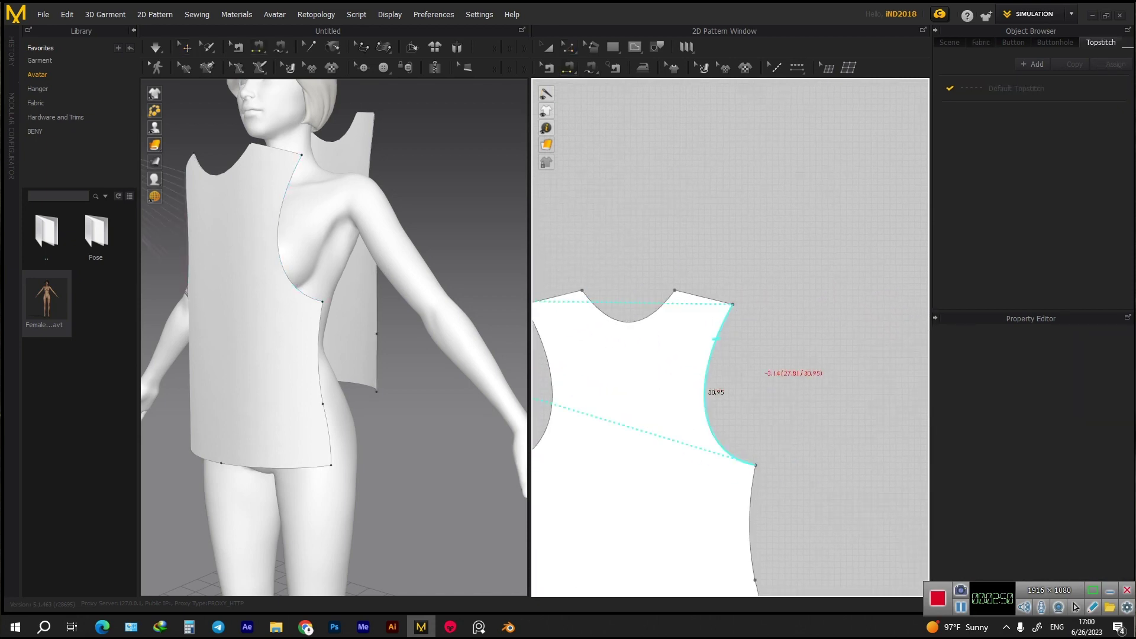
{"action": "left_click", "coordinate": [708, 390]}
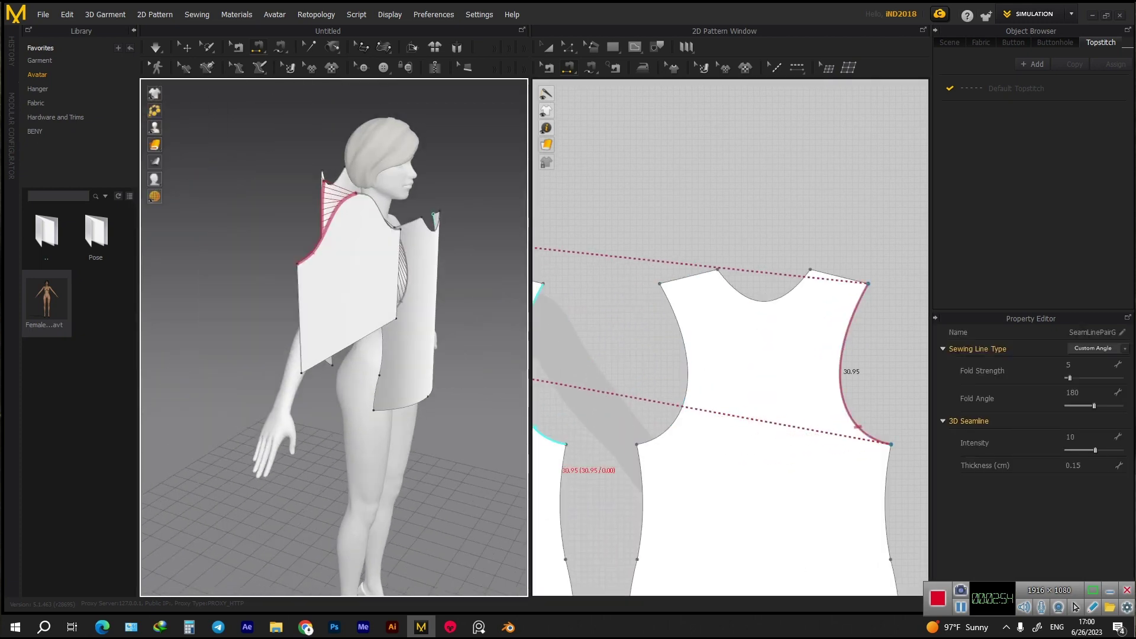
{"action": "key", "text": "shift+f"}
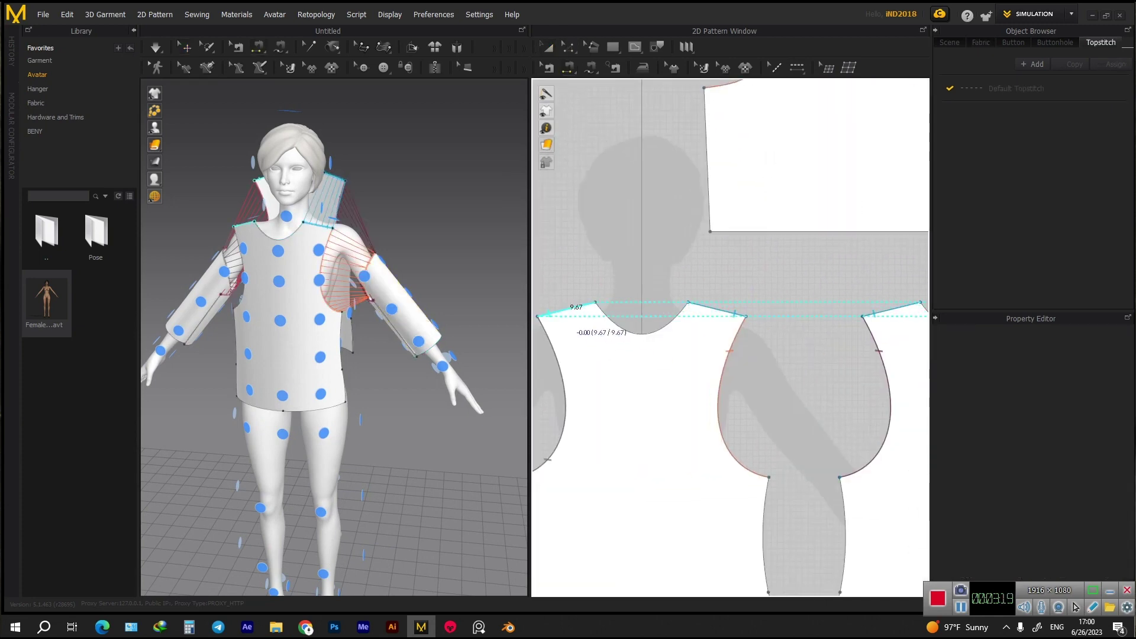
- Sew the front and back bodice together at the shoulders and sides, and simulate the garment
{"action": "left_click", "coordinate": [698, 335]}
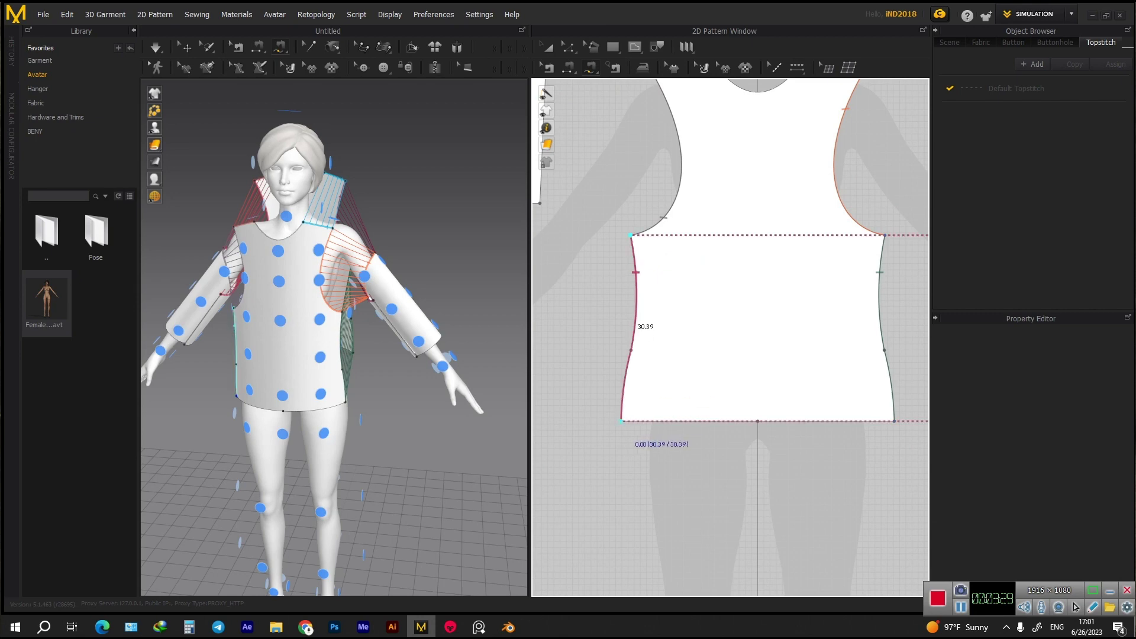
{"action": "key", "text": "space"}
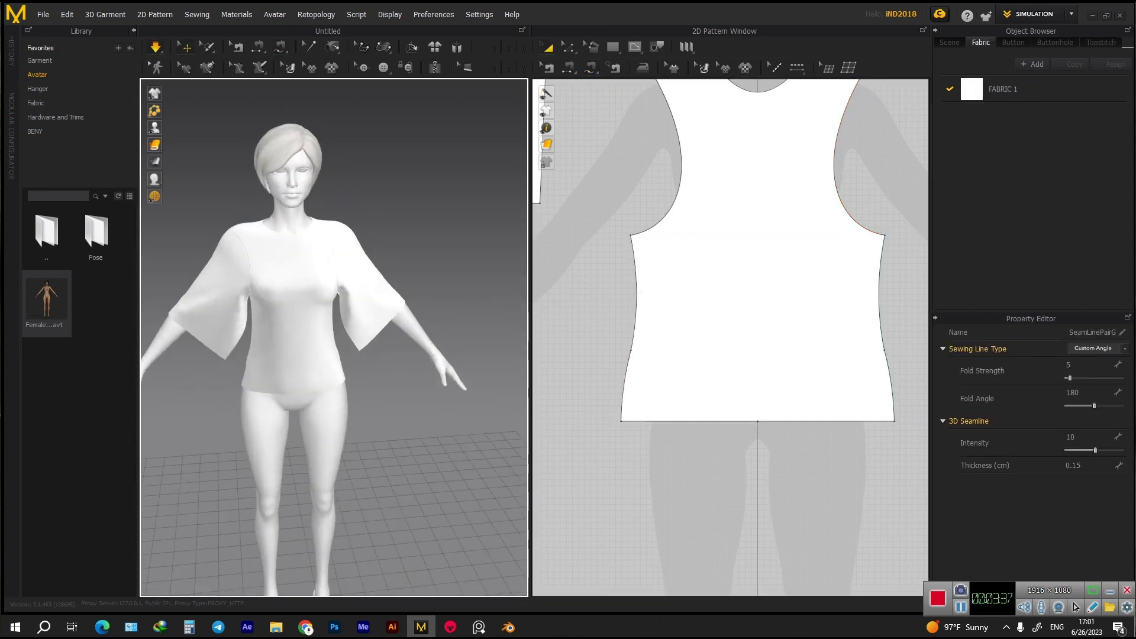
- Lengthen both sleeves by moving their hem edge down in the pattern, and simulate the garment again
{"action": "left_click", "coordinate": [718, 296]}
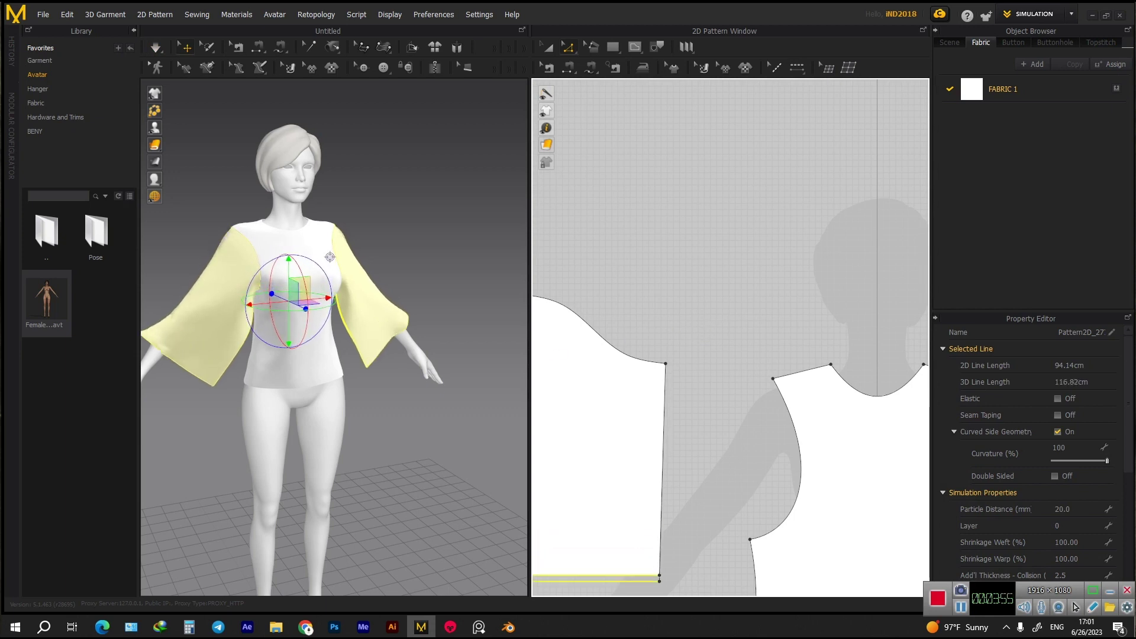
{"action": "key", "text": "space"}
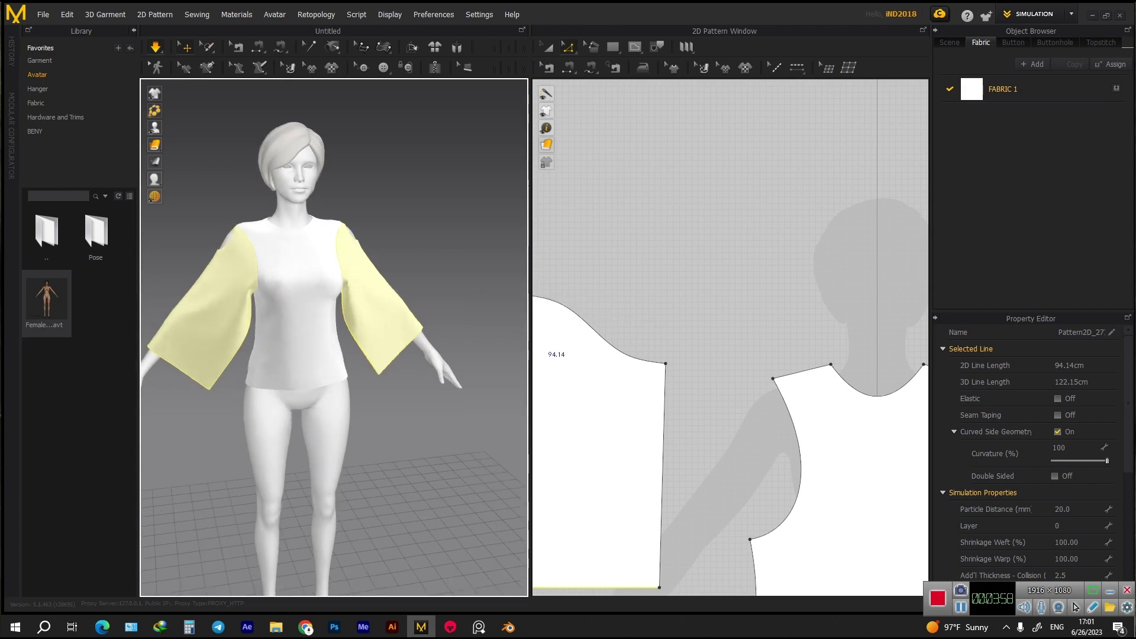
- Examine the simulated top's sleeves, shoulders and armhole seams from the front, side and back
{"action": "scroll", "coordinate": [329, 259], "scroll_direction": "up", "scroll_amount": 5}
{"action": "scroll", "coordinate": [330, 259], "scroll_direction": "down", "scroll_amount": 5}
{"action": "mouse_move", "coordinate": [329, 259]}
{"action": "right_mouse_down"}
{"action": "mouse_move", "coordinate": [278, 252]}
{"action": "mouse_move", "coordinate": [341, 249]}
{"action": "right_mouse_up"}
{"action": "left_click", "coordinate": [341, 249]}
{"action": "key", "text": "2"}
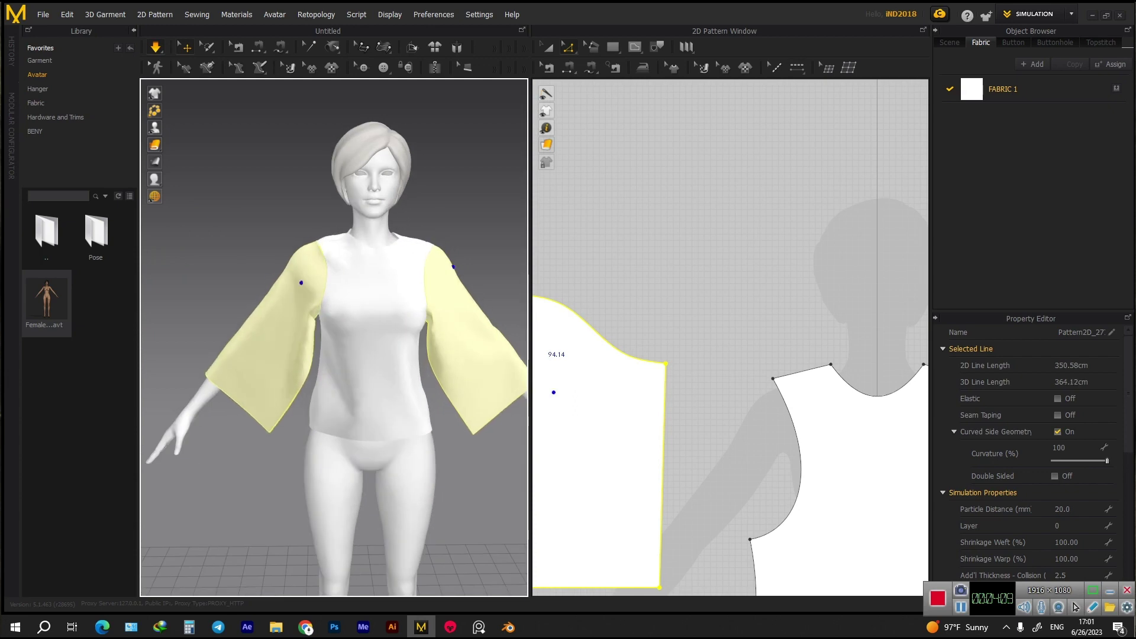
{"action": "key", "text": "6"}
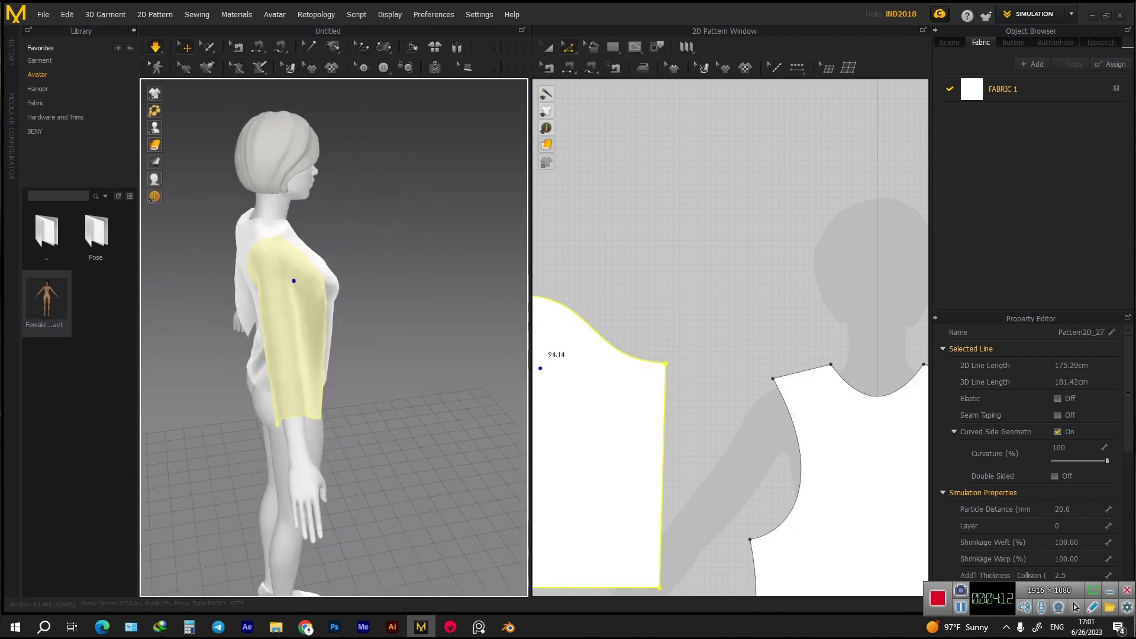
{"action": "key", "text": "2"}
{"action": "scroll", "coordinate": [290, 280], "scroll_direction": "up", "scroll_amount": 5}
{"action": "scroll", "coordinate": [484, 449], "scroll_direction": "down", "scroll_amount": 3}
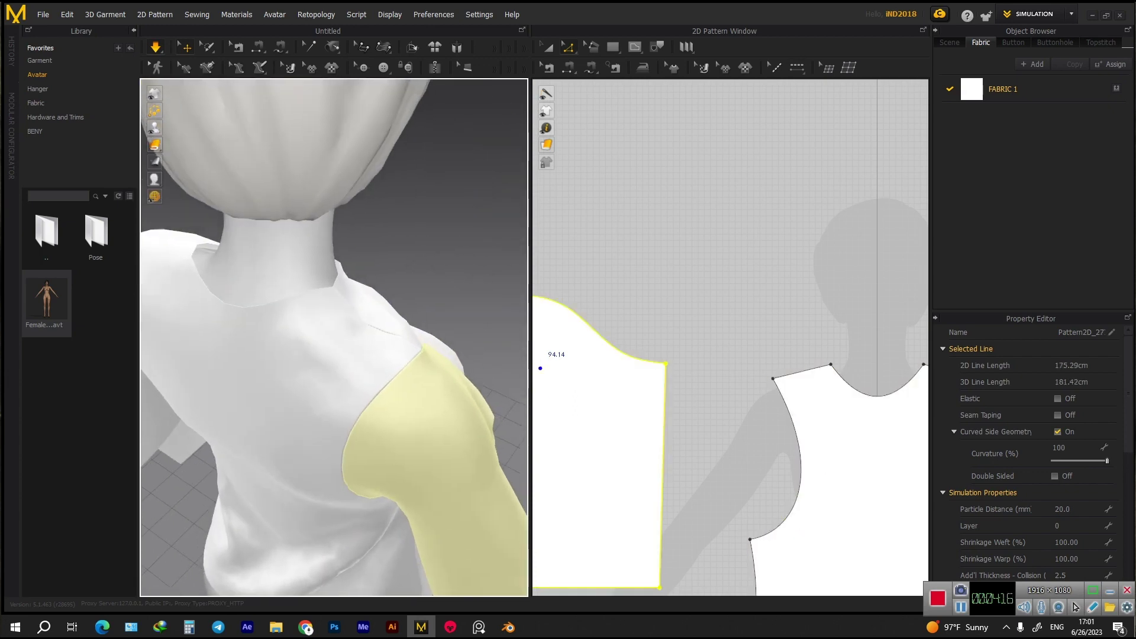
{"action": "right_click_drag", "start_coordinate": [355, 414], "coordinate": [218, 418]}
{"action": "scroll", "coordinate": [218, 418], "scroll_direction": "up", "scroll_amount": 4}
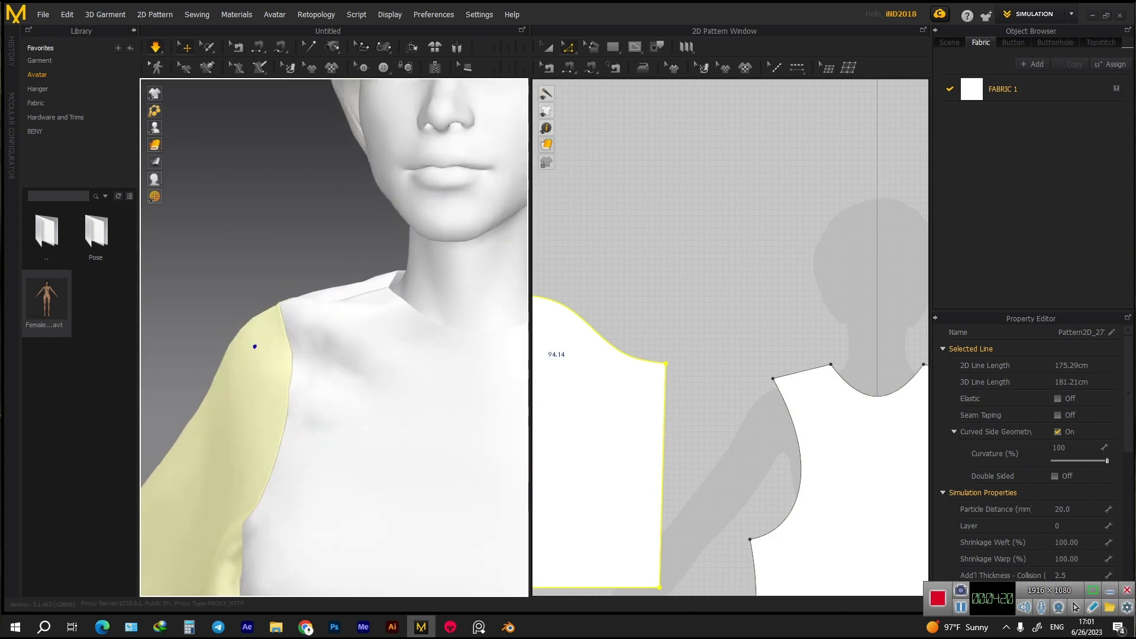
{"action": "right_click_drag", "start_coordinate": [254, 346], "coordinate": [379, 355]}
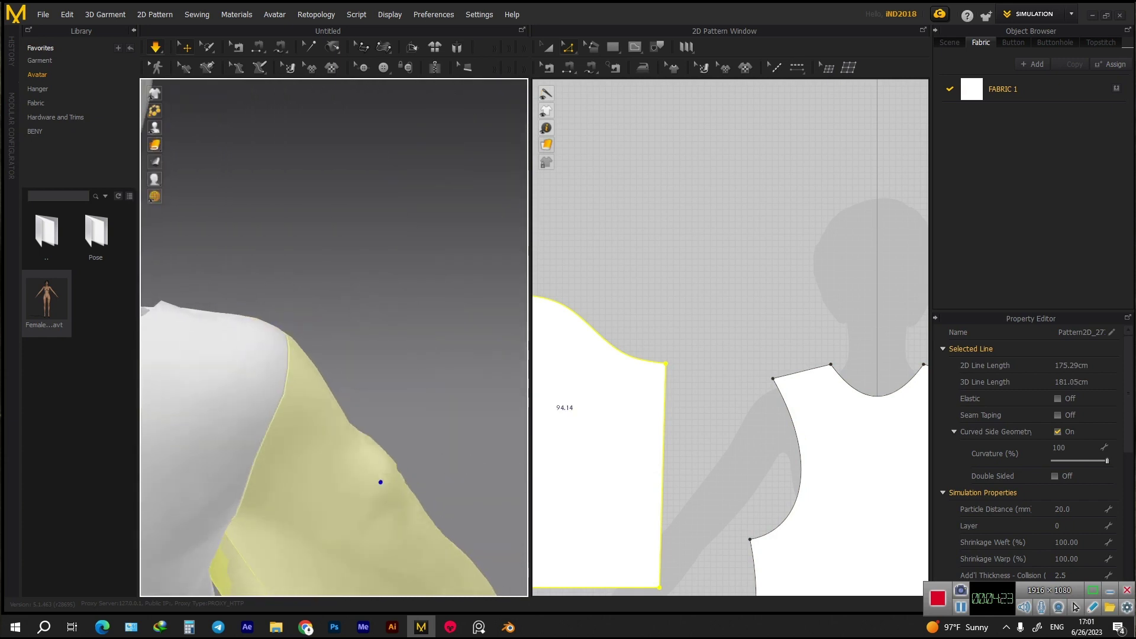
- Examine the simulated top's bodice, shoulder seams and neckline up close from the front and back
{"action": "right_click_drag", "start_coordinate": [380, 482], "coordinate": [266, 438]}
{"action": "scroll", "coordinate": [266, 438], "scroll_direction": "up", "scroll_amount": 4}
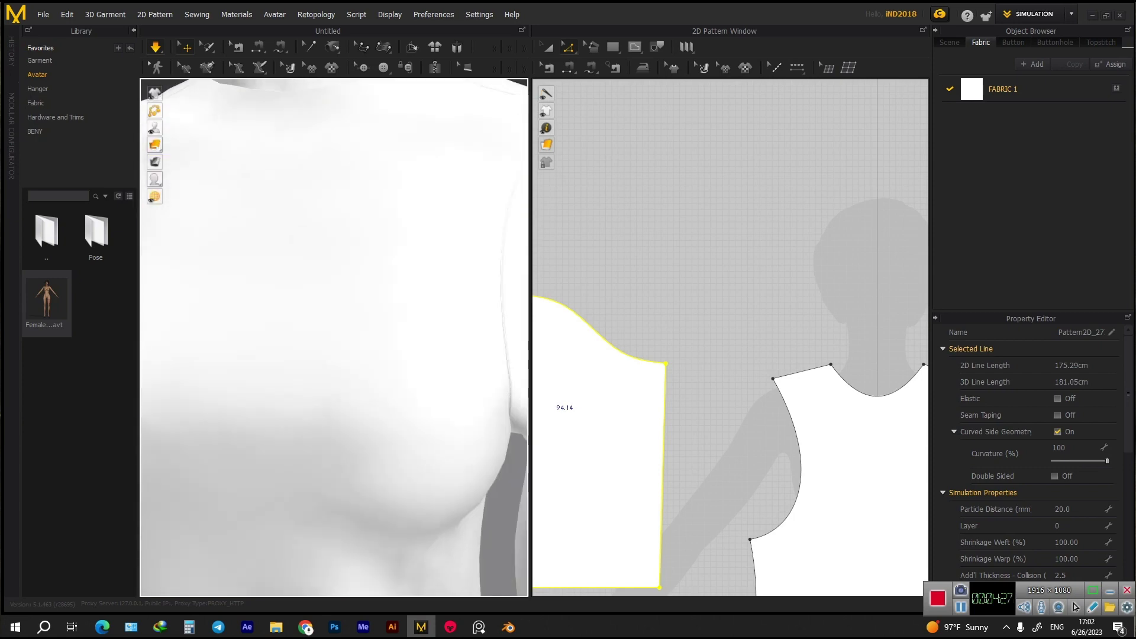
{"action": "scroll", "coordinate": [266, 438], "scroll_direction": "down", "scroll_amount": 5}
{"action": "scroll", "coordinate": [266, 437], "scroll_direction": "up", "scroll_amount": 2}
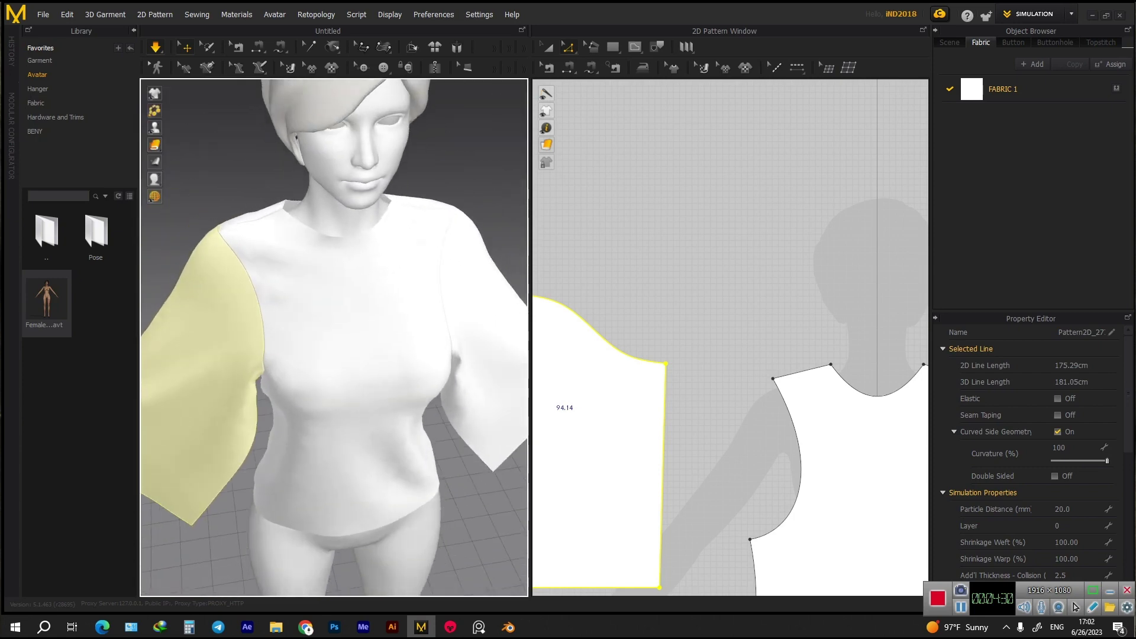
{"action": "right_click_drag", "start_coordinate": [266, 438], "coordinate": [403, 444]}
{"action": "scroll", "coordinate": [331, 343], "scroll_direction": "up", "scroll_amount": 5}
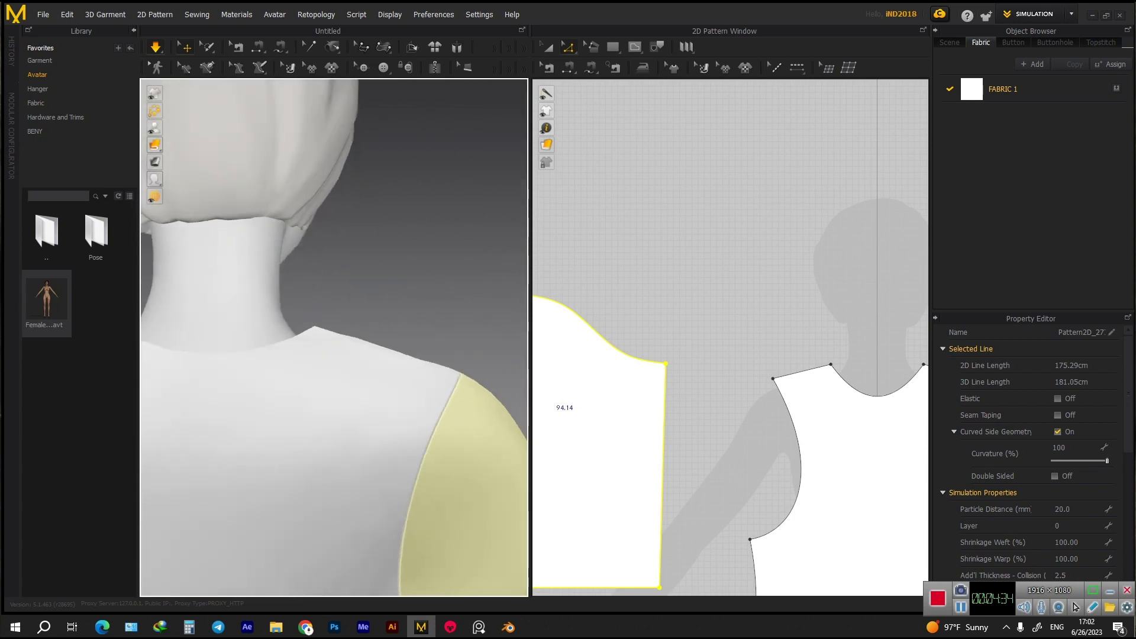
{"action": "scroll", "coordinate": [331, 343], "scroll_direction": "up", "scroll_amount": 3}
{"action": "right_click_drag", "start_coordinate": [331, 344], "coordinate": [355, 379]}
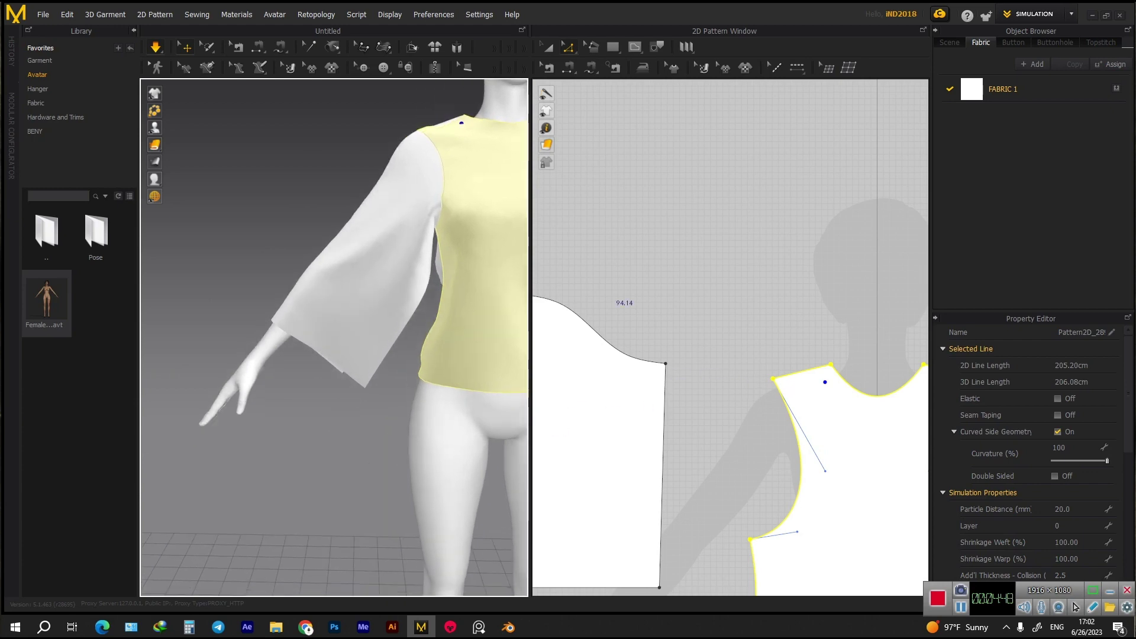
- Draw a rectangular cuff about 18.2 cm wide below the sleeve and sew its upper edge to the sleeve hem
{"action": "scroll", "coordinate": [730, 337], "scroll_direction": "up", "scroll_amount": 3}
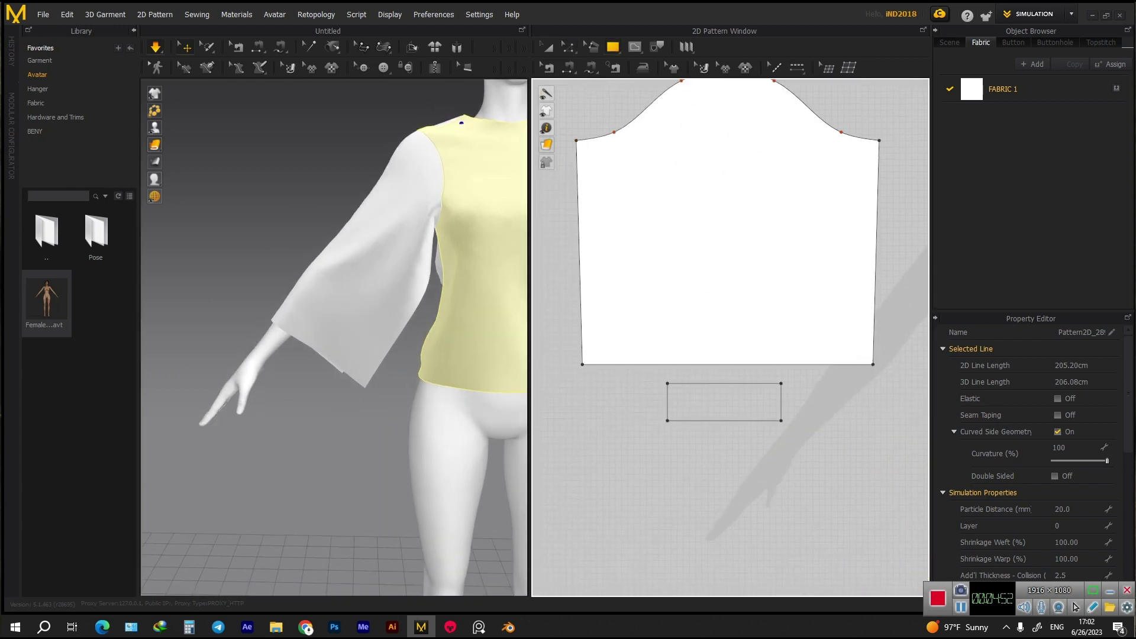
{"action": "key", "text": "n"}
{"action": "left_click", "coordinate": [727, 364]}
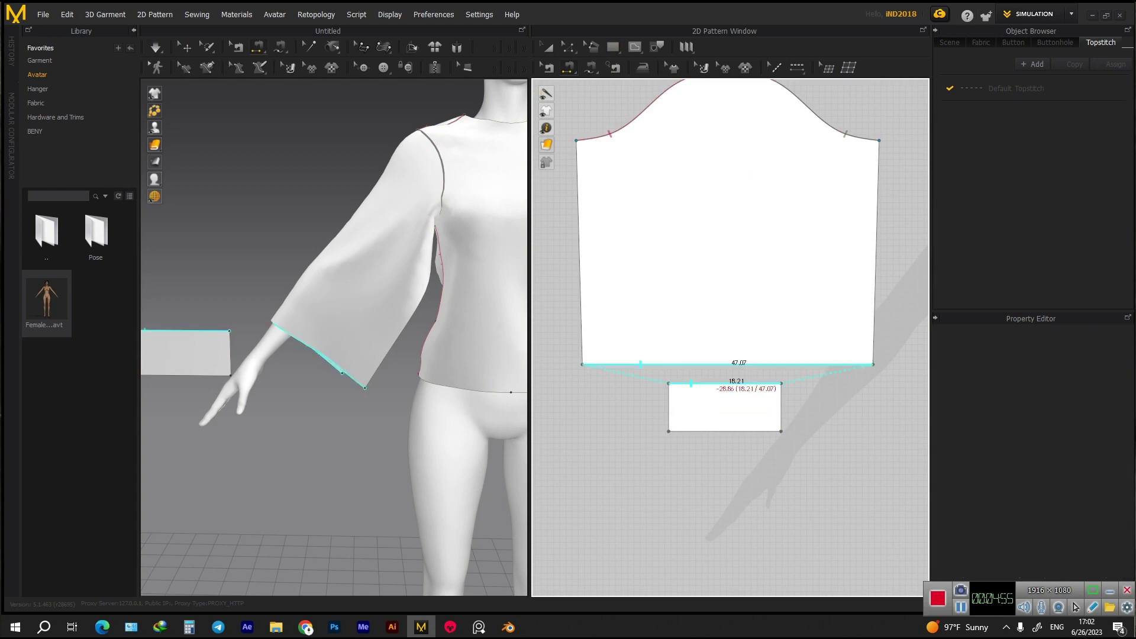
{"action": "left_click", "coordinate": [724, 383]}
{"action": "key", "text": "space"}
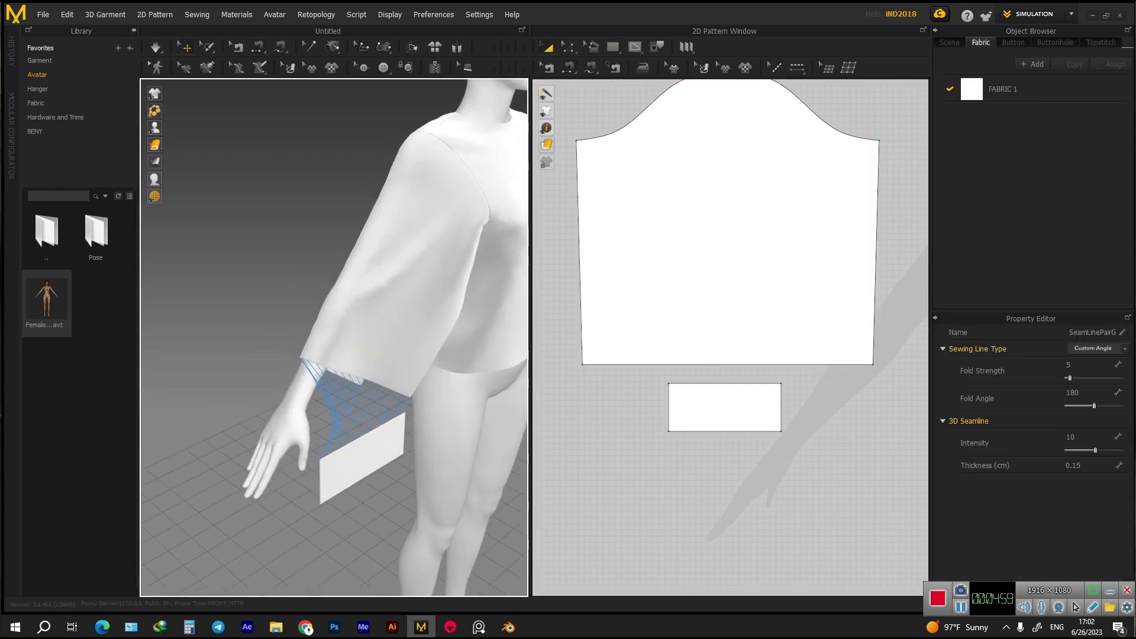
- Wrap the cuff around the avatar's wrist using the arrangement points, with its ends sewn together, and simulate the garment
{"action": "left_click", "coordinate": [189, 127]}
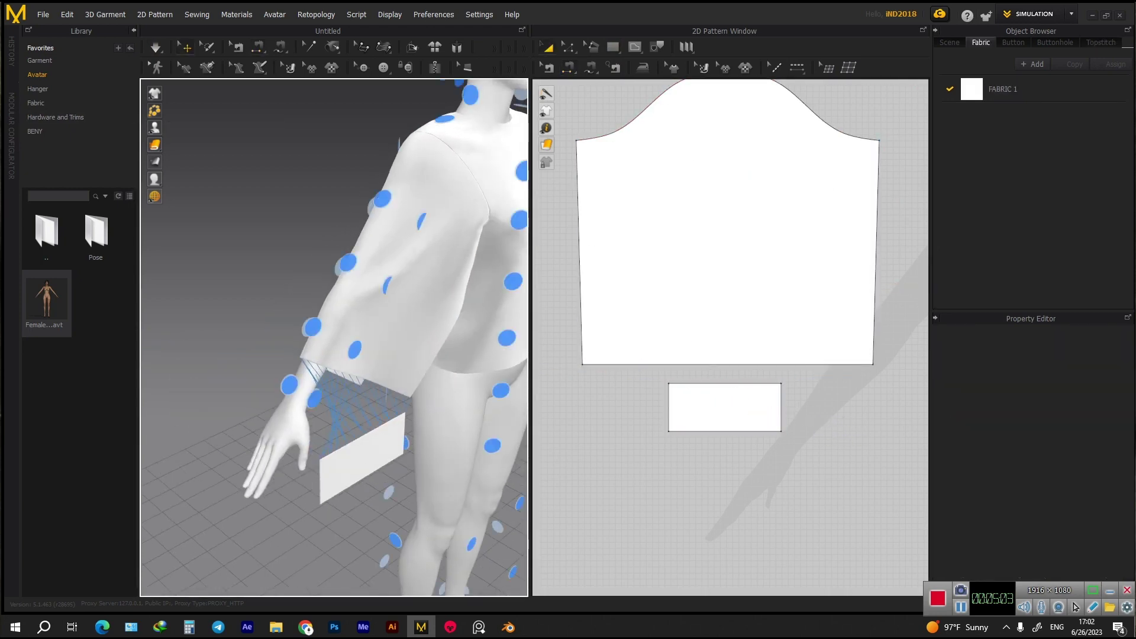
{"action": "left_click", "coordinate": [718, 401]}
{"action": "key", "text": "space"}
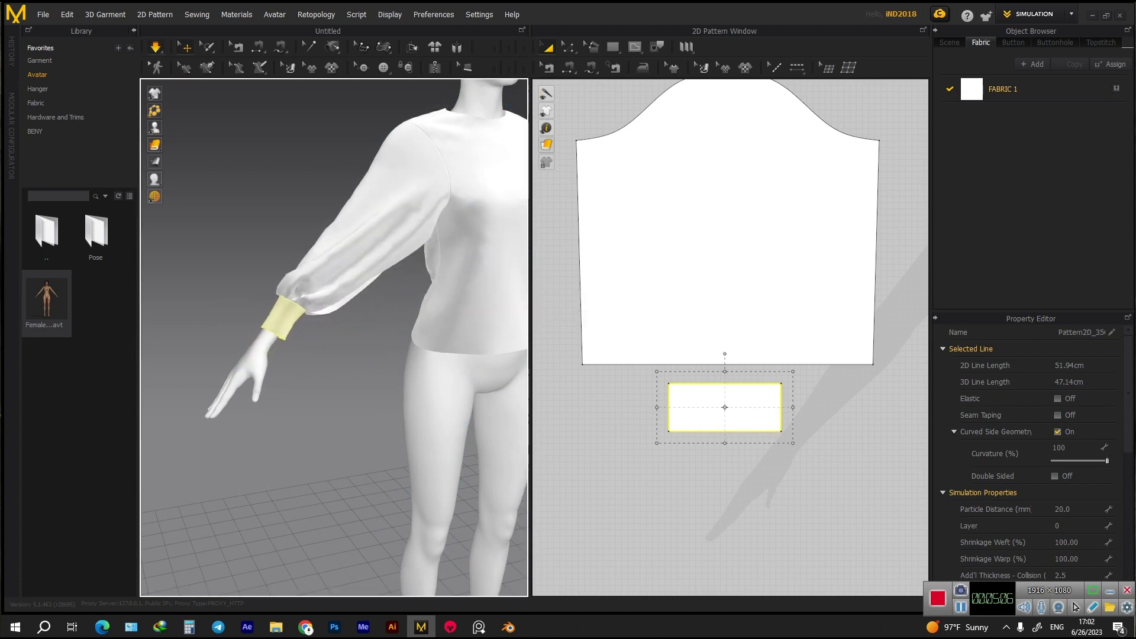
- Sew the sleeve's two long side edges together along the underarm and simulate the garment
{"action": "key", "text": "space"}
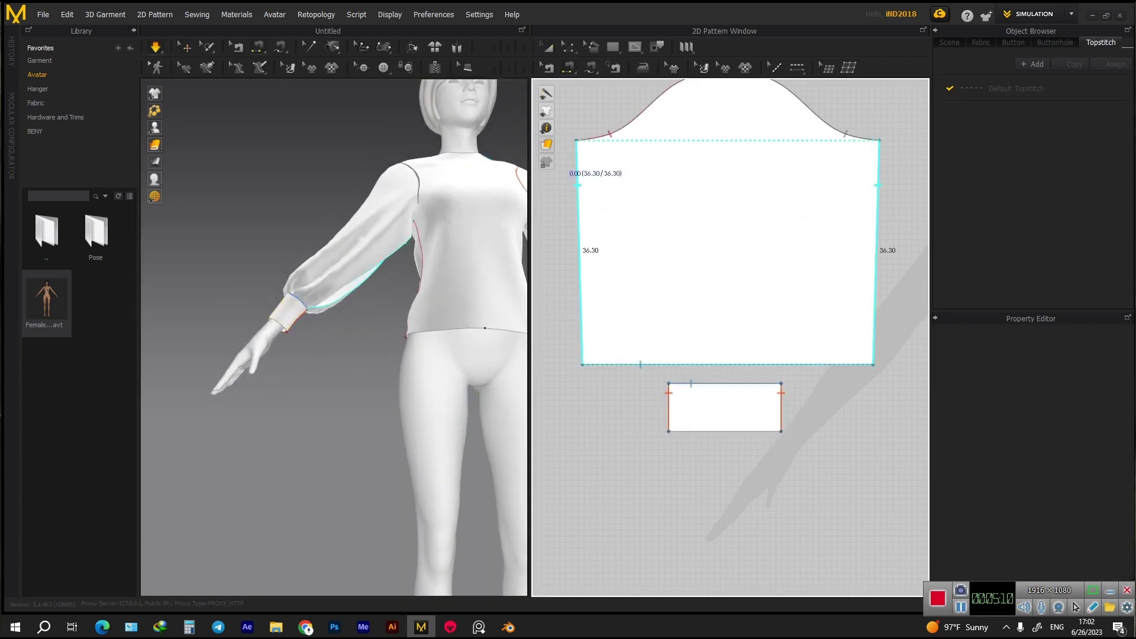
{"action": "key", "text": "Escape"}
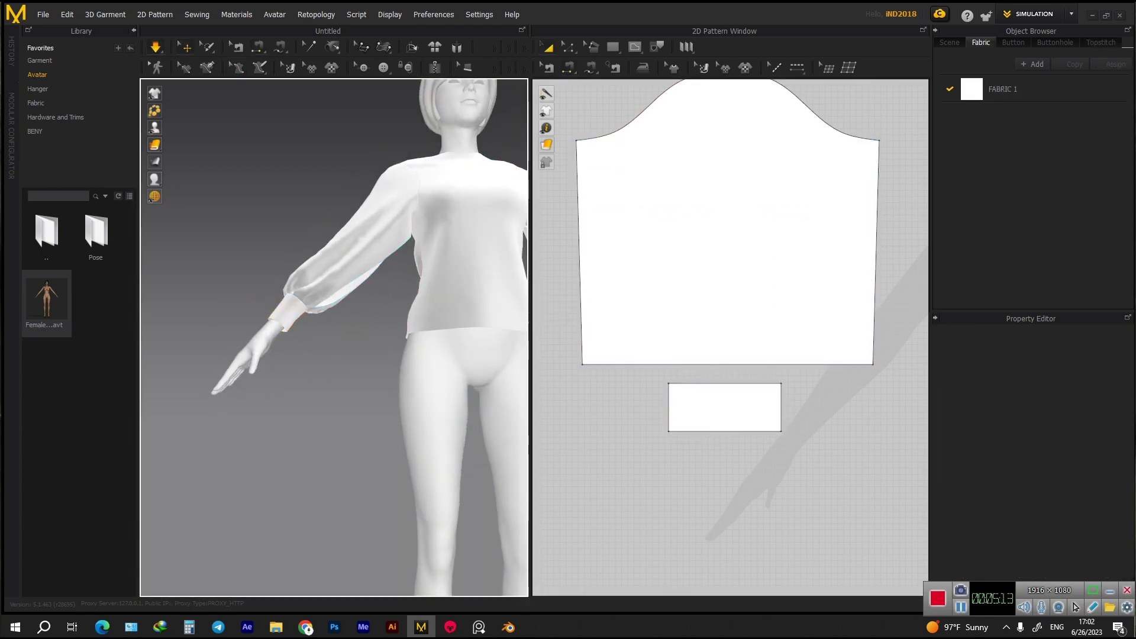
{"action": "key", "text": "space"}
{"action": "key", "text": "Escape"}
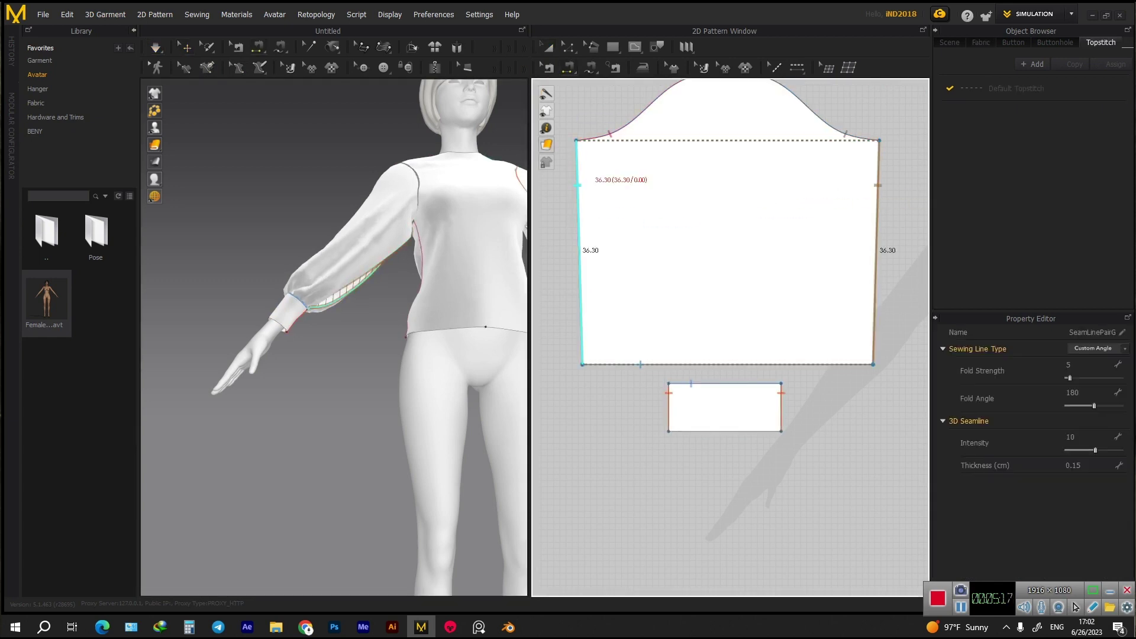
{"action": "key", "text": "space"}
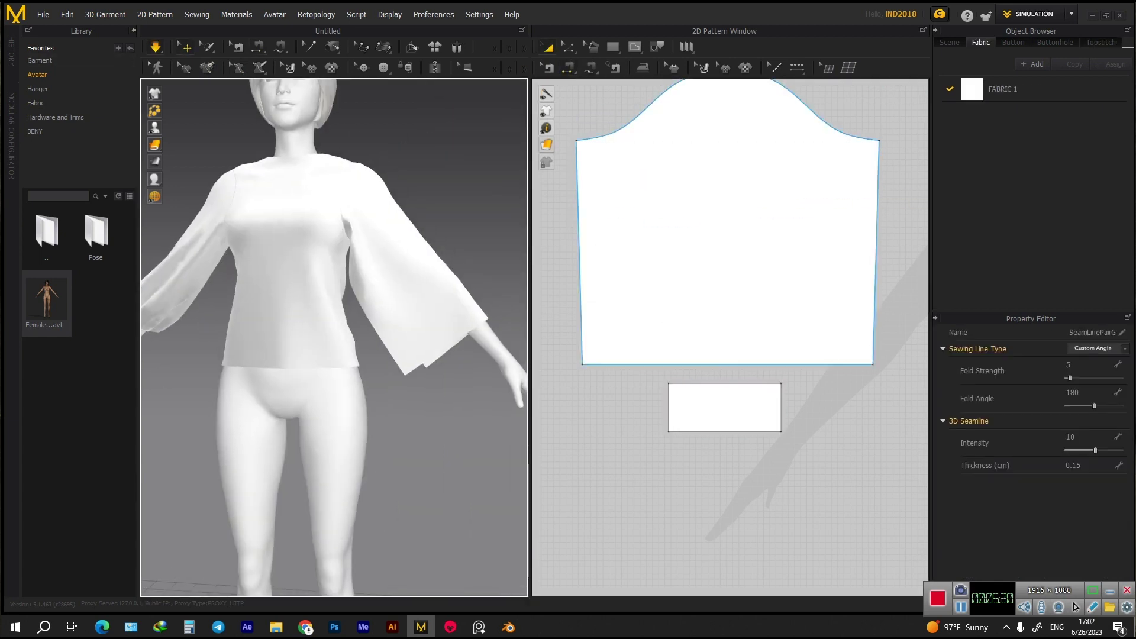
- Replace the opposite plain sleeve with a symmetric copy of the cuffed sleeve, and put the avatar in an arms-down pose
{"action": "left_click", "coordinate": [406, 309]}
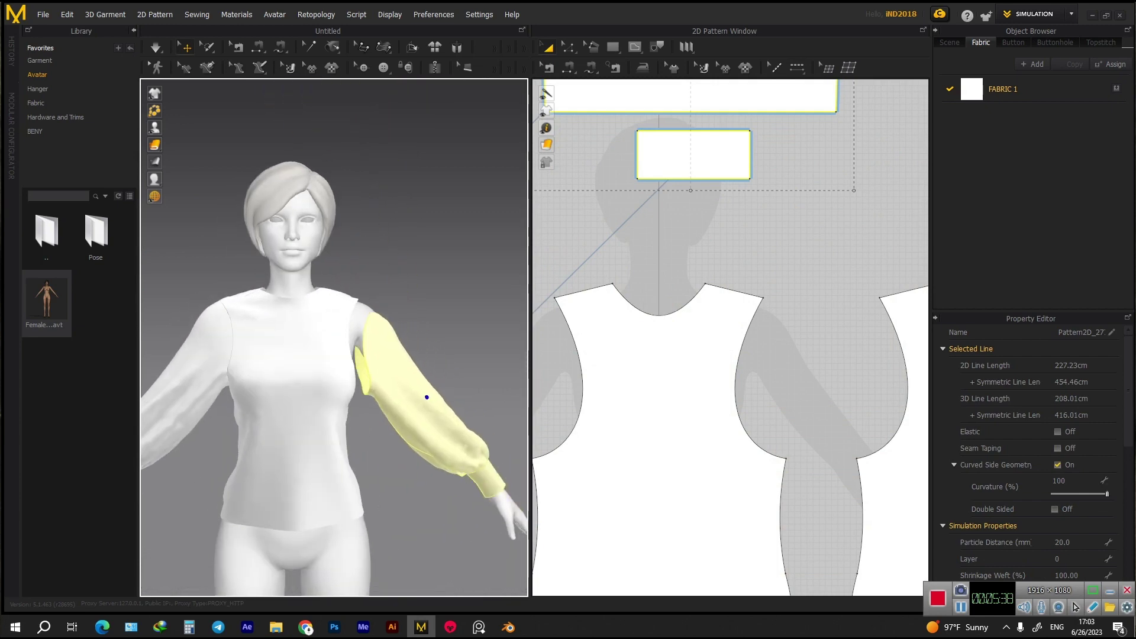
{"action": "right_click", "coordinate": [453, 228]}
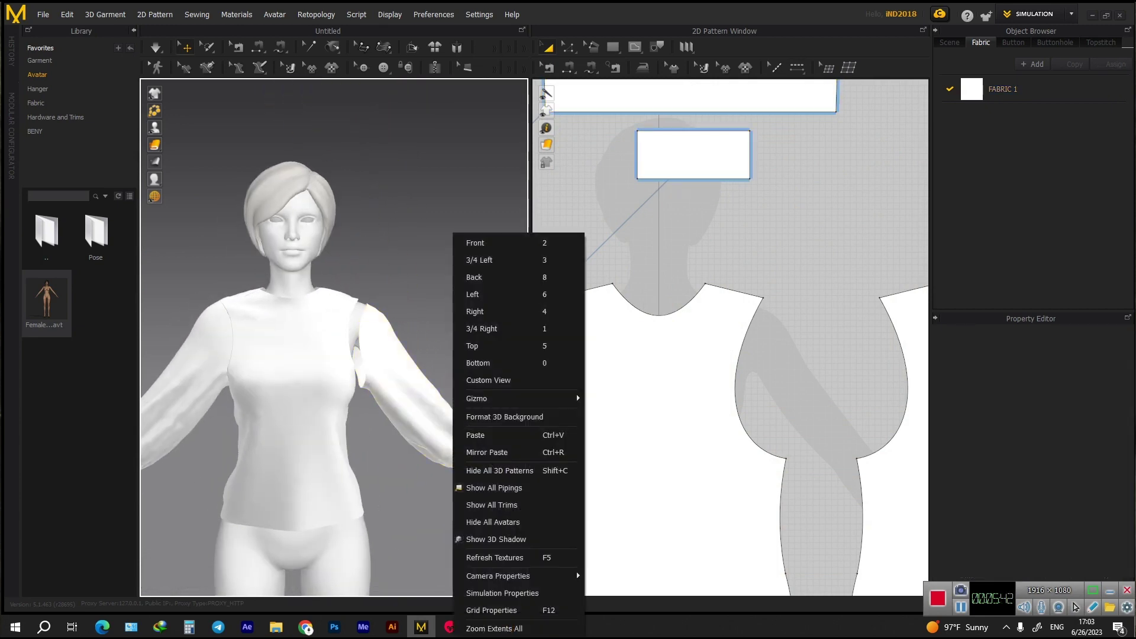
{"action": "left_click", "coordinate": [576, 571]}
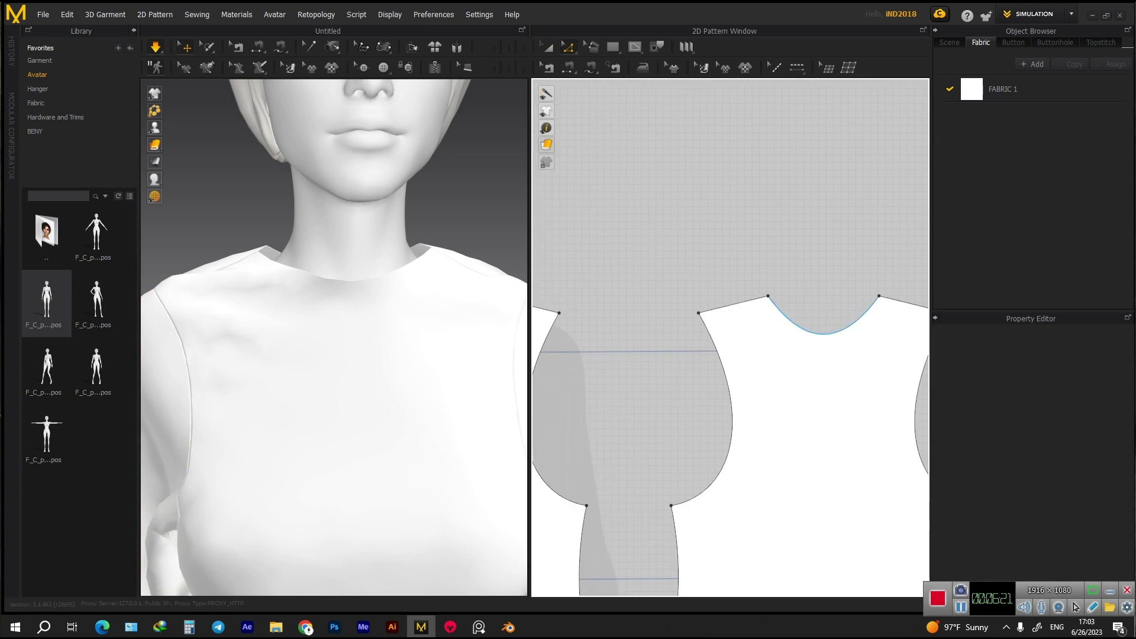
- Draw a rectangular collar piece about 14.5 by 6.3 cm above the front neckline and arrange it at the front of the neck
{"action": "left_click", "coordinate": [828, 329]}
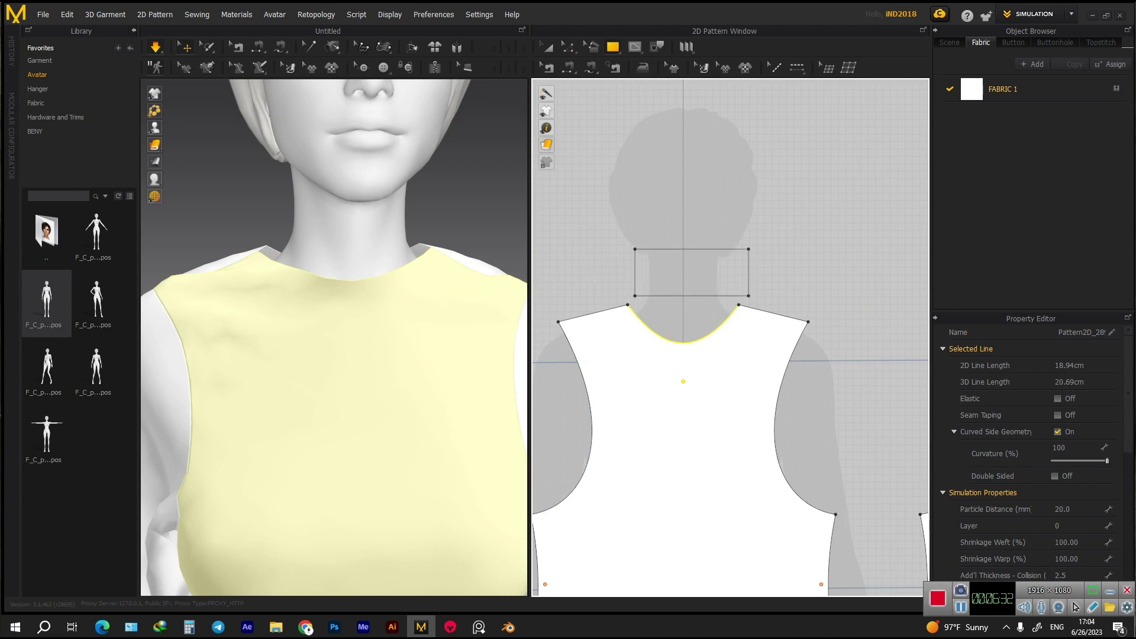
{"action": "left_click_drag", "start_coordinate": [635, 295], "coordinate": [641, 296]}
{"action": "key", "text": "shift+f"}
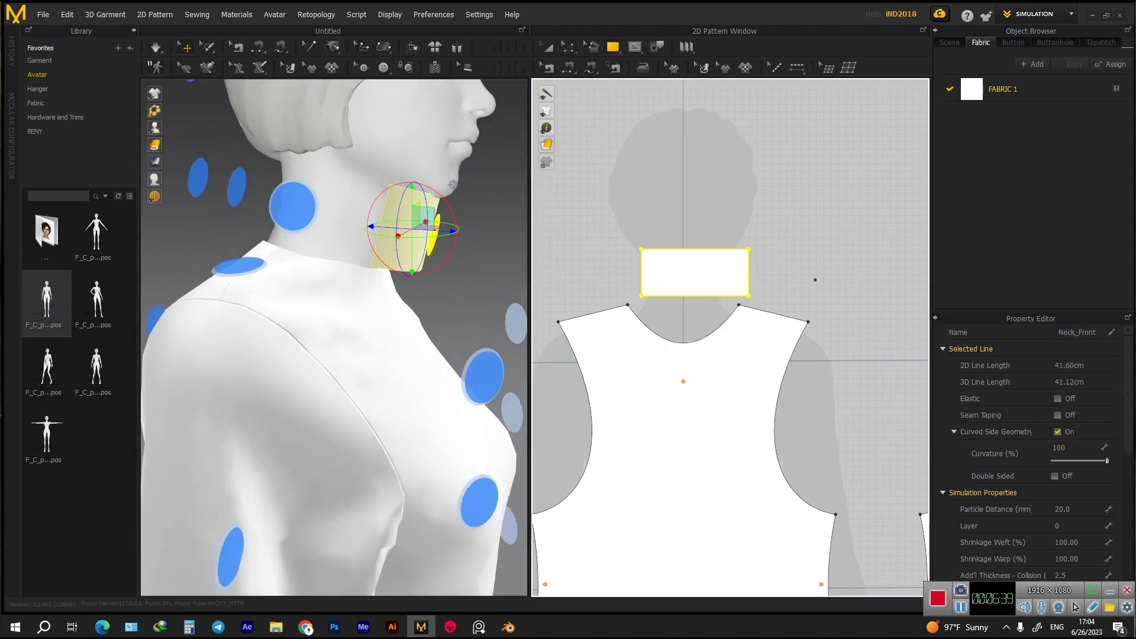
- Paste a copy of the collar piece beside the original and arrange it behind the avatar's neck
{"action": "left_click", "coordinate": [814, 278]}
{"action": "key", "text": "Escape"}
{"action": "key", "text": "a"}
{"action": "left_click", "coordinate": [839, 272]}
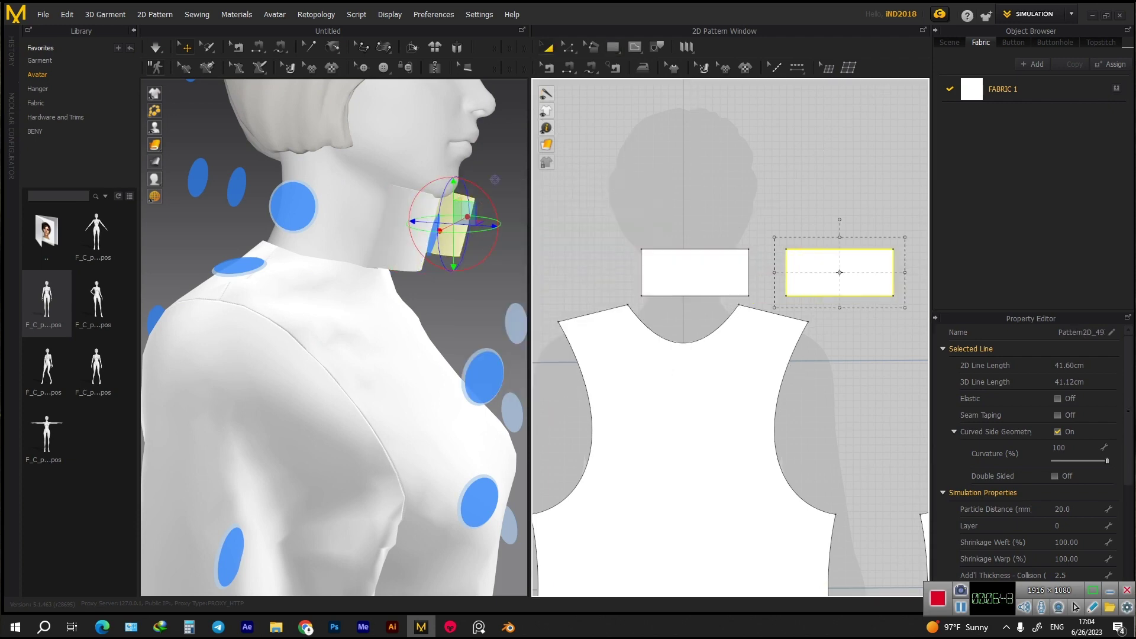
{"action": "right_click_drag", "start_coordinate": [332, 337], "coordinate": [450, 323]}
- Sew the side edges of the front and back collar pieces together on both sides of the neck
{"action": "key", "text": "n"}
{"action": "left_click", "coordinate": [748, 272]}
{"action": "left_click", "coordinate": [786, 278]}
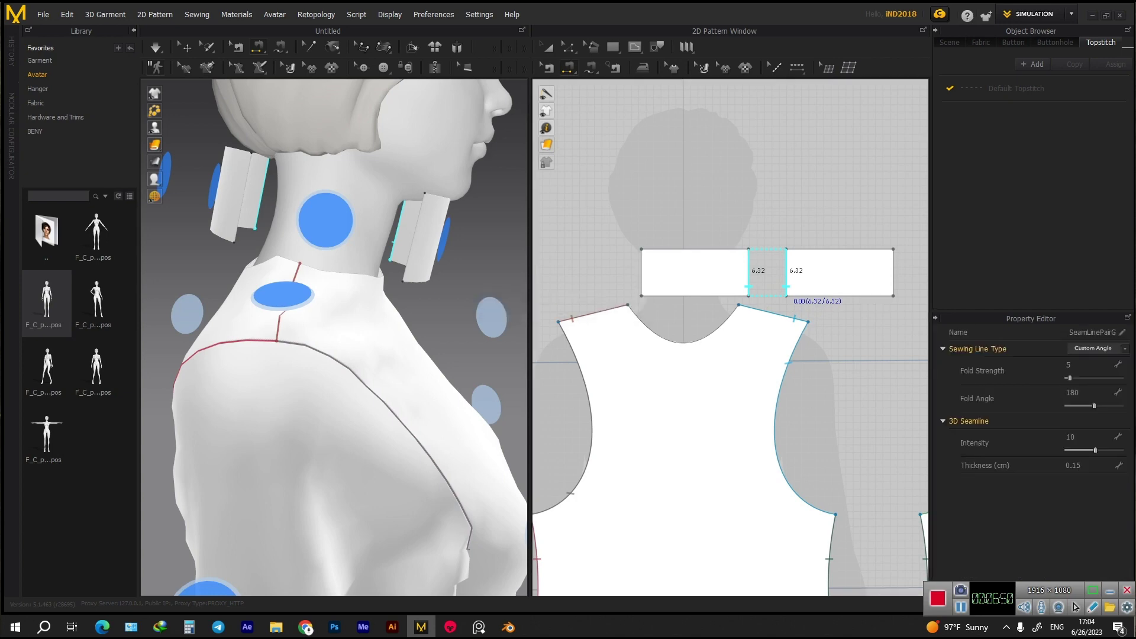
{"action": "left_click", "coordinate": [892, 278]}
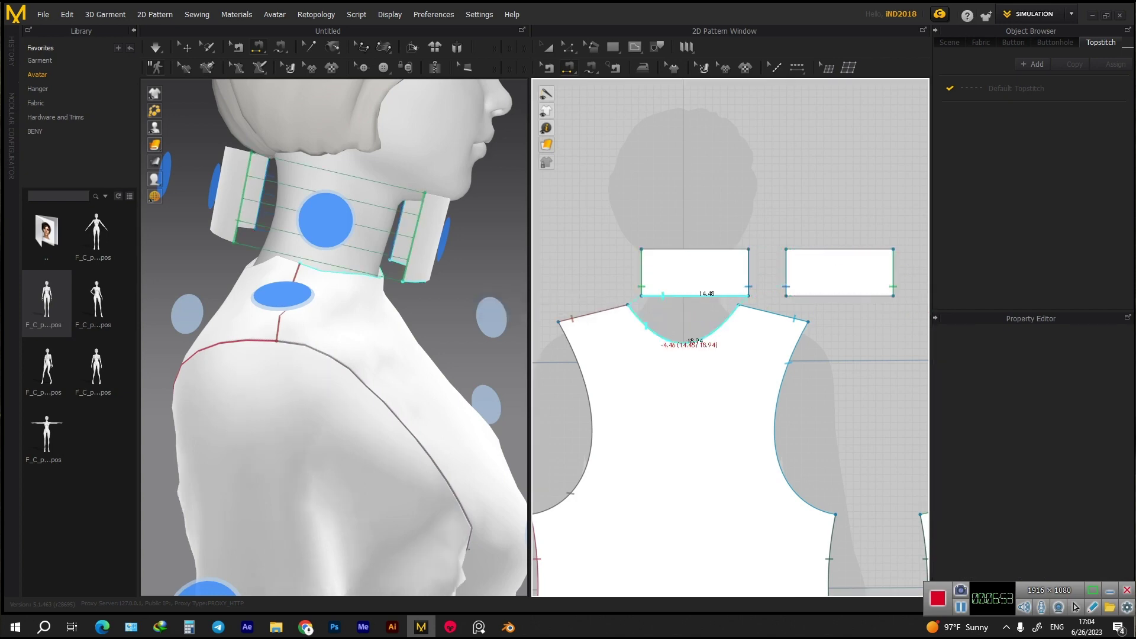
- Sew the lower edges of the collar pieces to the front and back necklines, and simulate the garment
{"action": "left_click", "coordinate": [684, 342]}
{"action": "right_click_drag", "start_coordinate": [769, 443], "coordinate": [555, 449]}
{"action": "left_click", "coordinate": [857, 345]}
{"action": "key", "text": "space"}
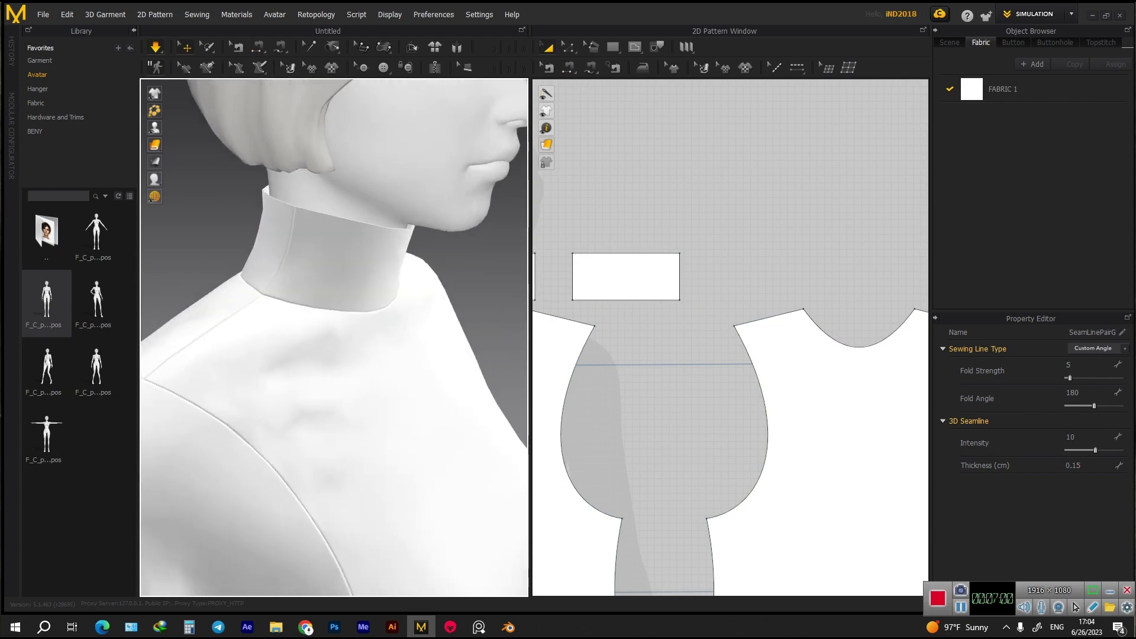
- Examine the simulated collar and the whole top from the front and up close
{"action": "scroll", "coordinate": [398, 395], "scroll_direction": "down", "scroll_amount": 3}
{"action": "left_click", "coordinate": [398, 396]}
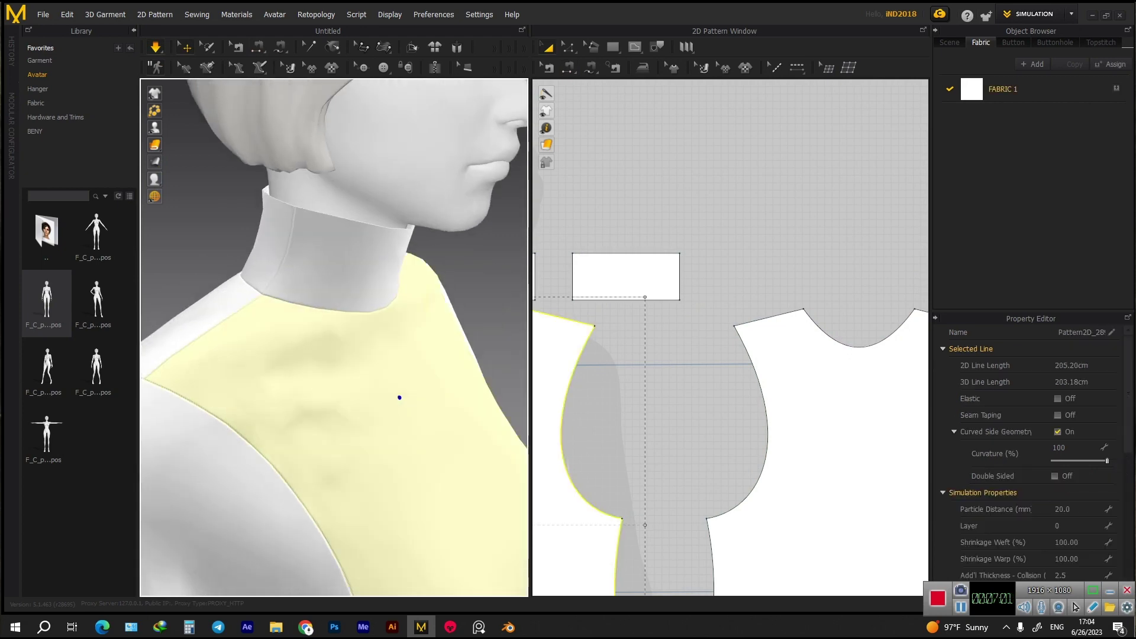
{"action": "key", "text": "2"}
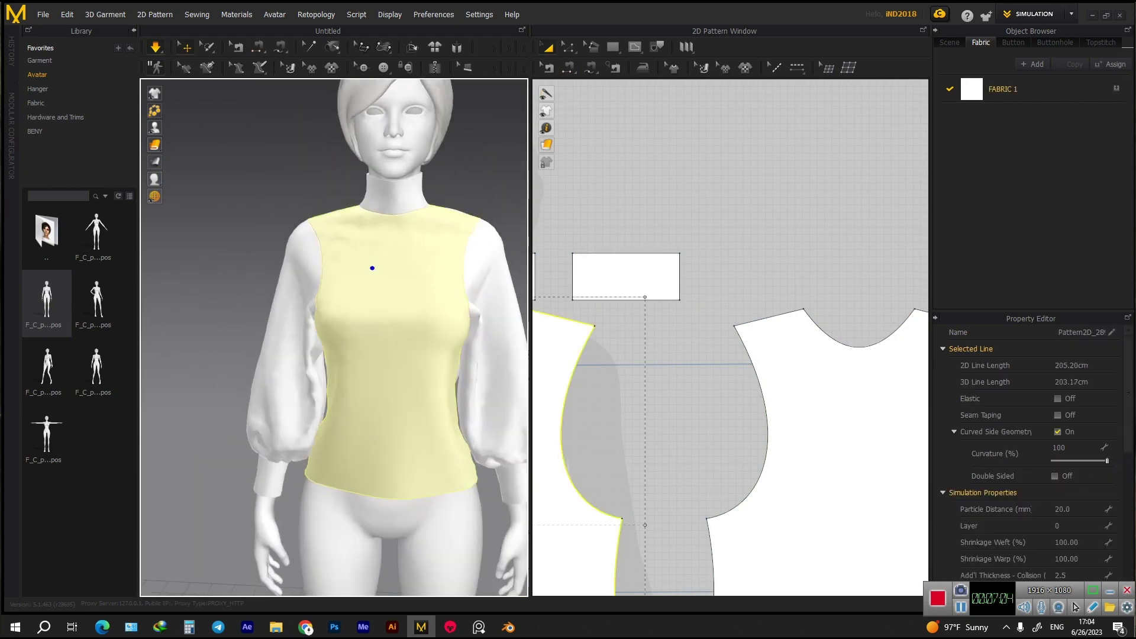
{"action": "scroll", "coordinate": [357, 296], "scroll_direction": "down", "scroll_amount": 2}
{"action": "scroll", "coordinate": [318, 427], "scroll_direction": "up", "scroll_amount": 5}
{"action": "scroll", "coordinate": [335, 337], "scroll_direction": "up", "scroll_amount": 3}
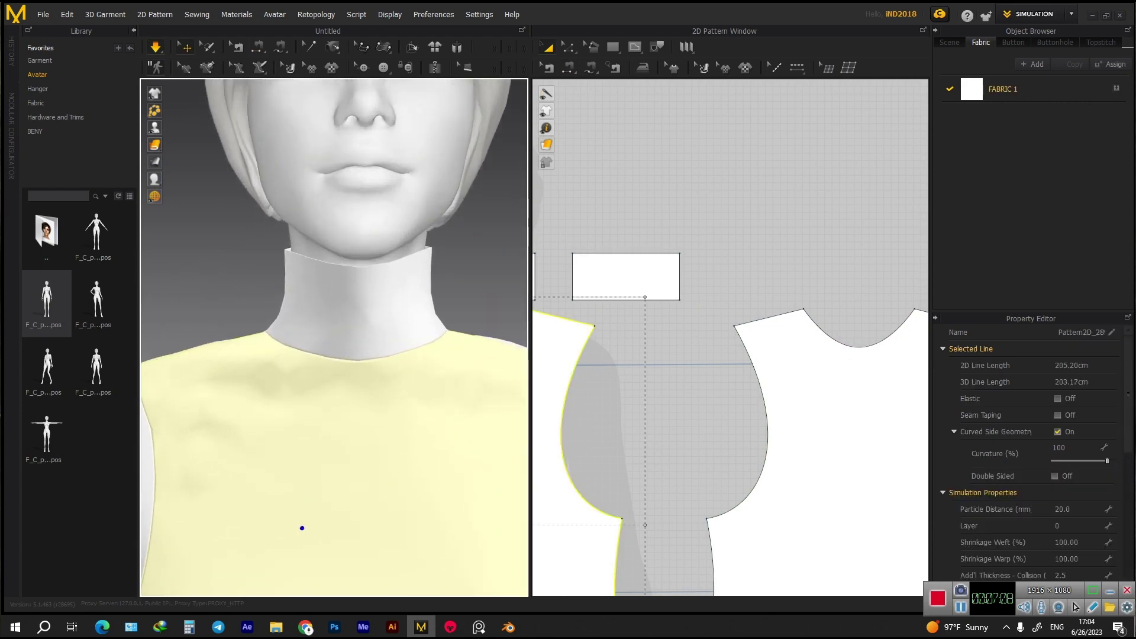
{"action": "scroll", "coordinate": [731, 338], "scroll_direction": "down", "scroll_amount": 2}
{"action": "key", "text": "Escape"}
- Try to unfold both collar pieces together along their upper edges
{"action": "left_click_drag", "start_coordinate": [864, 355], "coordinate": [864, 379]}
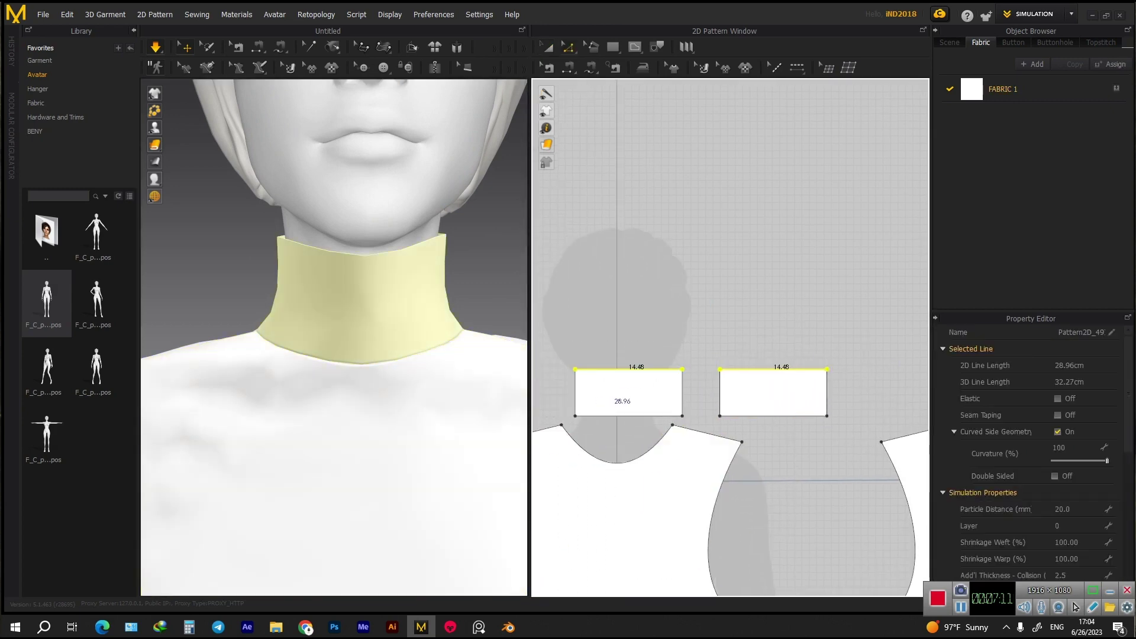
{"action": "right_click", "coordinate": [606, 368]}
{"action": "left_click", "coordinate": [627, 450]}
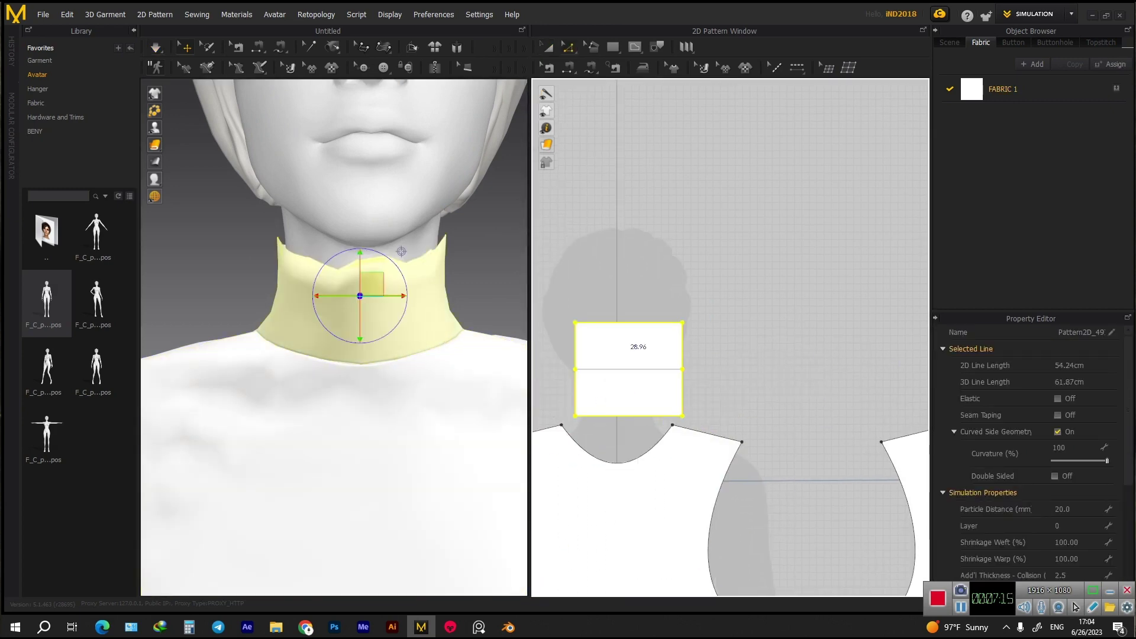
{"action": "key", "text": "ctrl+z"}
- Unfold the front and back collar pieces one at a time along their upper edges to double their height
{"action": "right_click", "coordinate": [656, 370]}
{"action": "left_click", "coordinate": [710, 463]}
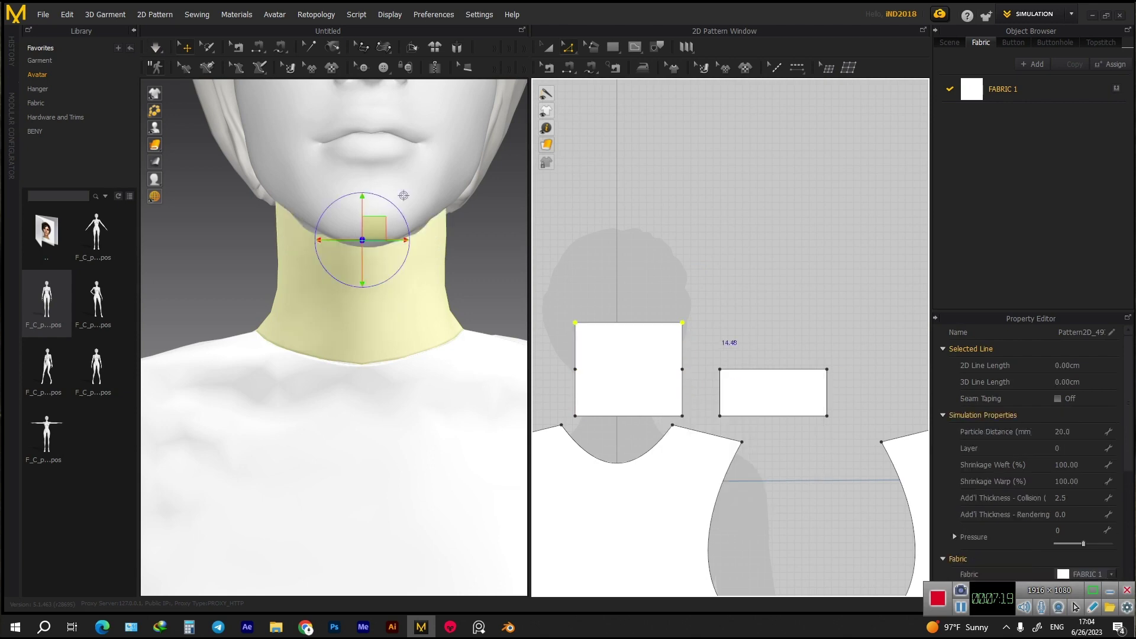
{"action": "right_click", "coordinate": [740, 368]}
{"action": "left_click", "coordinate": [795, 462]}
- Sew the upper edge of each collar piece to its own lower edge to fold the collar double, and simulate the garment
{"action": "right_click_drag", "start_coordinate": [296, 355], "coordinate": [384, 355]}
{"action": "key", "text": "h"}
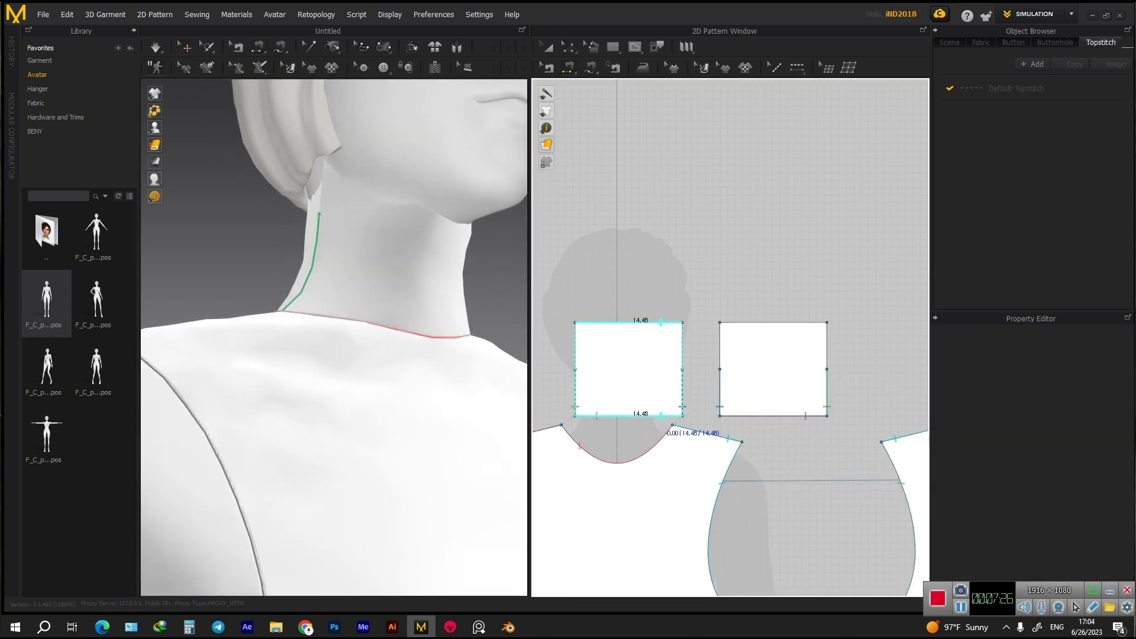
{"action": "left_click", "coordinate": [680, 427]}
{"action": "left_click", "coordinate": [826, 355]}
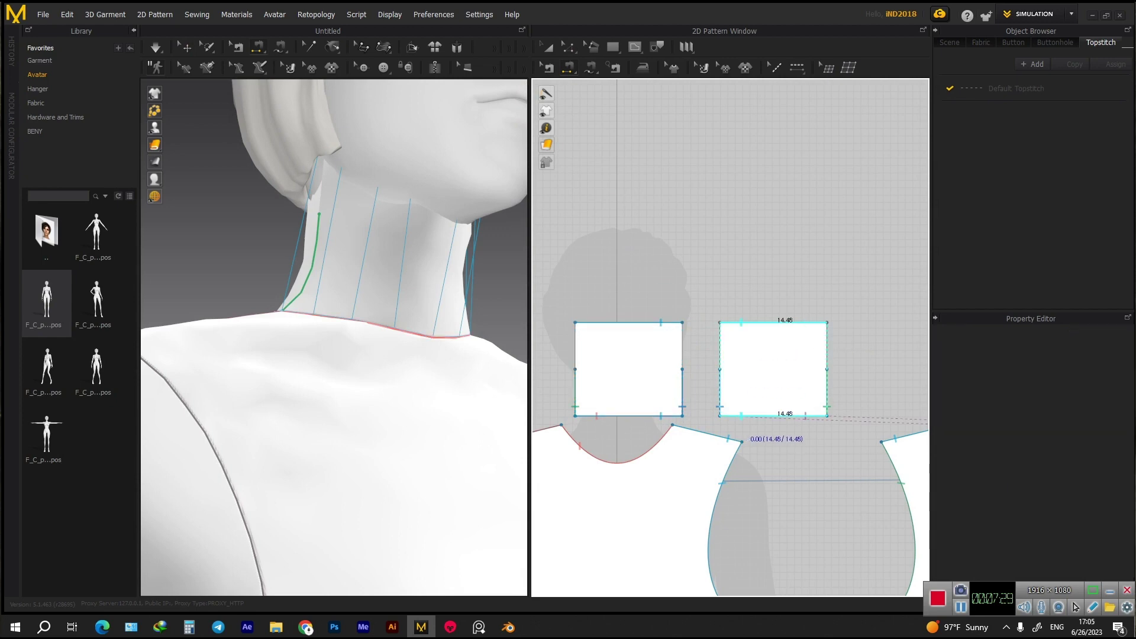
{"action": "left_click", "coordinate": [744, 439]}
{"action": "key", "text": "space"}
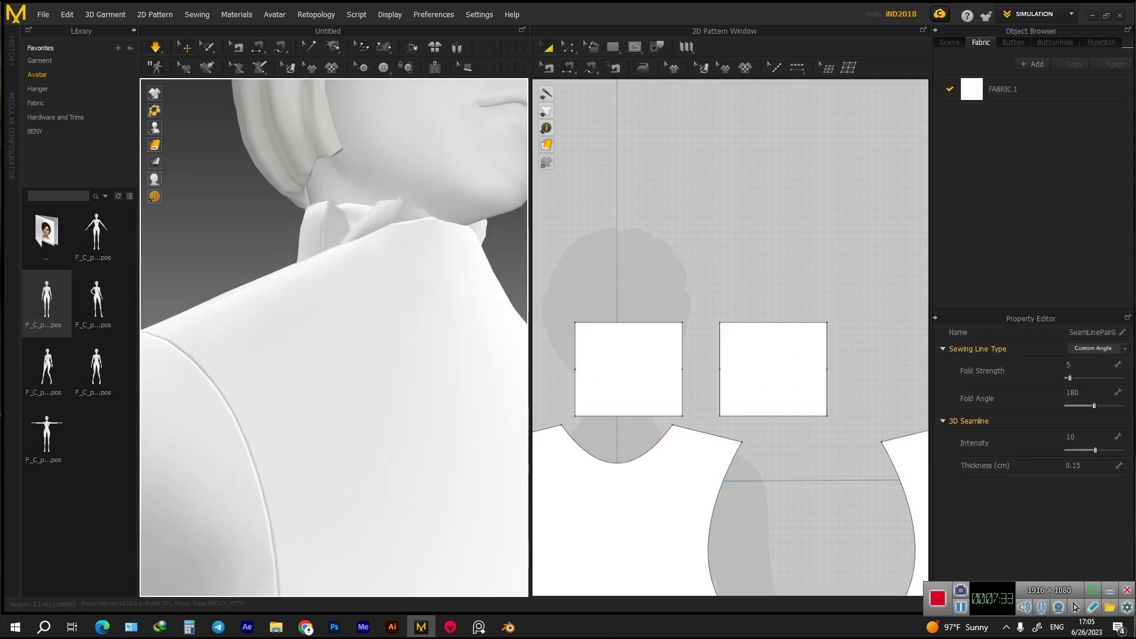
- Try sewing the upper halves of the front and back collar pieces' side edges straight across to each other, and simulate the garment
{"action": "left_click", "coordinate": [611, 479]}
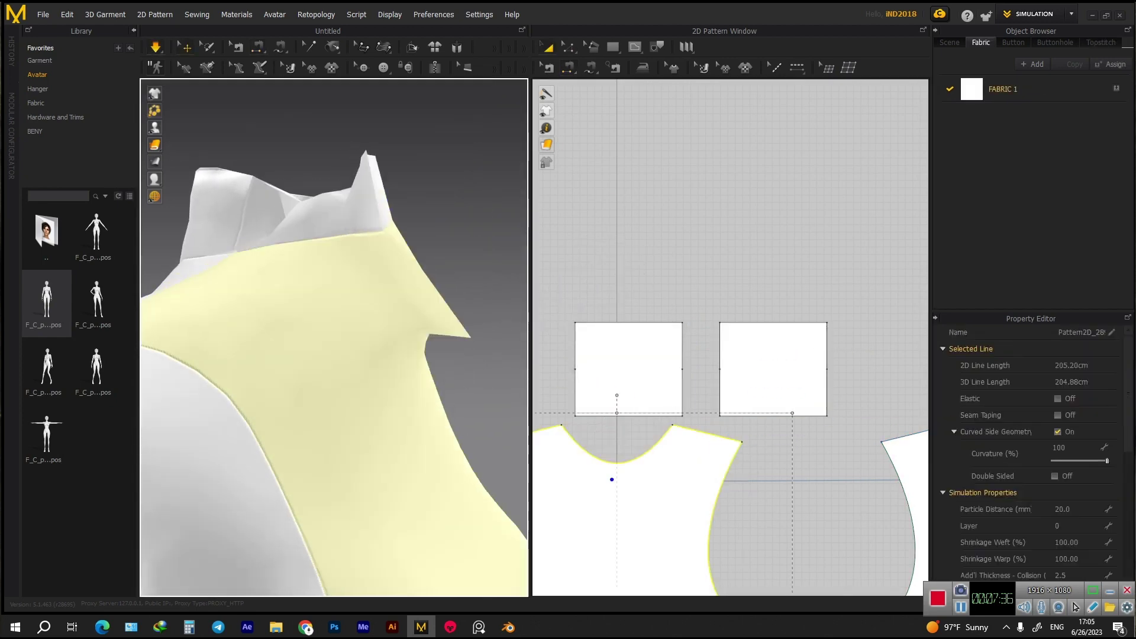
{"action": "left_click", "coordinate": [616, 330]}
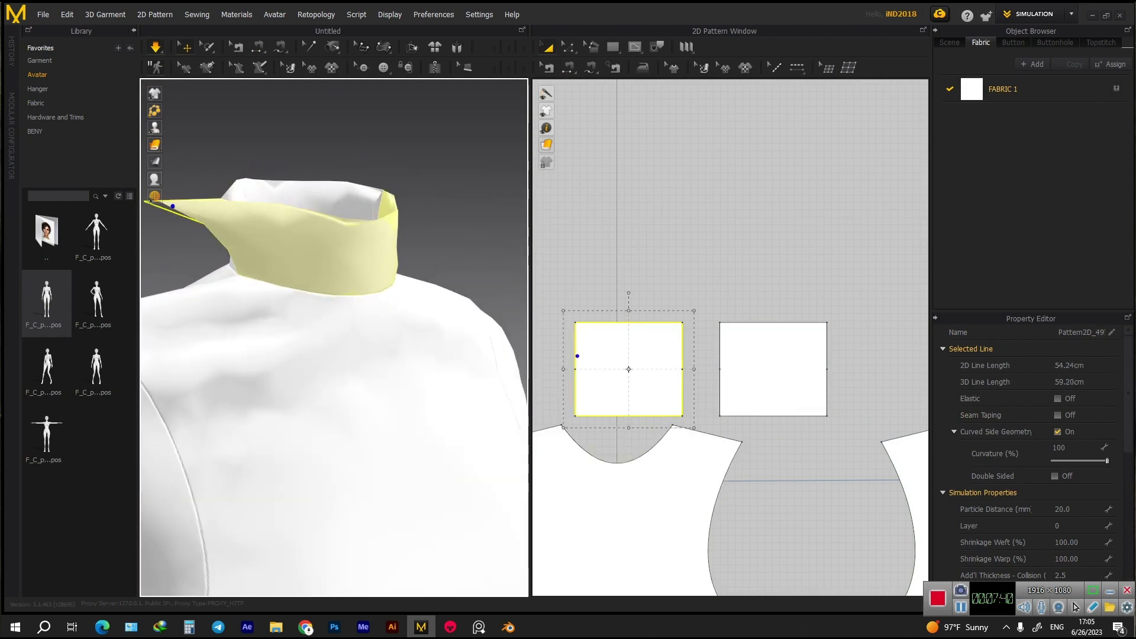
{"action": "key", "text": "Escape"}
{"action": "key", "text": "b"}
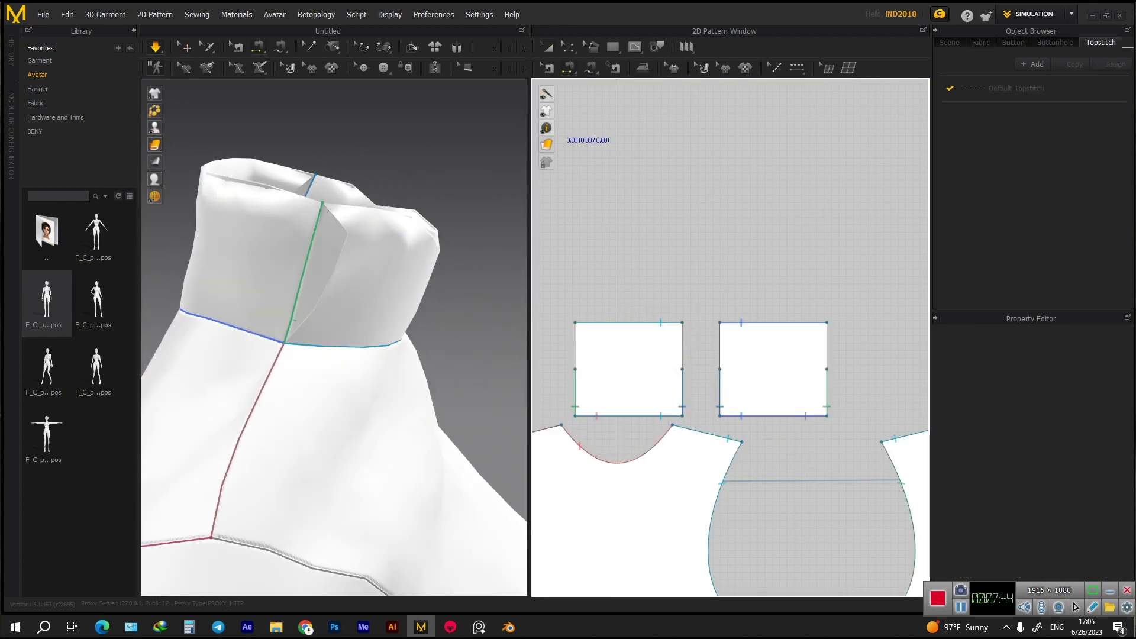
{"action": "left_click", "coordinate": [719, 358]}
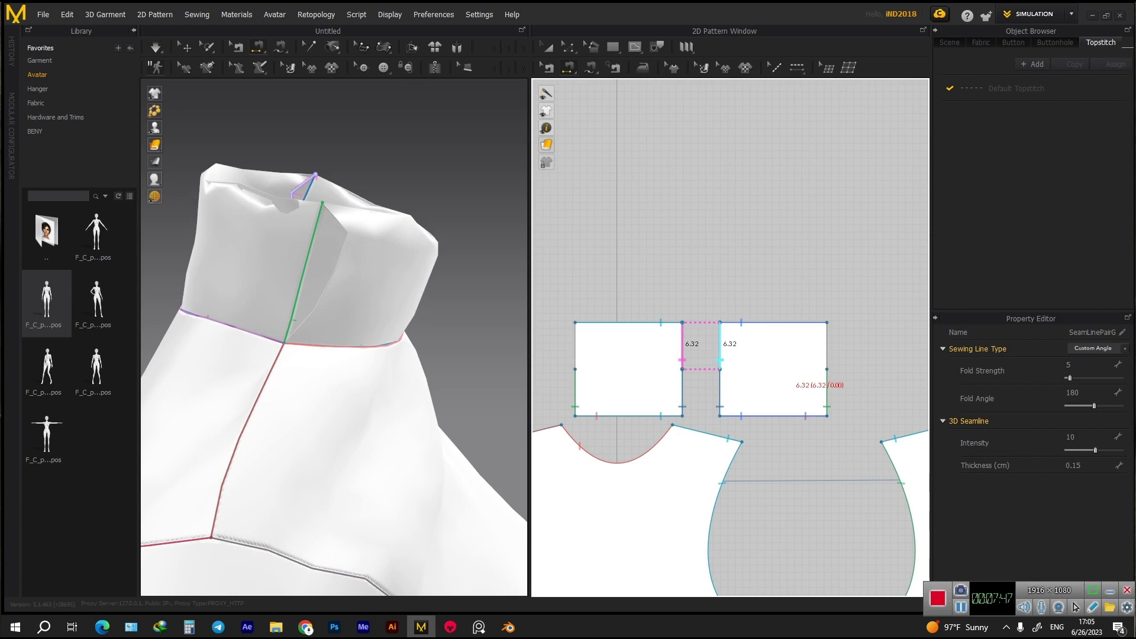
{"action": "key", "text": "q"}
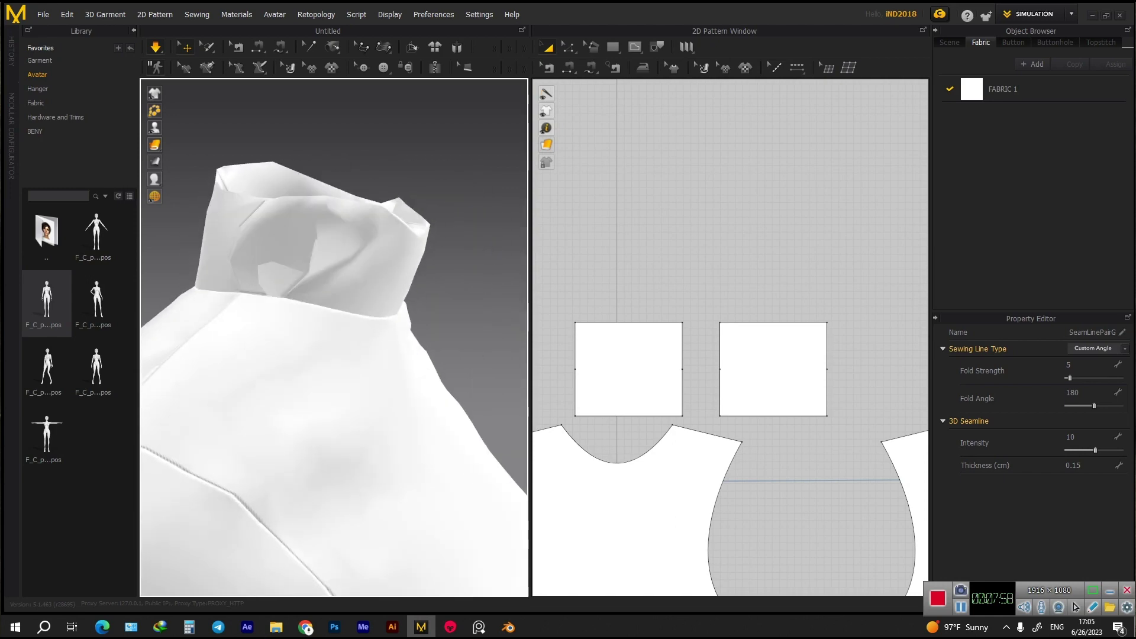
{"action": "key", "text": "b"}
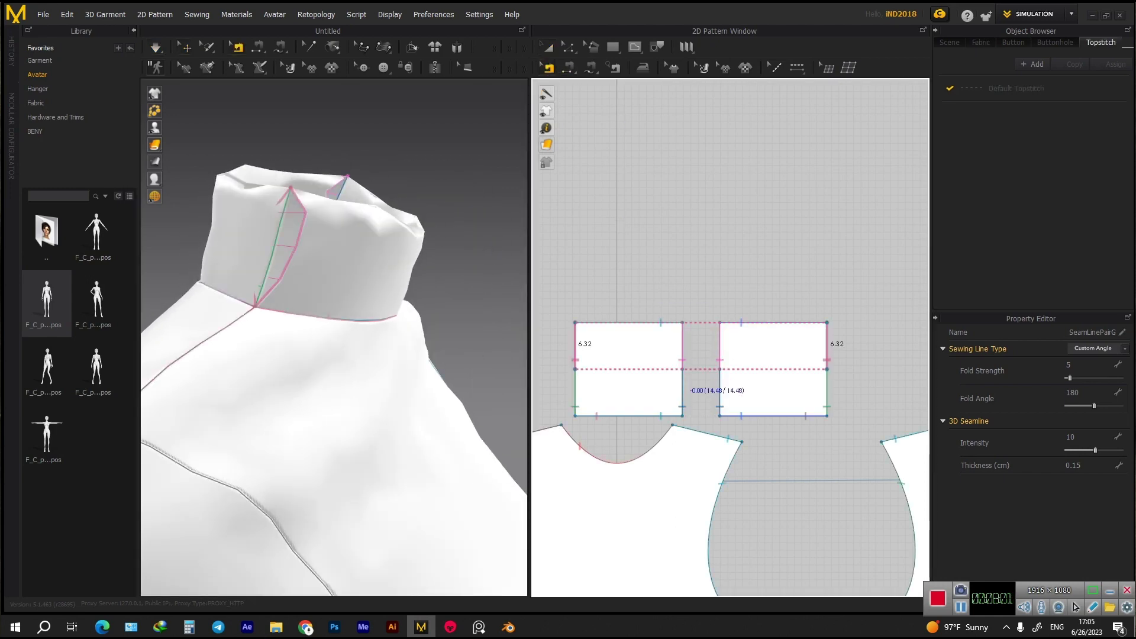
{"action": "key", "text": "a"}
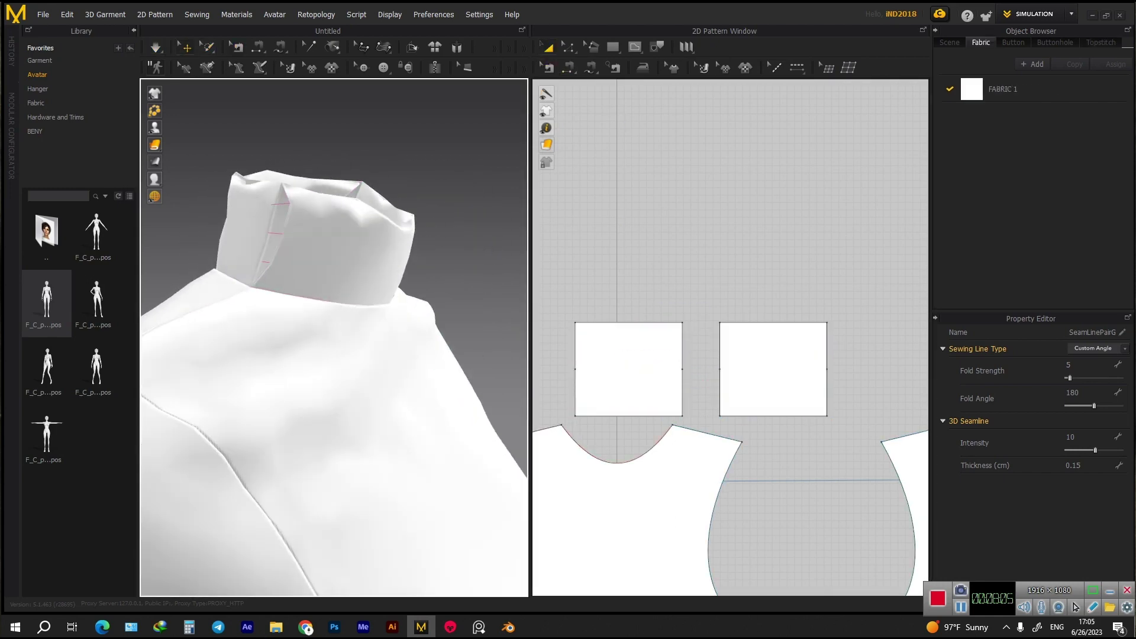
- Lift the back collar piece off the neck in 3D and remove the straight side seams between the two collar pieces
{"action": "left_click", "coordinate": [807, 398]}
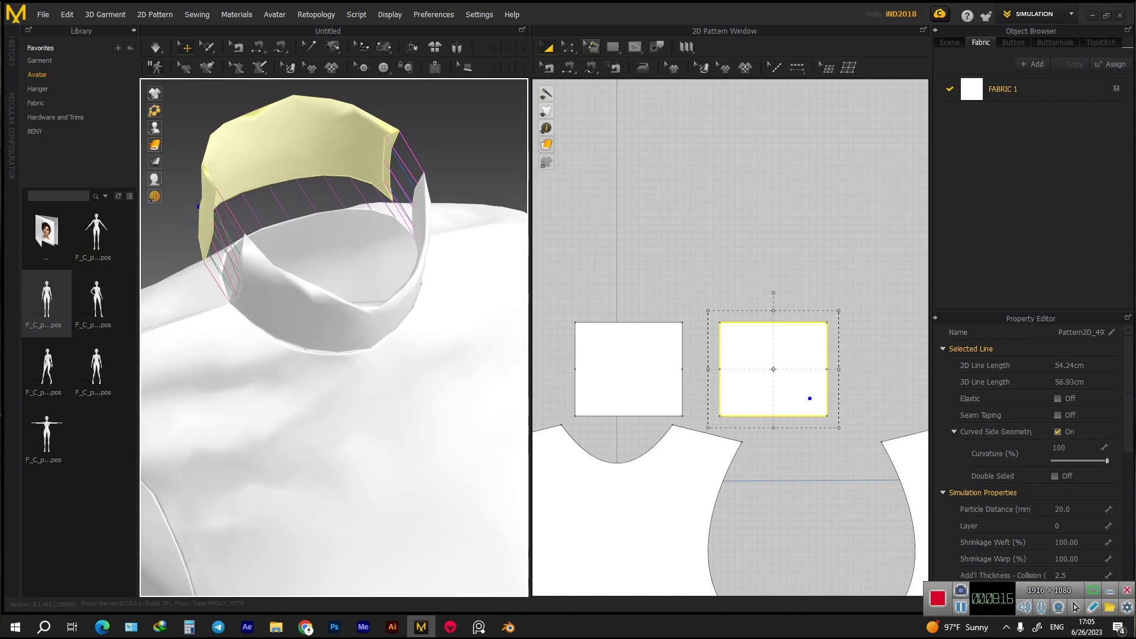
{"action": "key", "text": "b"}
{"action": "left_click", "coordinate": [719, 368]}
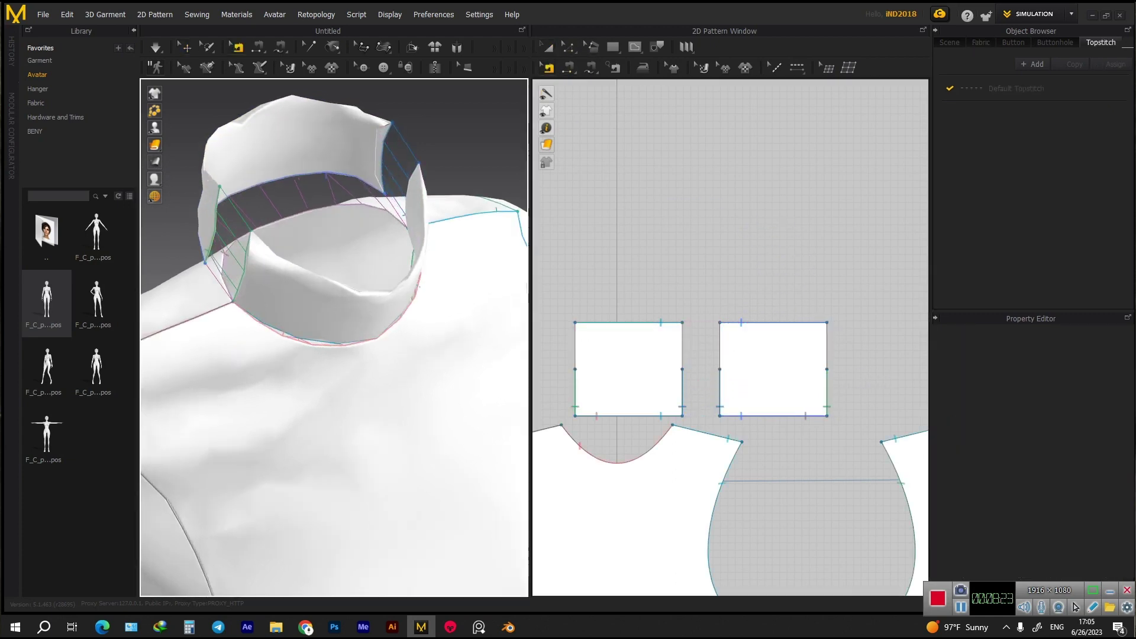
{"action": "right_click_drag", "start_coordinate": [331, 331], "coordinate": [402, 255]}
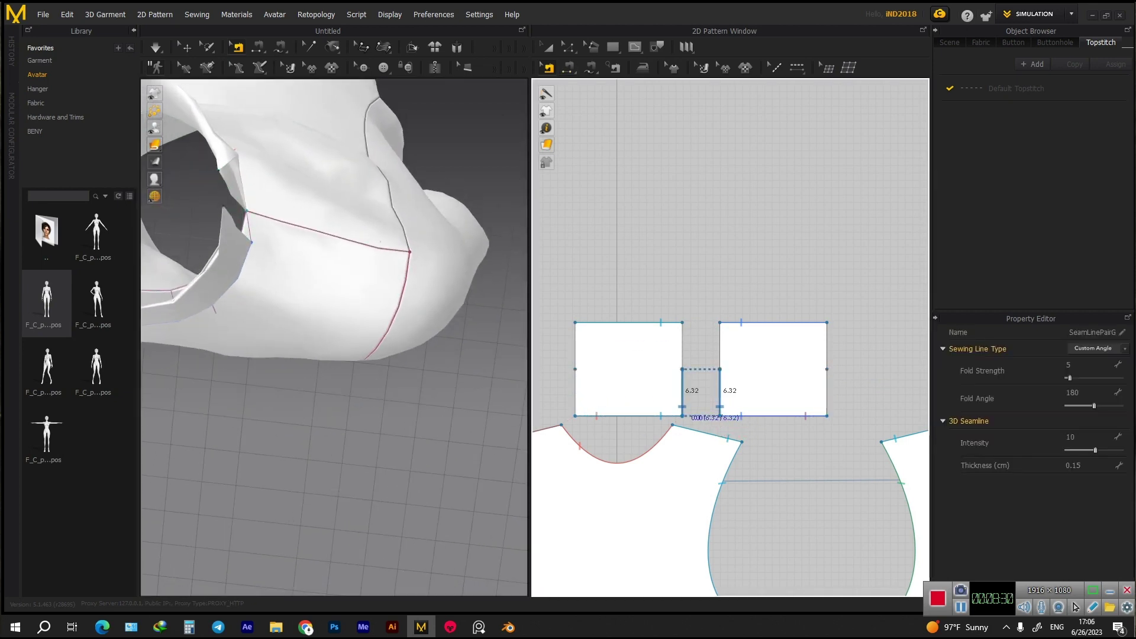
{"action": "right_click_drag", "start_coordinate": [334, 337], "coordinate": [373, 302]}
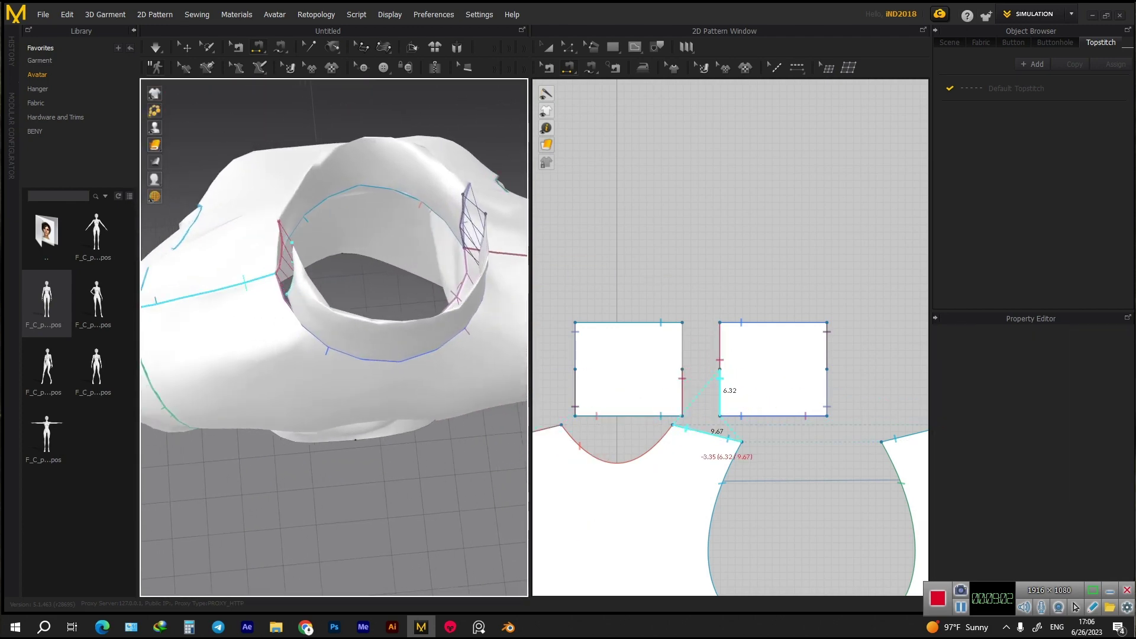
- Sew the side edges crosswise, joining each collar piece's upper half to the other's lower half, reverse the twisted seams, and simulate
{"action": "left_click", "coordinate": [682, 369]}
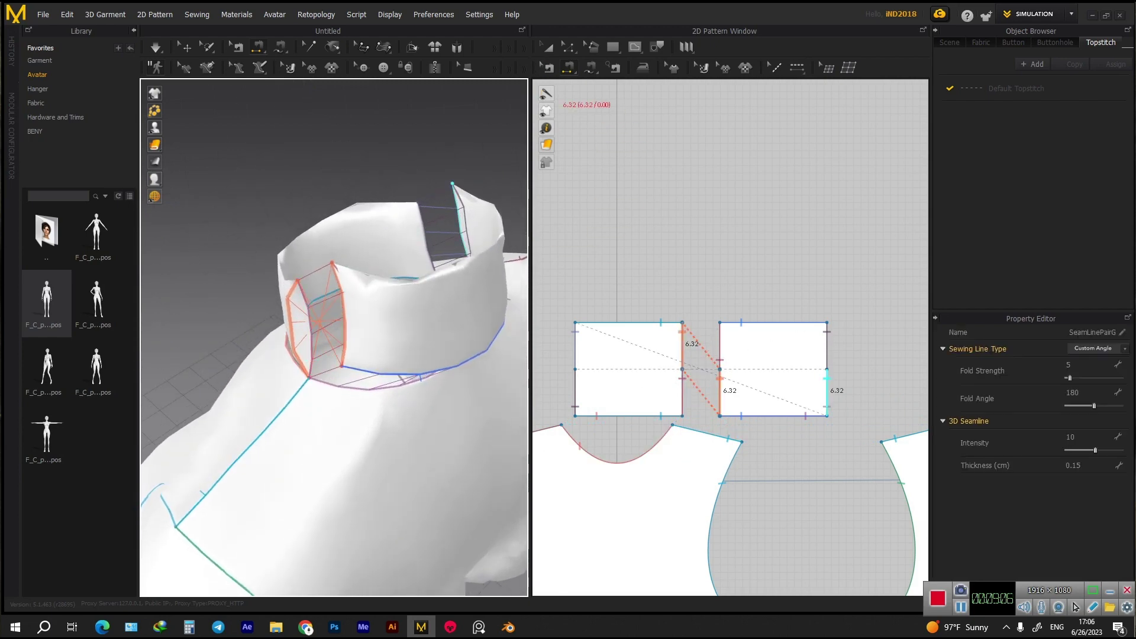
{"action": "right_click", "coordinate": [688, 341]}
{"action": "left_click", "coordinate": [736, 368]}
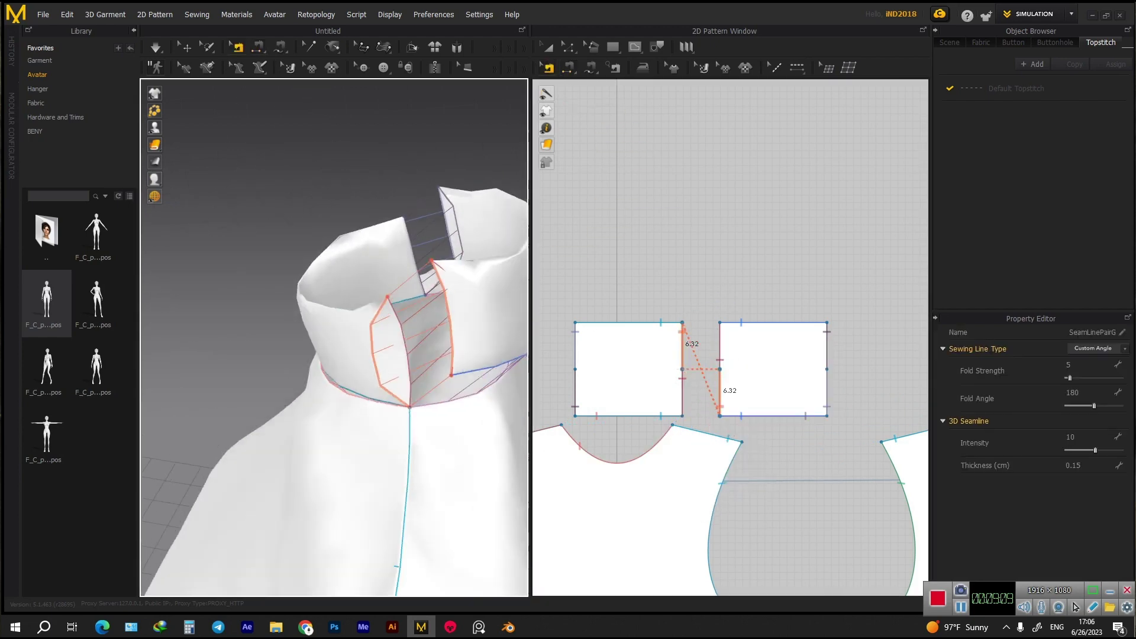
{"action": "key", "text": "space"}
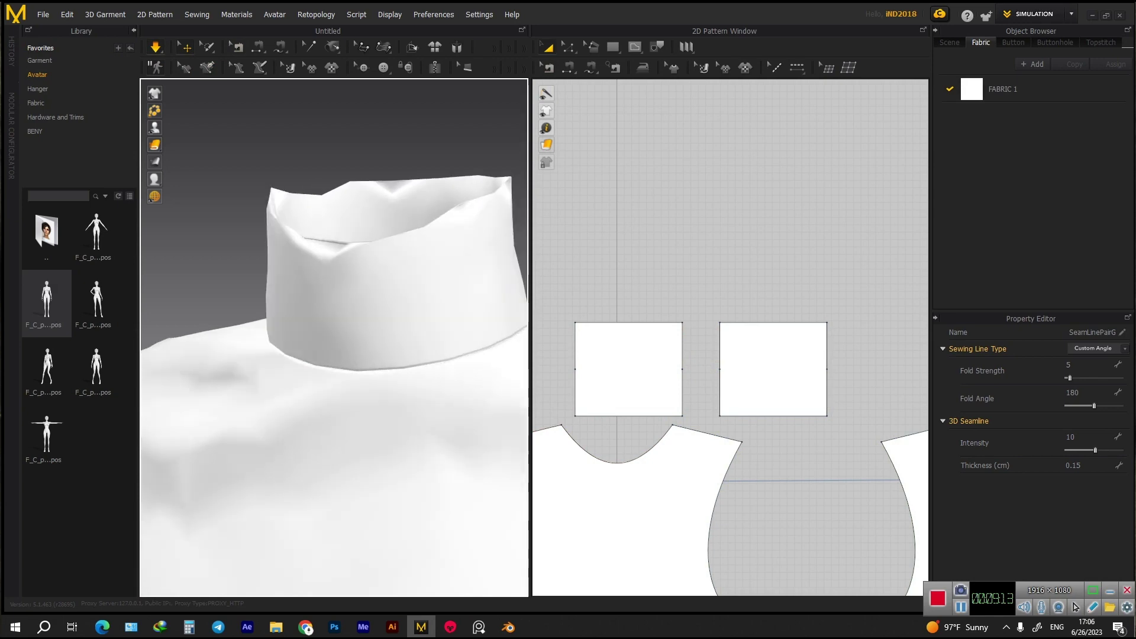
- Set the particle distance of both collar pieces to 8 mm
{"action": "left_click", "coordinate": [388, 282]}
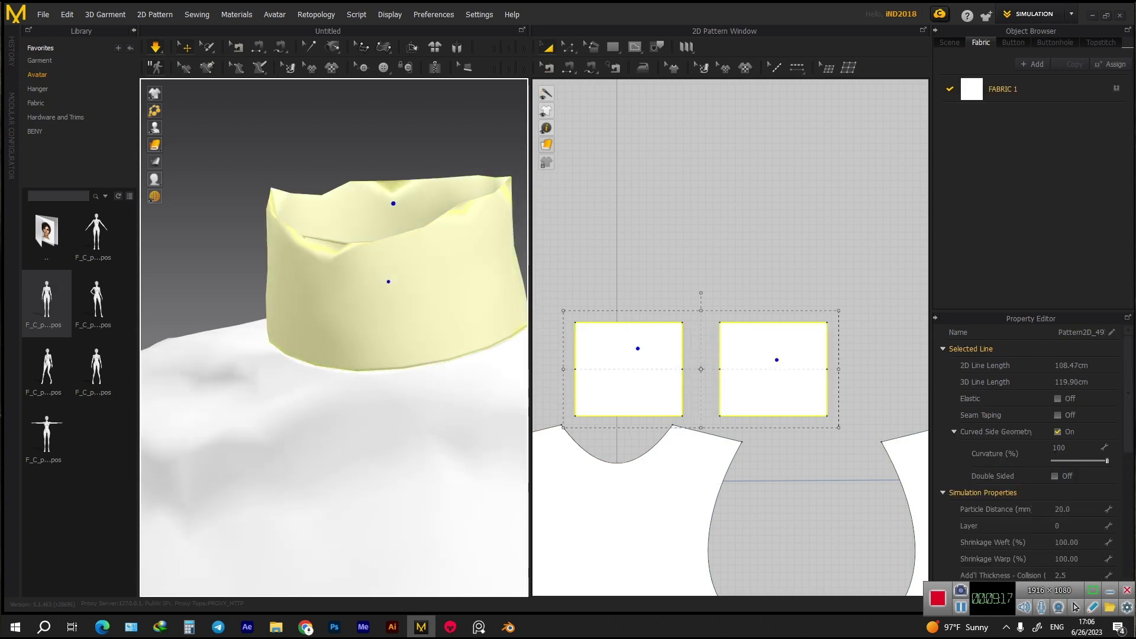
{"action": "left_click", "coordinate": [1062, 508]}
{"action": "type", "text": "8"}
{"action": "key", "text": "Return"}
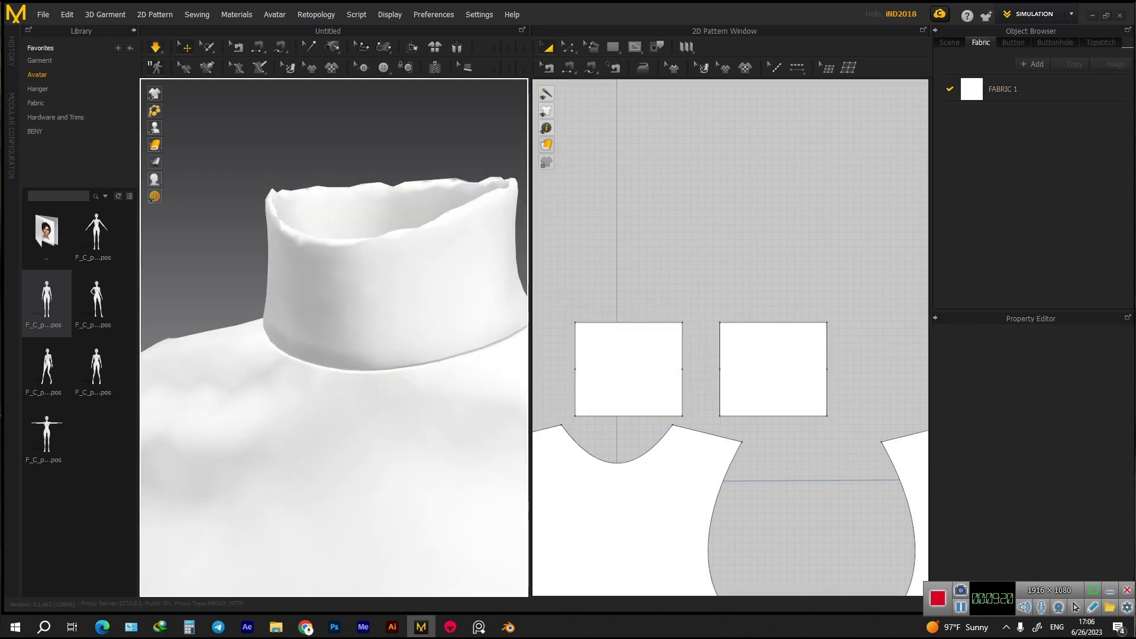
- Examine the front and back collar pieces on the simulated garment
{"action": "left_click", "coordinate": [308, 278]}
{"action": "left_click", "coordinate": [350, 168]}
{"action": "scroll", "coordinate": [334, 296], "scroll_direction": "down", "scroll_amount": 5}
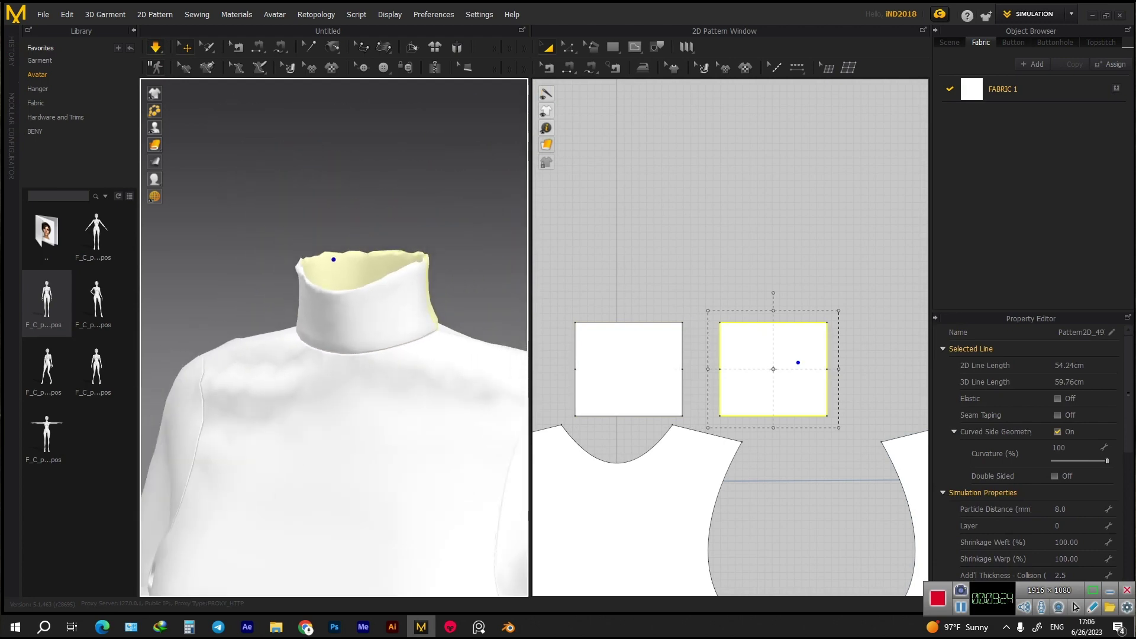
{"action": "left_click", "coordinate": [673, 351]}
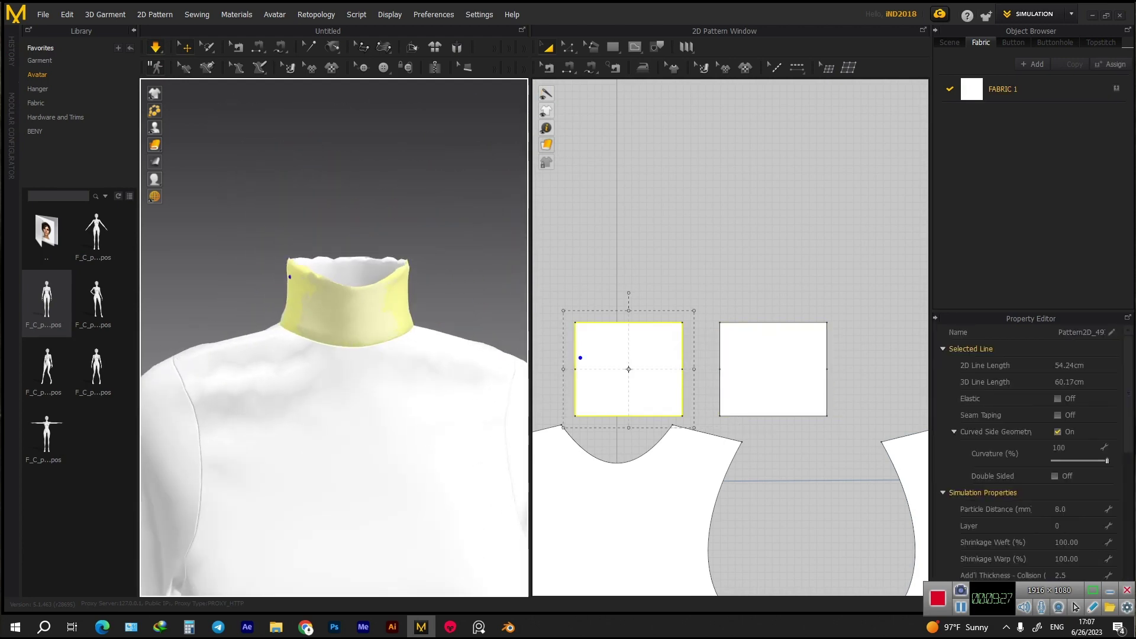
{"action": "left_click", "coordinate": [572, 360]}
{"action": "left_click", "coordinate": [610, 363]}
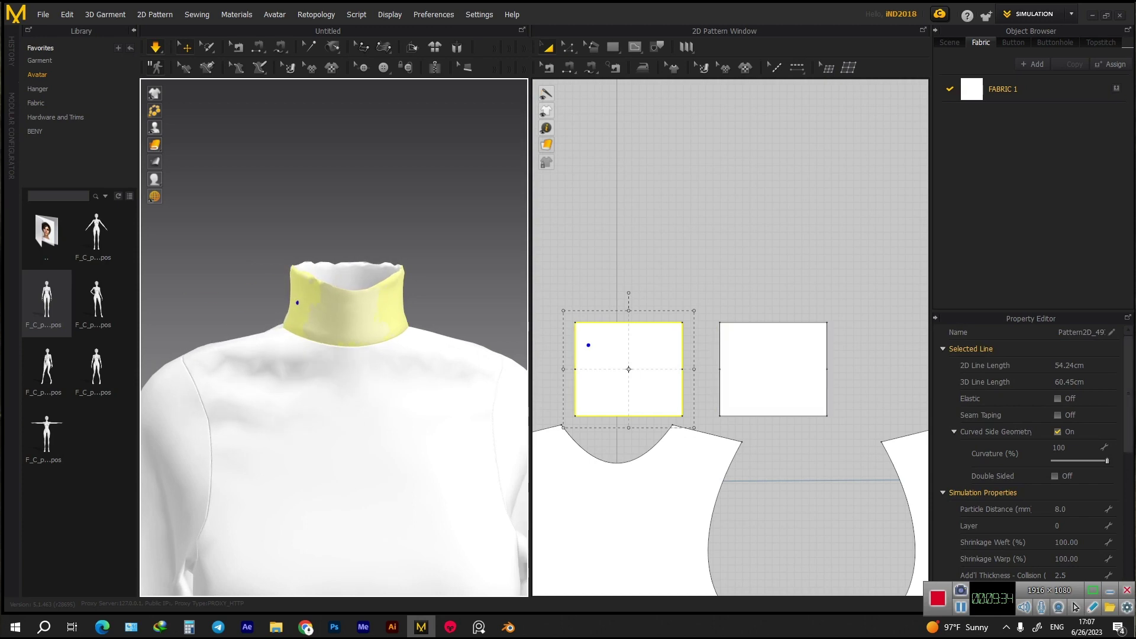
- Open the detailed physical properties of FABRIC 1
{"action": "left_click", "coordinate": [1017, 89]}
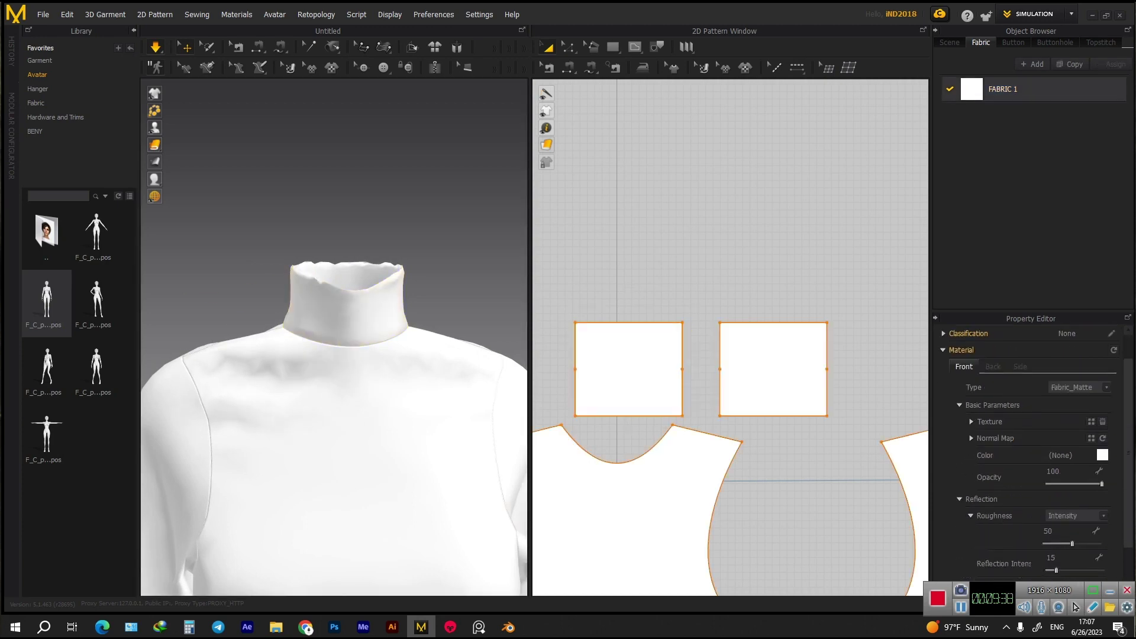
{"action": "left_click_drag", "start_coordinate": [1049, 590], "coordinate": [888, 475]}
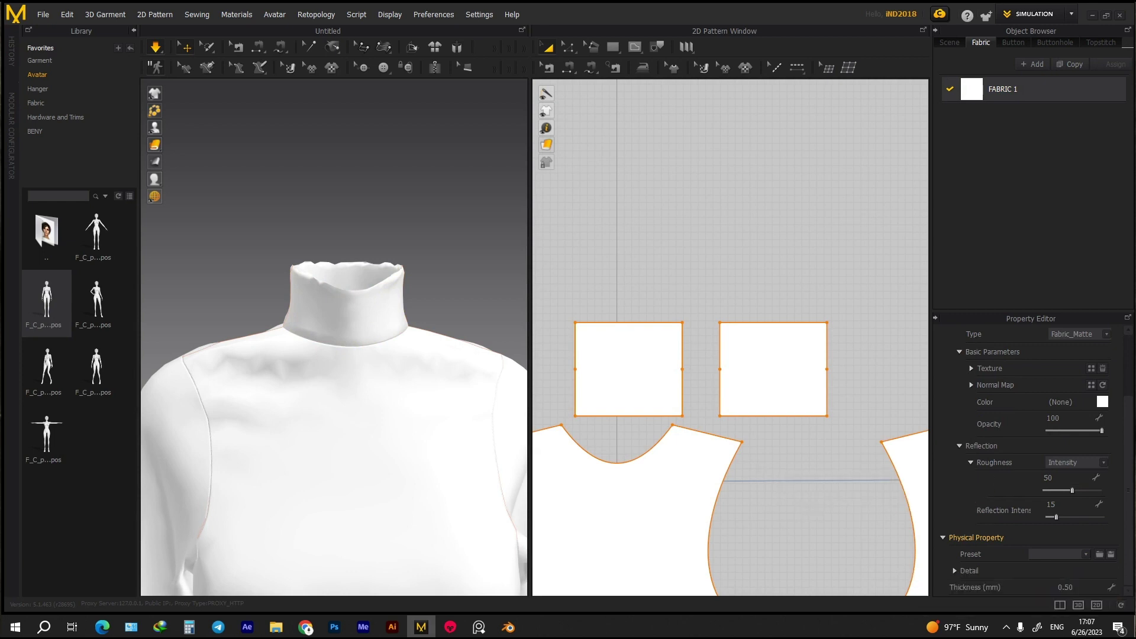
{"action": "left_click", "coordinate": [954, 570]}
{"action": "scroll", "coordinate": [1029, 461], "scroll_direction": "down", "scroll_amount": 4}
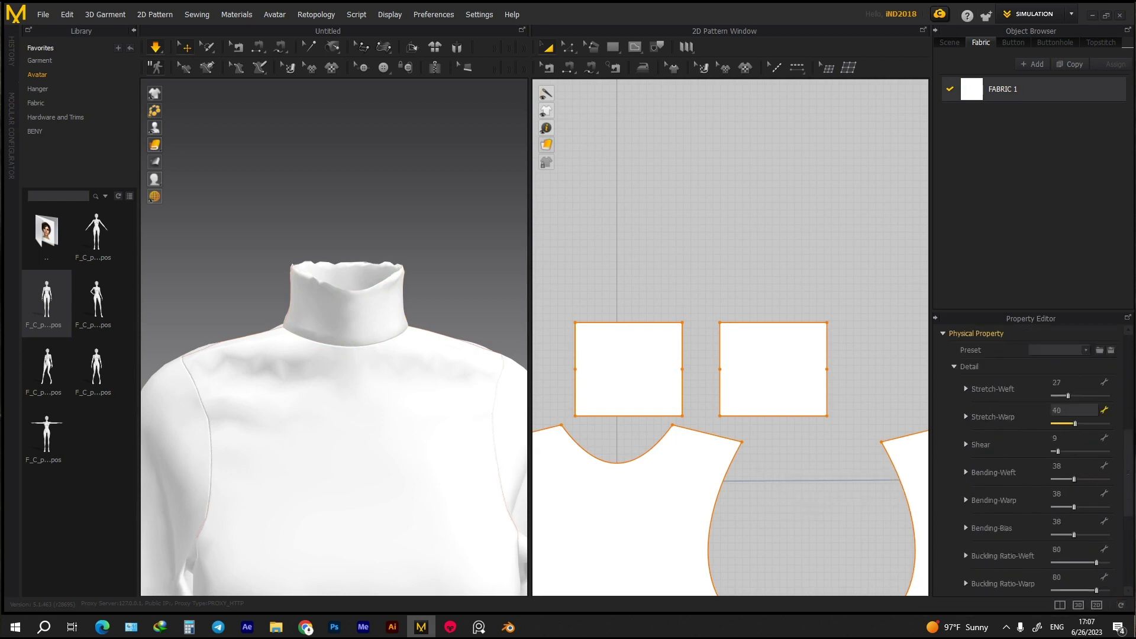
- Try the fabric with a Stretch-Warp of 40 and Shear values of 67, 0 and 10
{"action": "type", "text": "30"}
{"action": "key", "text": "Return"}
{"action": "left_click", "coordinate": [1074, 438]}
{"action": "type", "text": "75"}
{"action": "key", "text": "Return"}
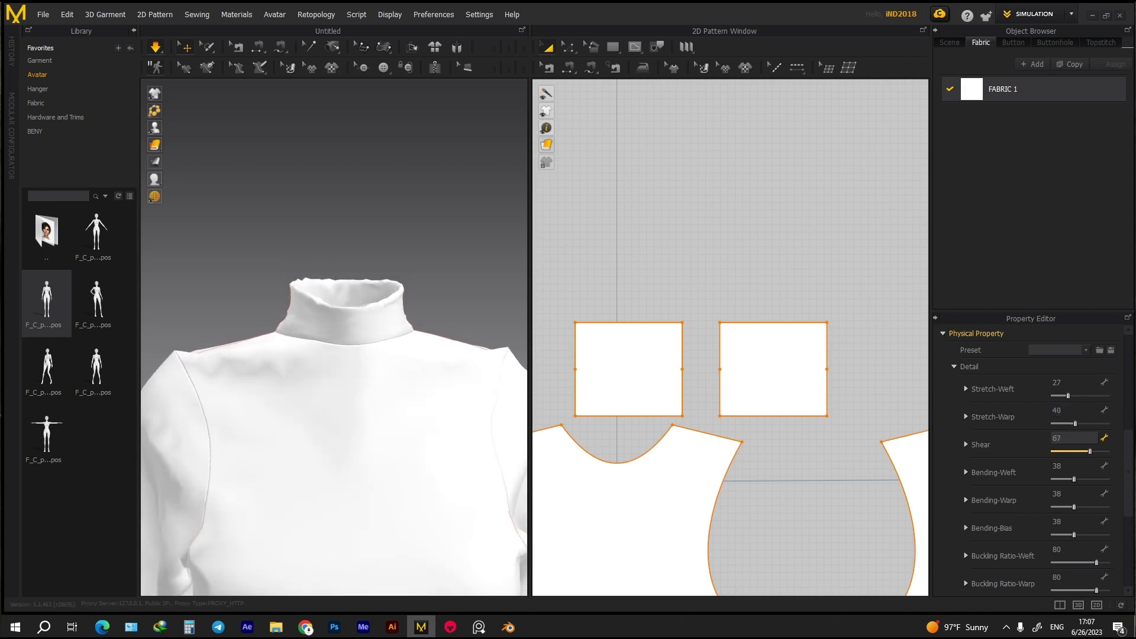
{"action": "type", "text": "0"}
{"action": "key", "text": "Return"}
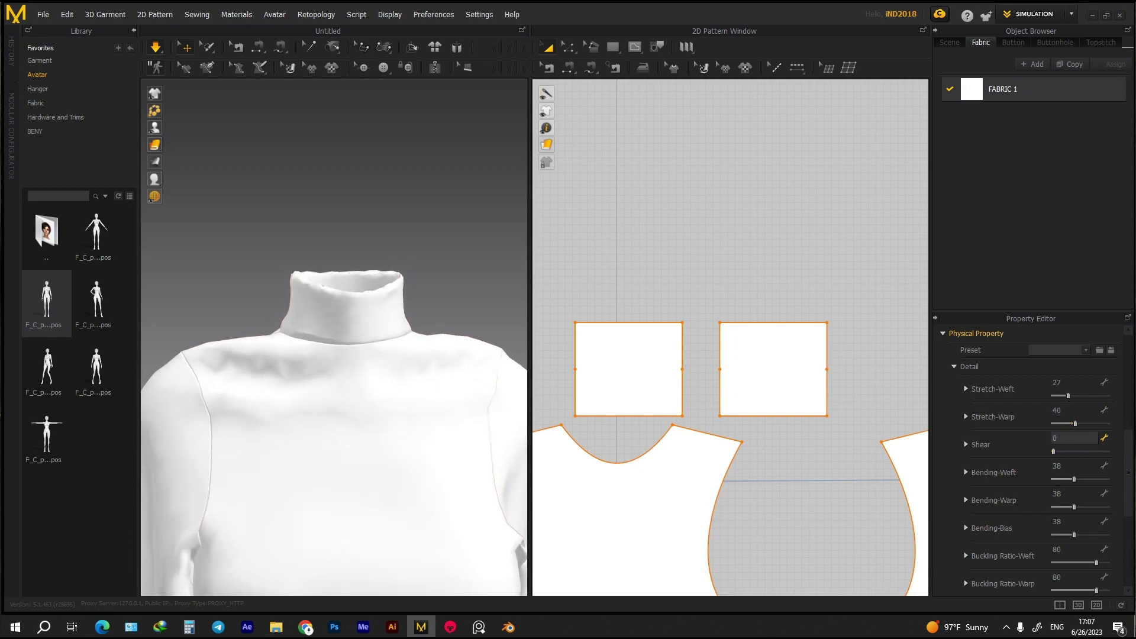
{"action": "type", "text": "10"}
{"action": "key", "text": "Return"}
- Try the fabric with Bending-Weft values of 99, 85 and 4, viewing the whole garment
{"action": "type", "text": "99"}
{"action": "key", "text": "Return"}
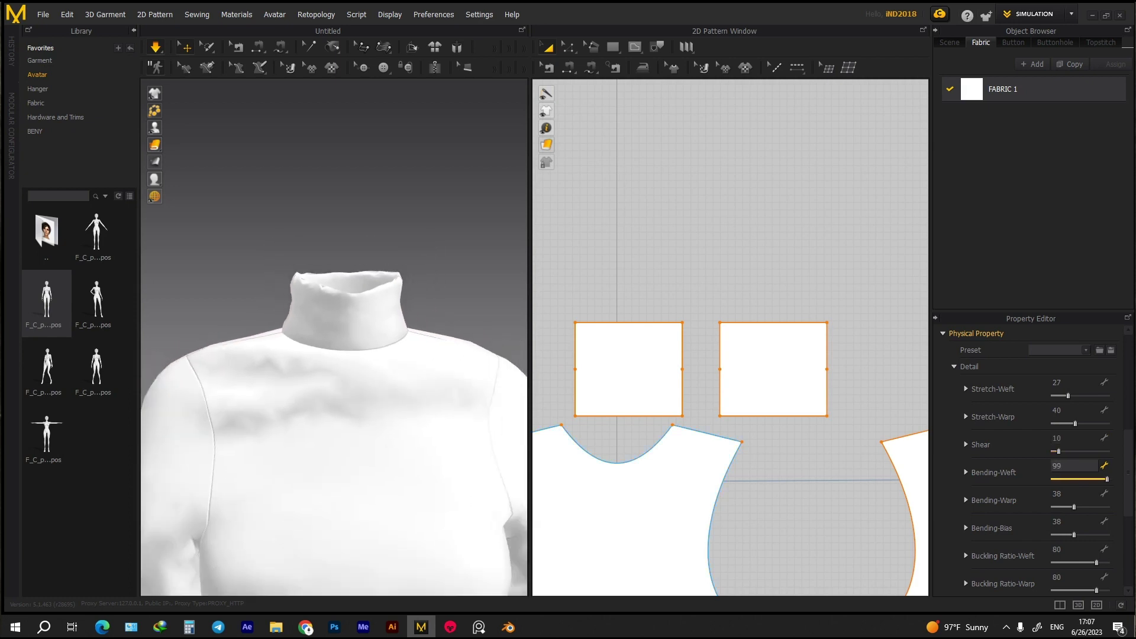
{"action": "scroll", "coordinate": [334, 337], "scroll_direction": "down", "scroll_amount": 5}
{"action": "type", "text": "85"}
{"action": "key", "text": "Return"}
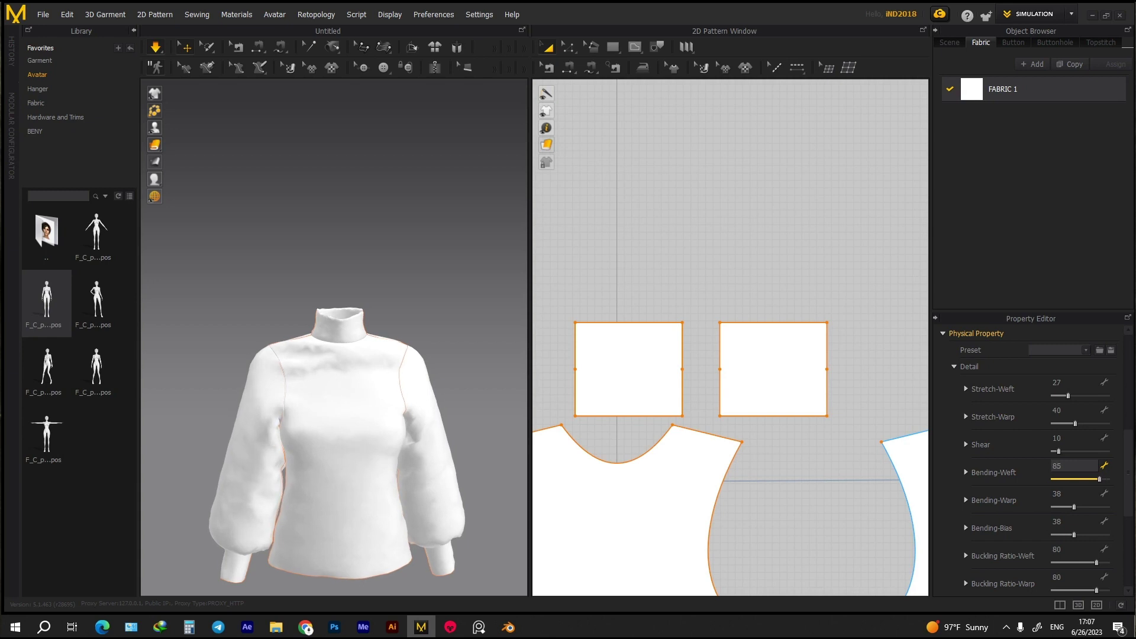
{"action": "type", "text": "23"}
{"action": "key", "text": "Return"}
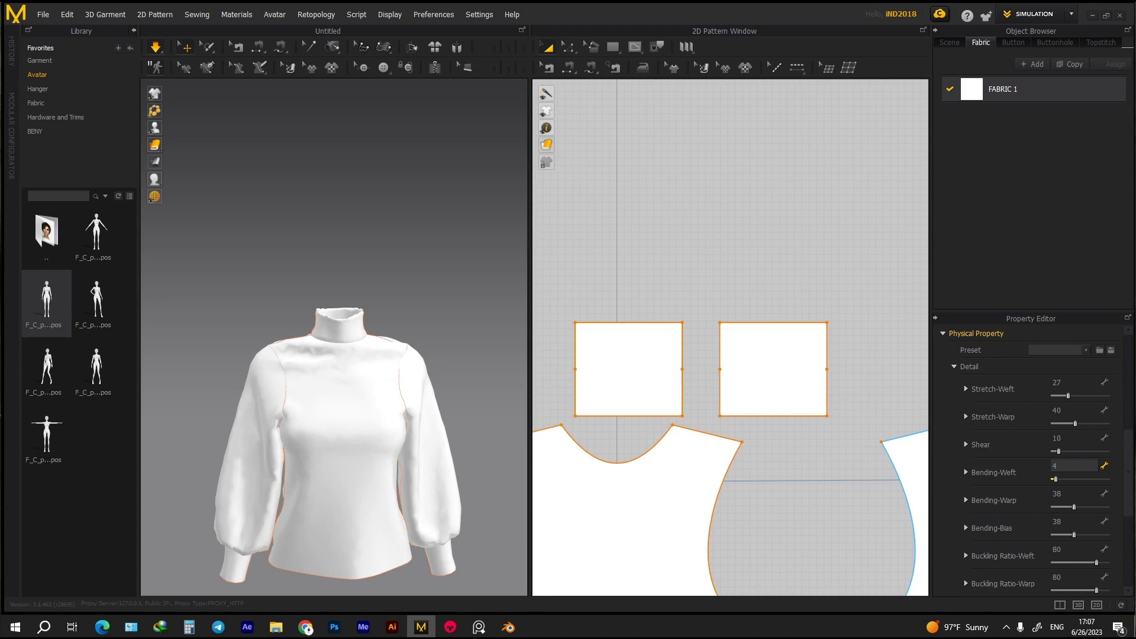
- Try the fabric with Shear values of 69, 21 and 37
{"action": "left_click", "coordinate": [1073, 438]}
{"action": "type", "text": "65"}
{"action": "key", "text": "Return"}
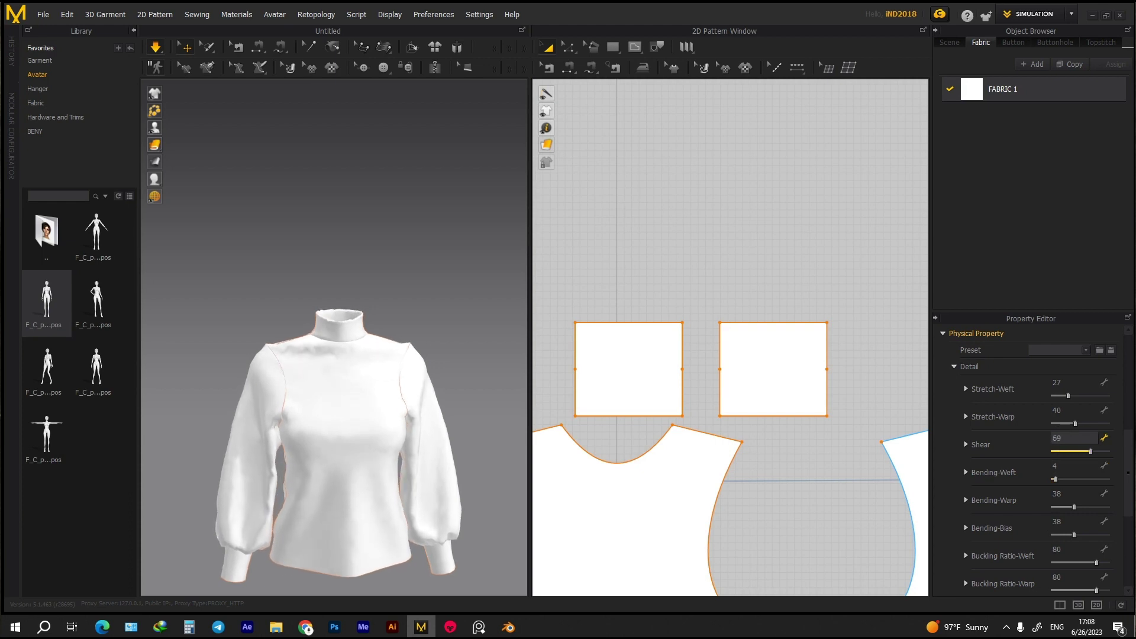
{"action": "type", "text": "28"}
{"action": "key", "text": "Return"}
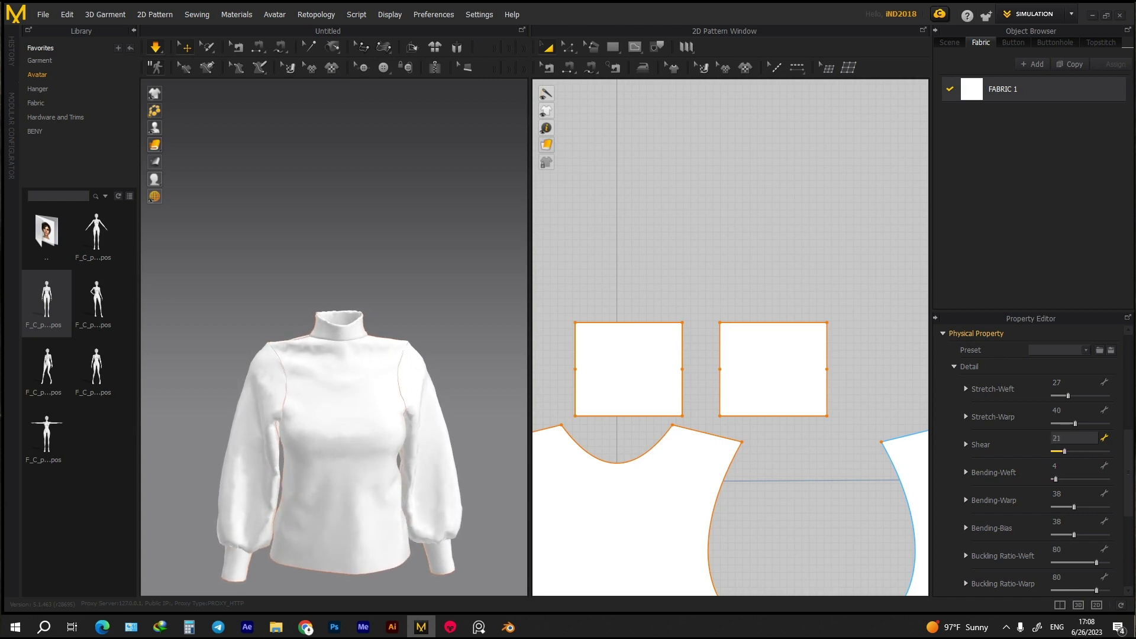
{"action": "type", "text": "37"}
{"action": "key", "text": "Return"}
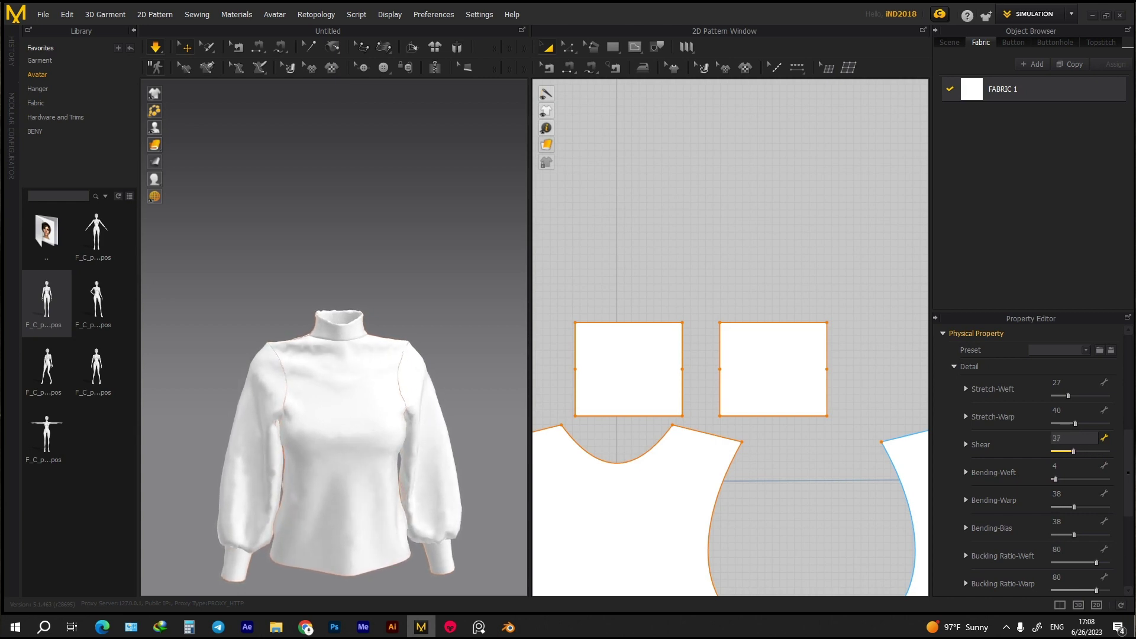
- Set the fabric's Stretch-Warp to 23 and try Stretch-Weft values of 70, 0 and 37
{"action": "type", "text": "61"}
{"action": "key", "text": "Return"}
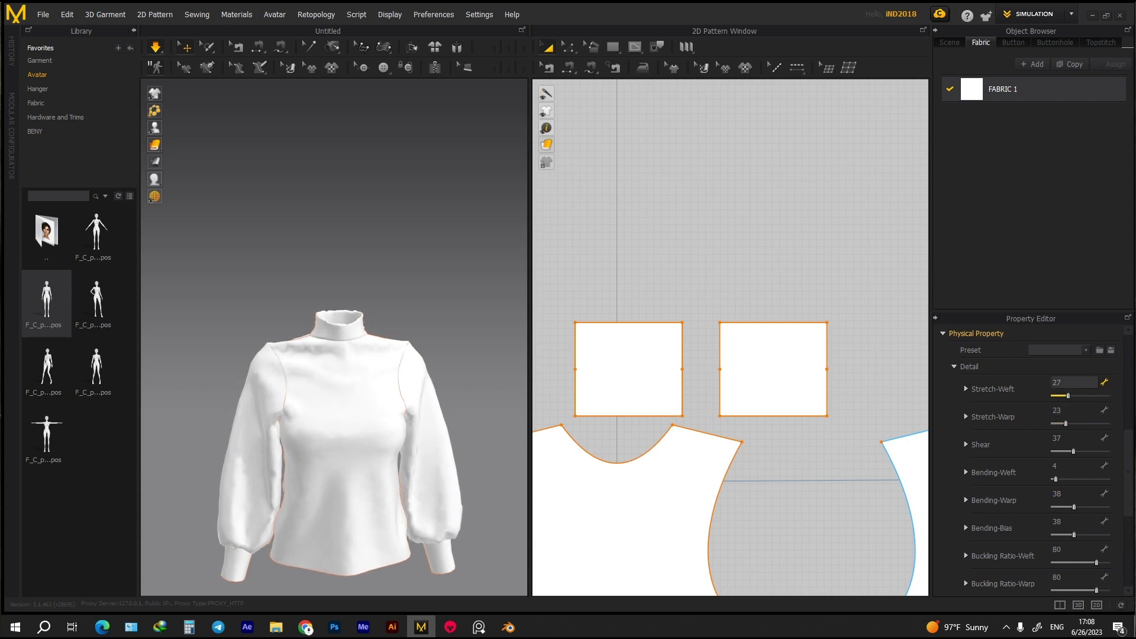
{"action": "type", "text": "75"}
{"action": "key", "text": "Return"}
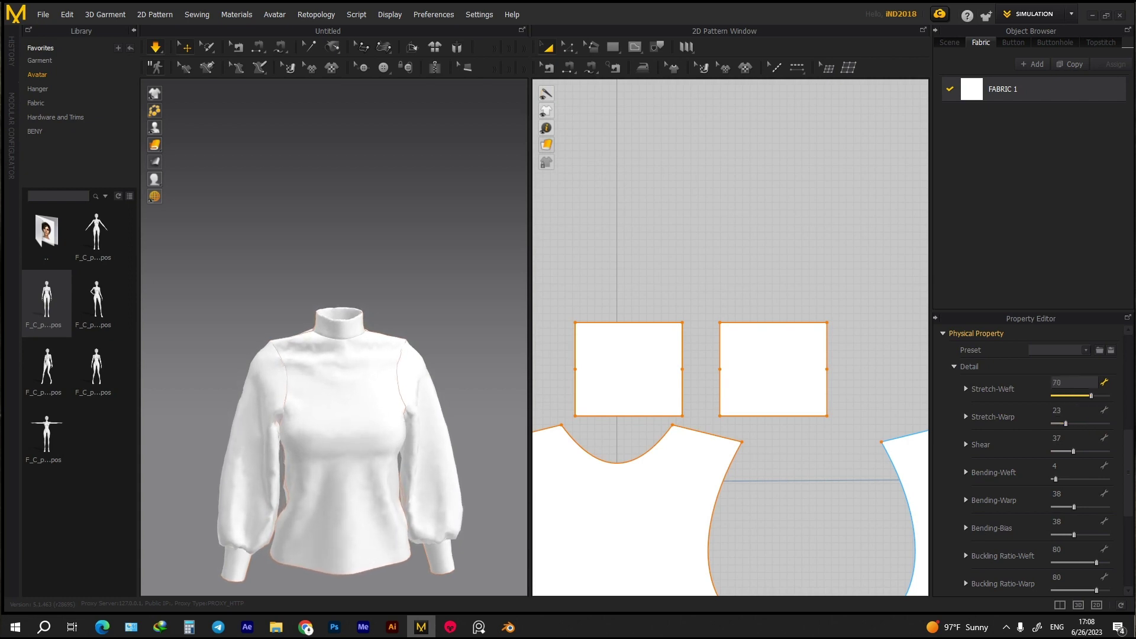
{"action": "type", "text": "0"}
{"action": "key", "text": "Return"}
{"action": "type", "text": "37"}
{"action": "key", "text": "Return"}
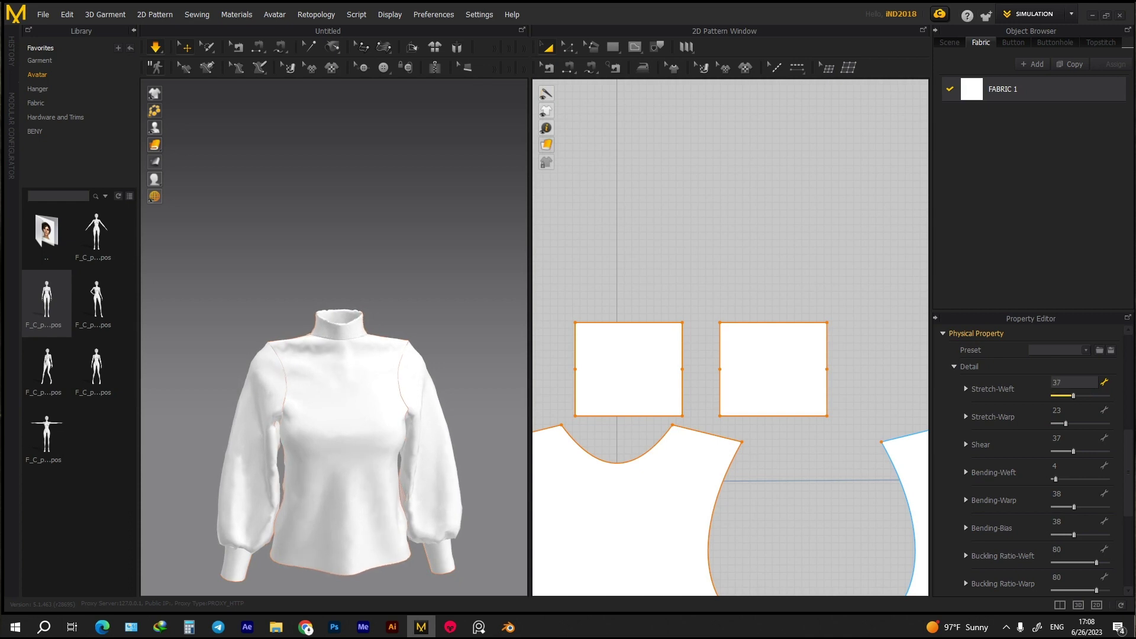
- Try the Nylon_Feather physical preset on the fabric and switch it to the Silk_Crepede preset
{"action": "scroll", "coordinate": [1030, 450], "scroll_direction": "up", "scroll_amount": 3}
{"action": "left_click", "coordinate": [1059, 424]}
{"action": "left_click", "coordinate": [1065, 308]}
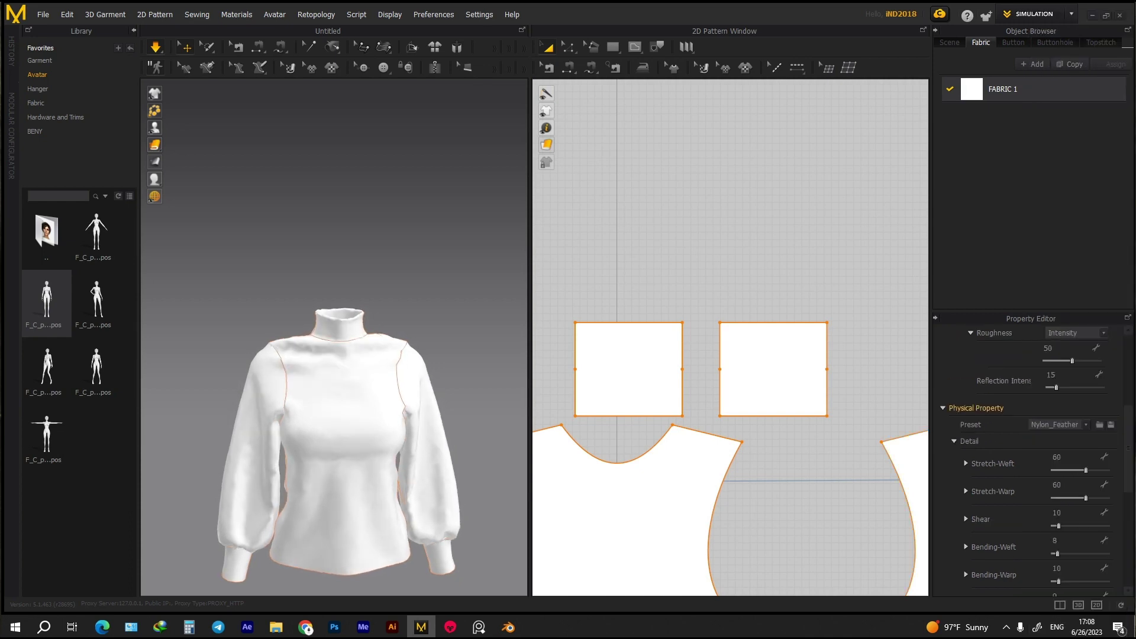
{"action": "left_click", "coordinate": [1059, 425]}
{"action": "left_click", "coordinate": [1065, 484]}
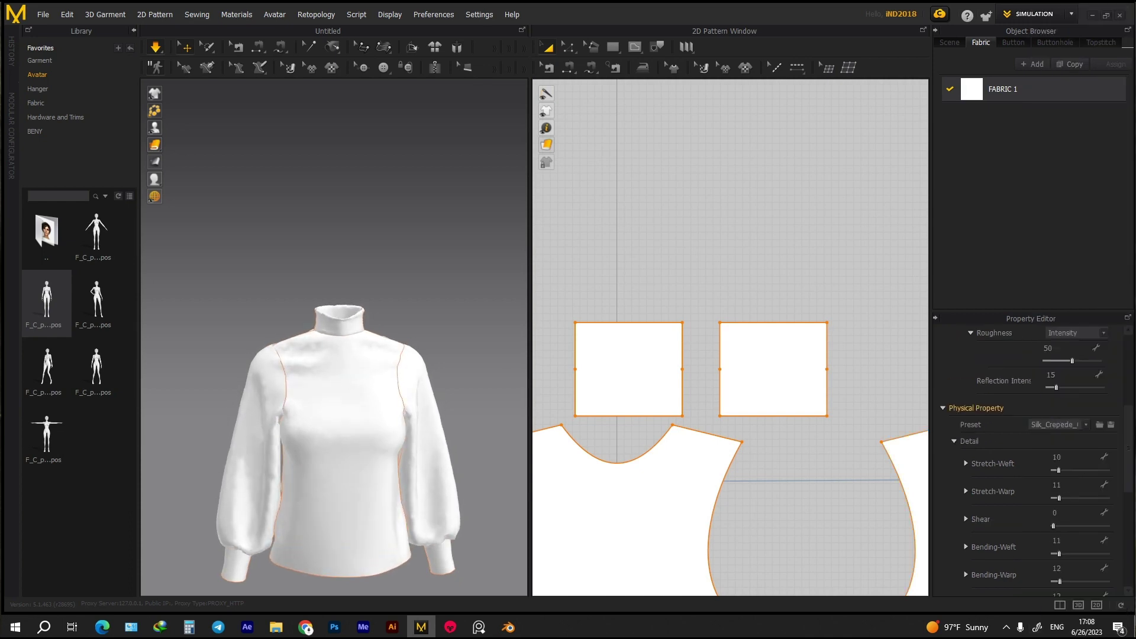
- Raise the middle of the front neckline curve to a line length of about 16.93 cm and simulate the garment
{"action": "right_click_drag", "start_coordinate": [332, 355], "coordinate": [473, 361]}
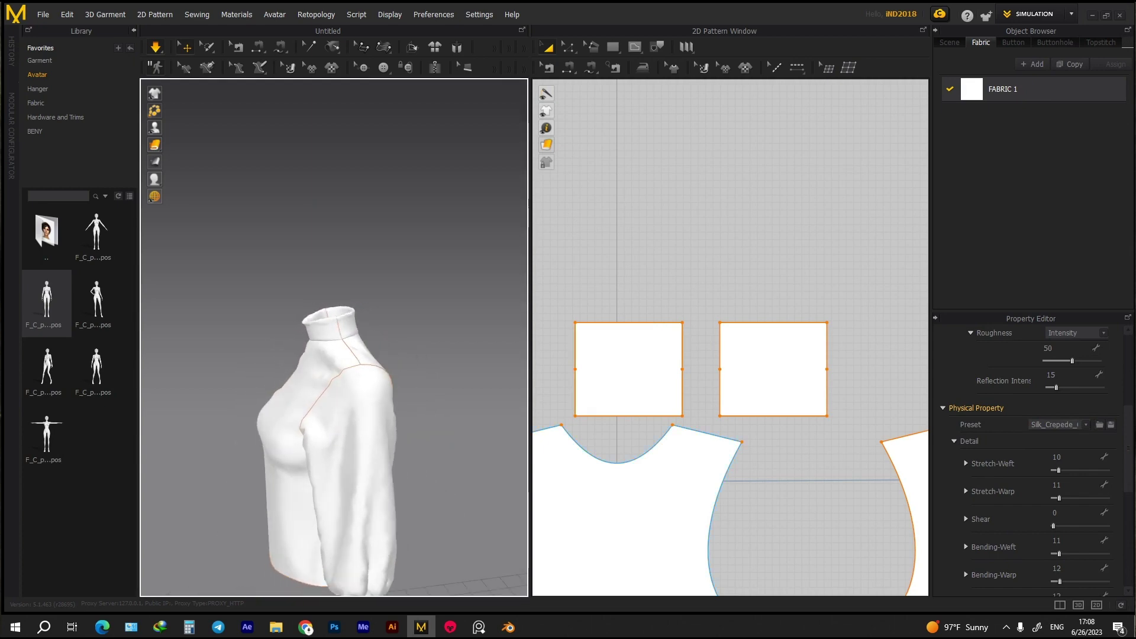
{"action": "right_click_drag", "start_coordinate": [650, 414], "coordinate": [736, 268]}
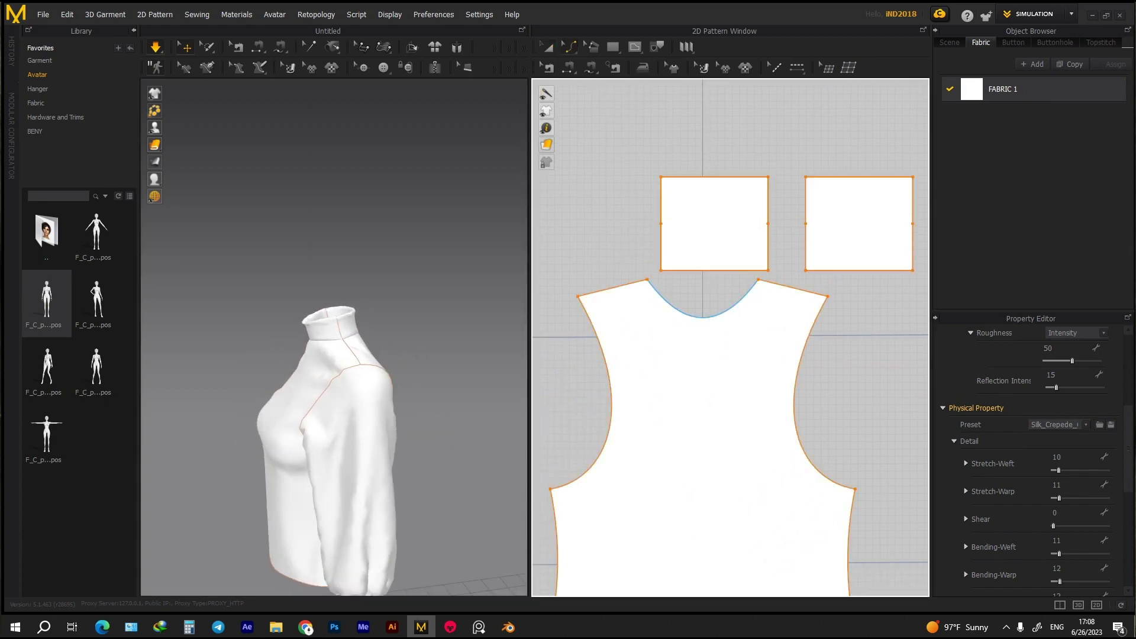
{"action": "left_click", "coordinate": [703, 316]}
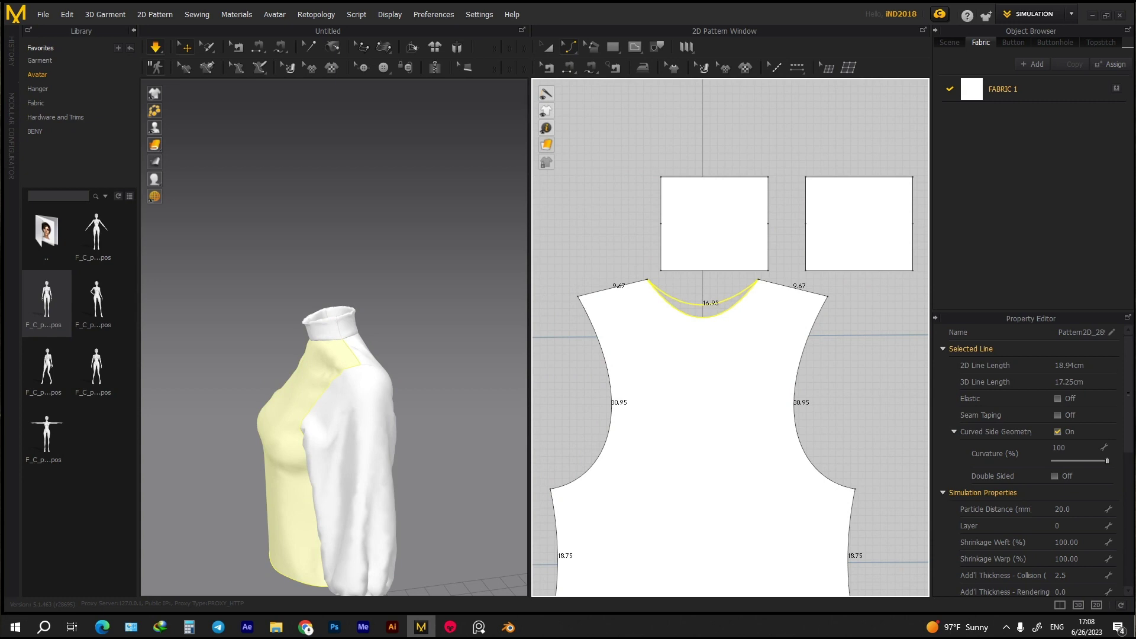
{"action": "key", "text": "ctrl+z"}
{"action": "key", "text": "2"}
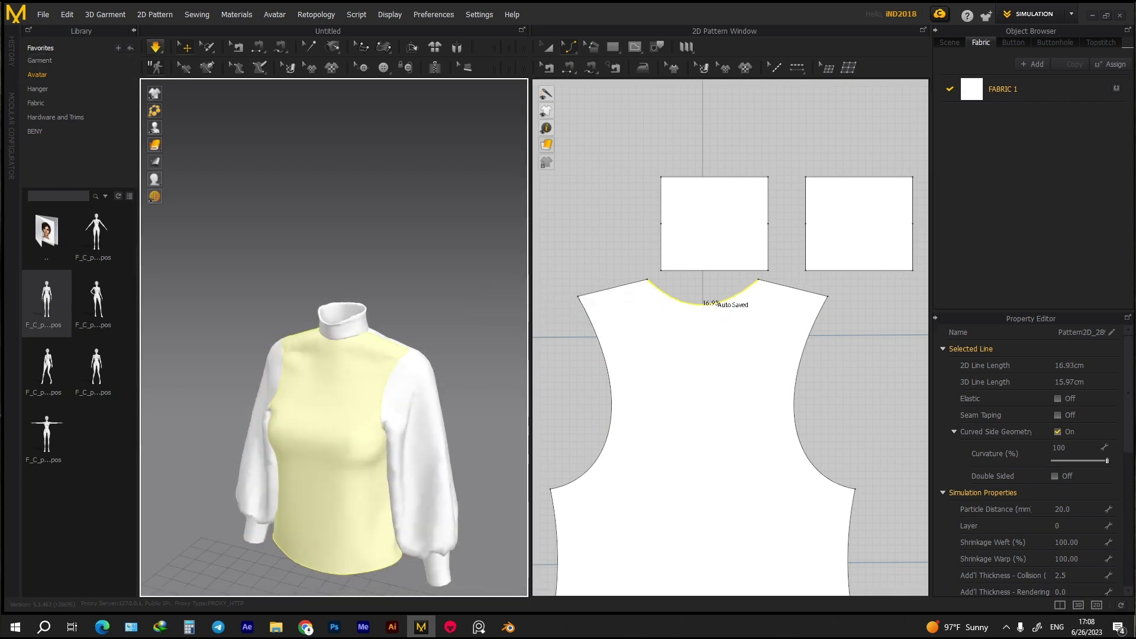
{"action": "scroll", "coordinate": [342, 322], "scroll_direction": "up", "scroll_amount": 10}
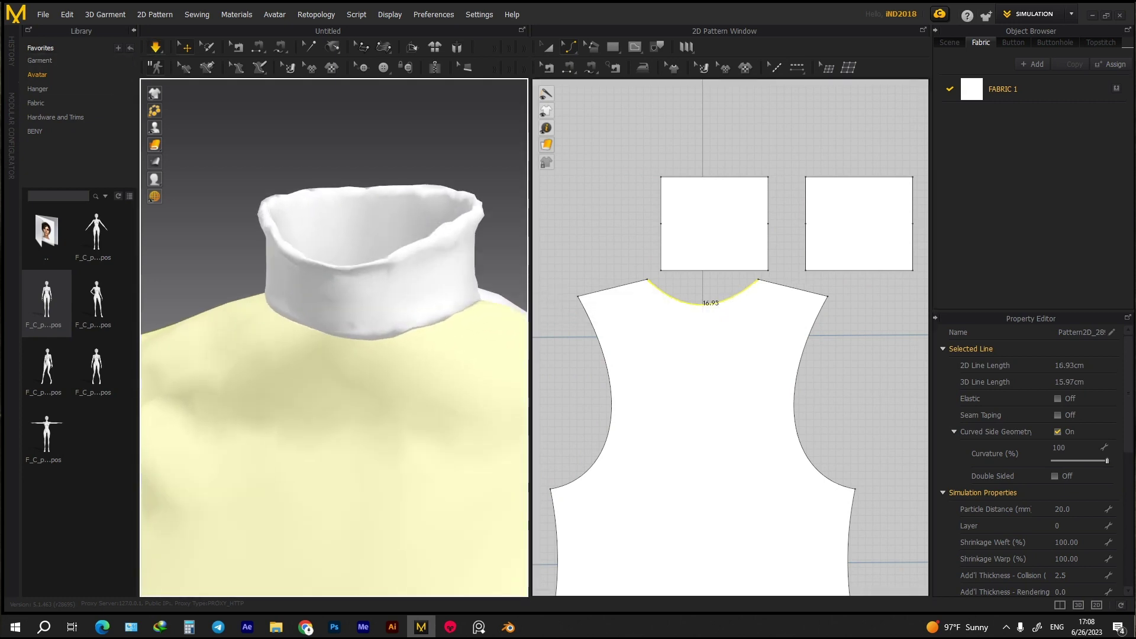
{"action": "right_click_drag", "start_coordinate": [342, 322], "coordinate": [402, 328]}
- Draw a V-shaped internal line on the front body from the neckline to one armhole and back, with segments about 11.20 and 13.17 cm
{"action": "left_click", "coordinate": [708, 331]}
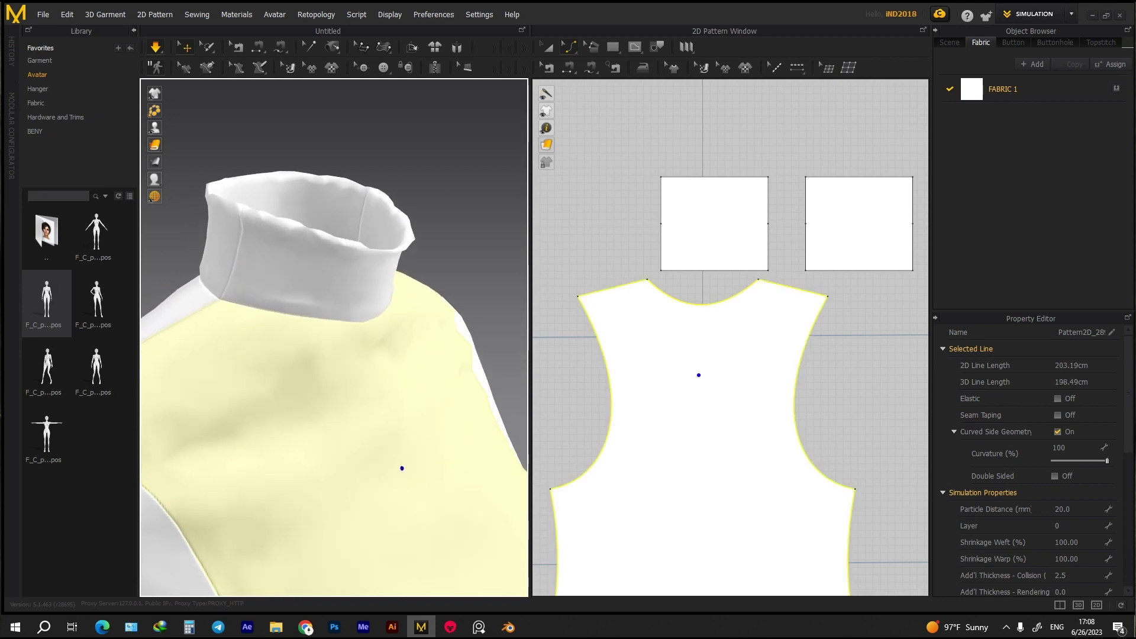
{"action": "key", "text": "2"}
{"action": "middle_click_drag", "start_coordinate": [405, 467], "coordinate": [431, 355]}
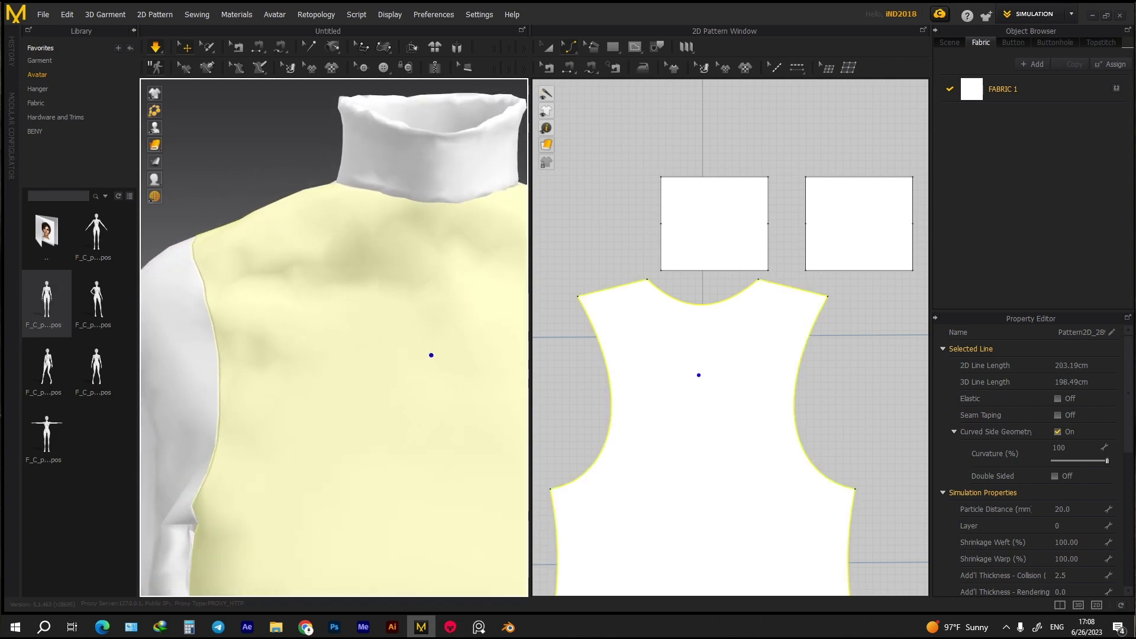
{"action": "middle_click_drag", "start_coordinate": [699, 375], "coordinate": [714, 372]}
{"action": "key", "text": "v"}
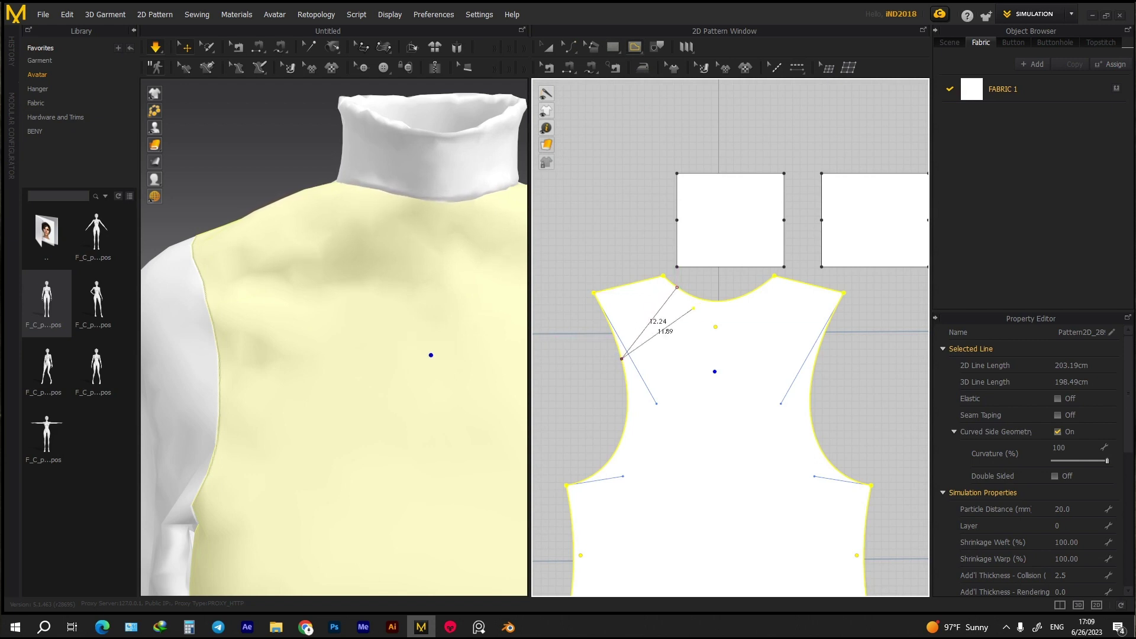
{"action": "key", "text": "a"}
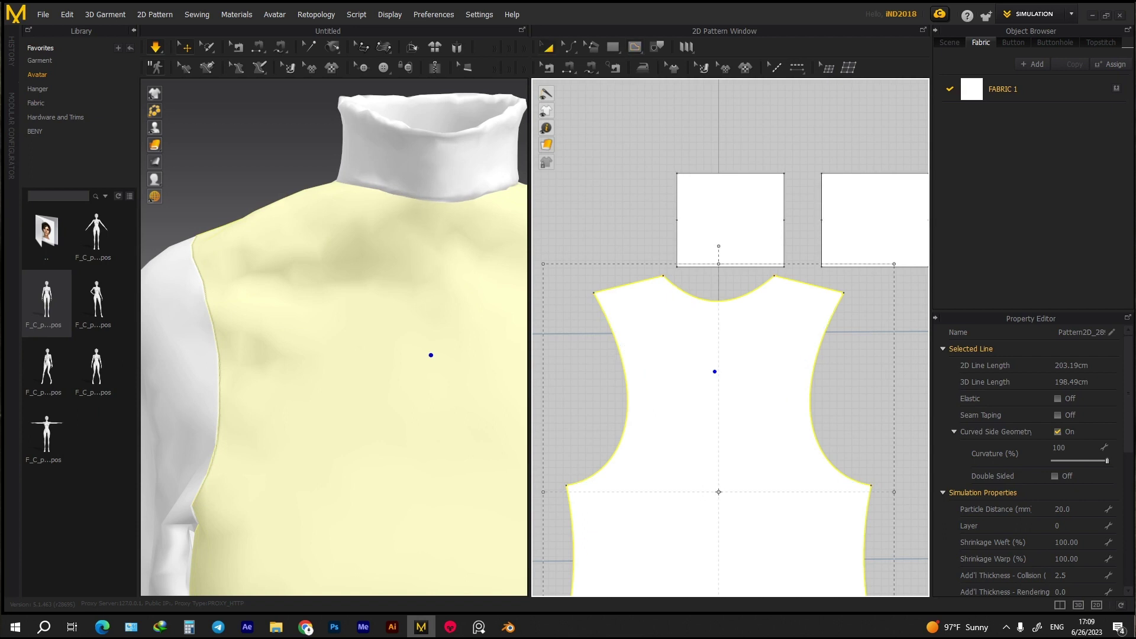
{"action": "key", "text": "v"}
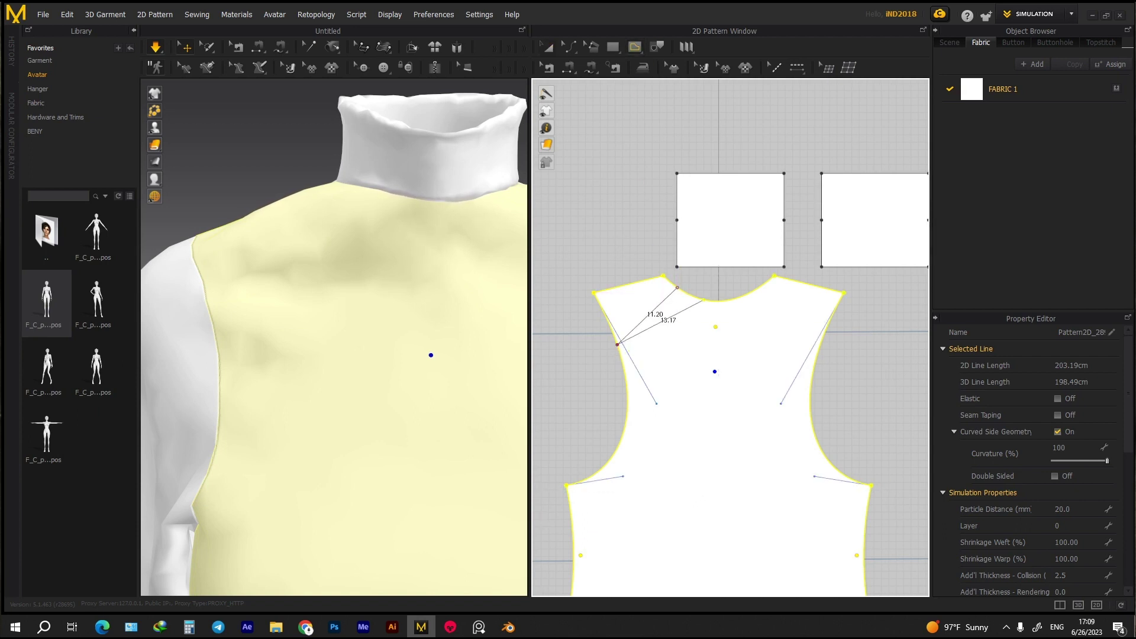
{"action": "left_click", "coordinate": [704, 300]}
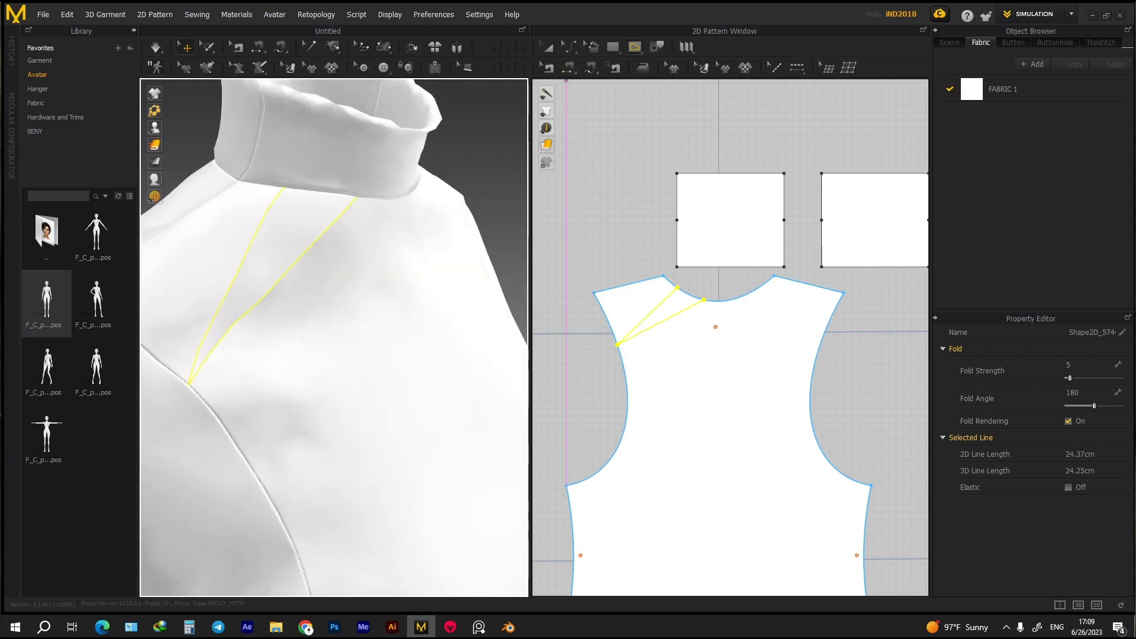
- Copy the V-shaped internal line and paste it mirrored on the opposite shoulder of the front body
{"action": "key", "text": "a"}
{"action": "key", "text": "ctrl+c"}
{"action": "key", "text": "ctrl+r"}
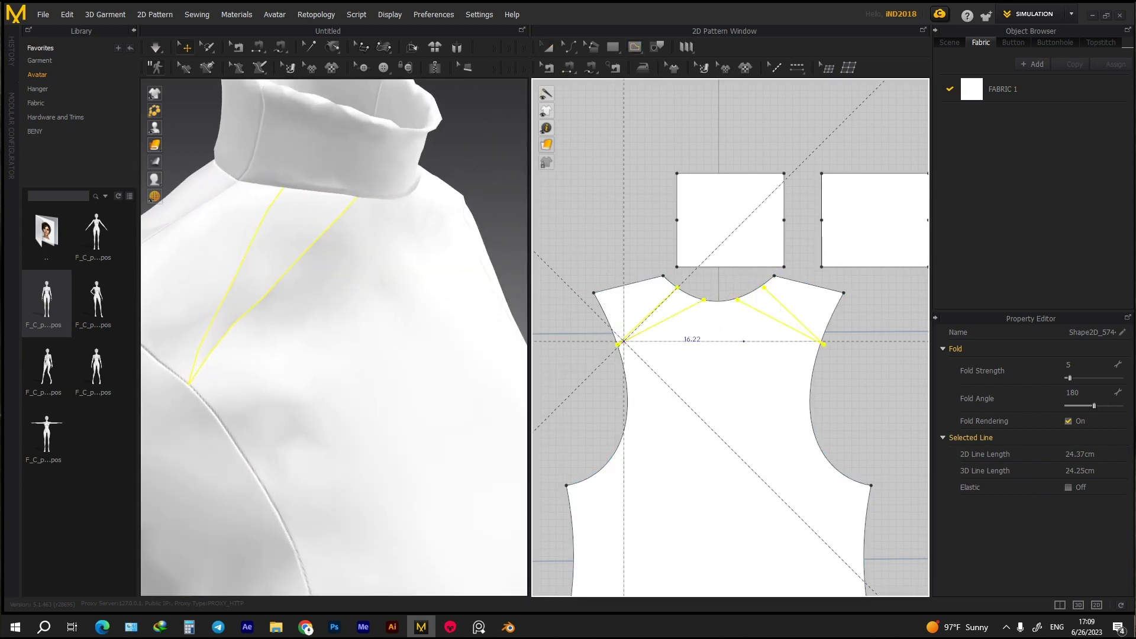
{"action": "left_click", "coordinate": [728, 221]}
- Shift the mirrored internal line so its corner meets the armhole edge, and simulate the garment
{"action": "key", "text": "z"}
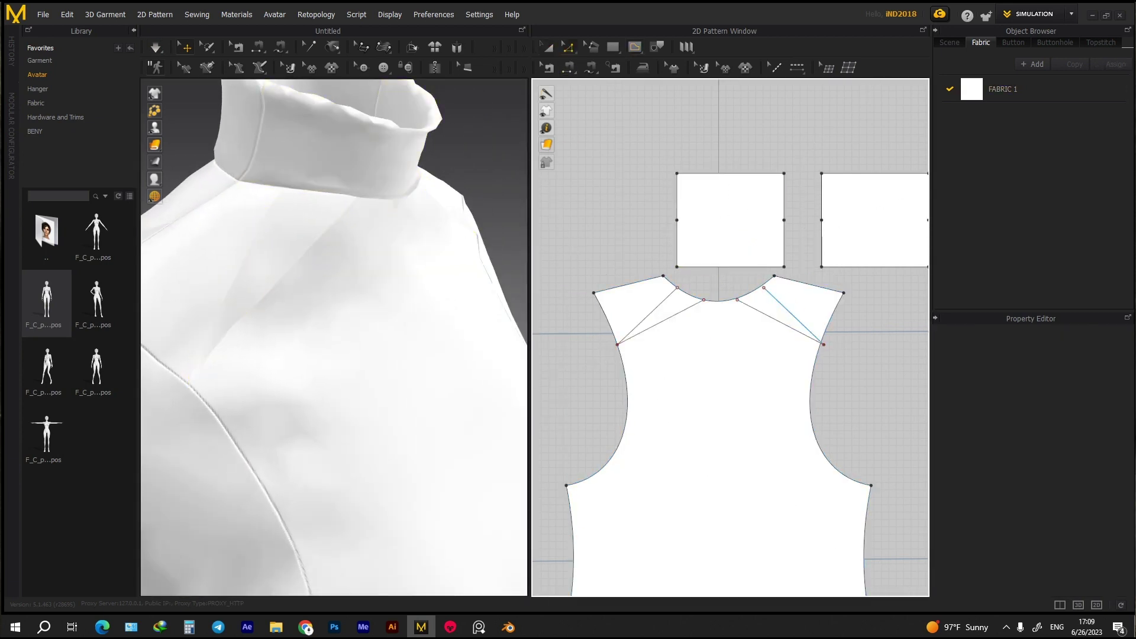
{"action": "left_click", "coordinate": [781, 309]}
{"action": "left_click", "coordinate": [739, 303]}
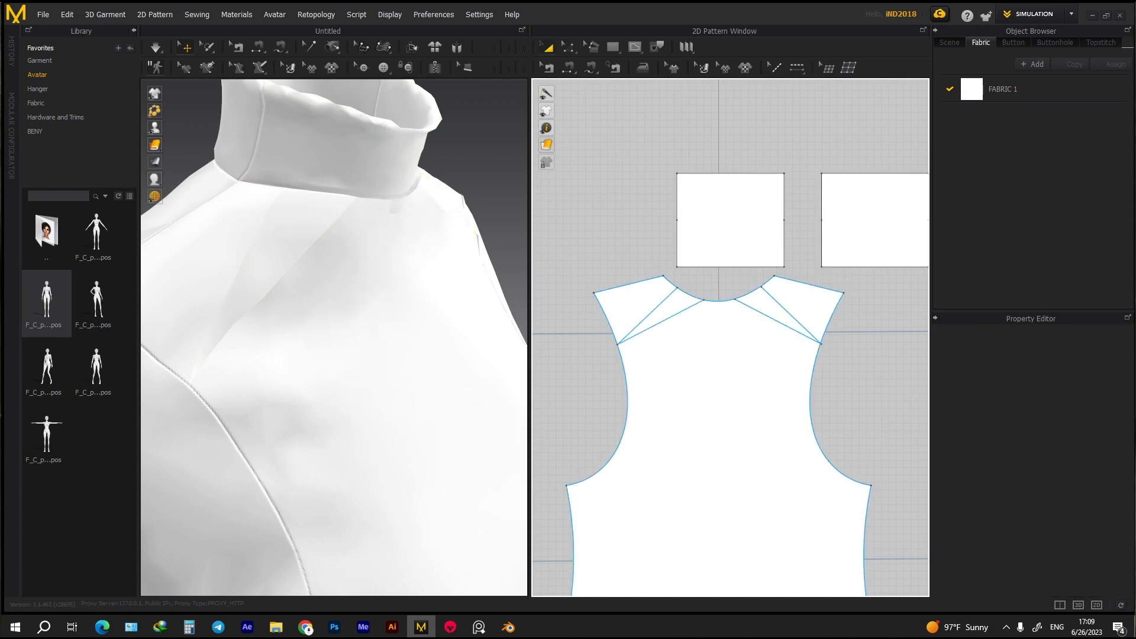
{"action": "scroll", "coordinate": [831, 318], "scroll_direction": "up", "scroll_amount": 3}
{"action": "scroll", "coordinate": [832, 318], "scroll_direction": "up", "scroll_amount": 4}
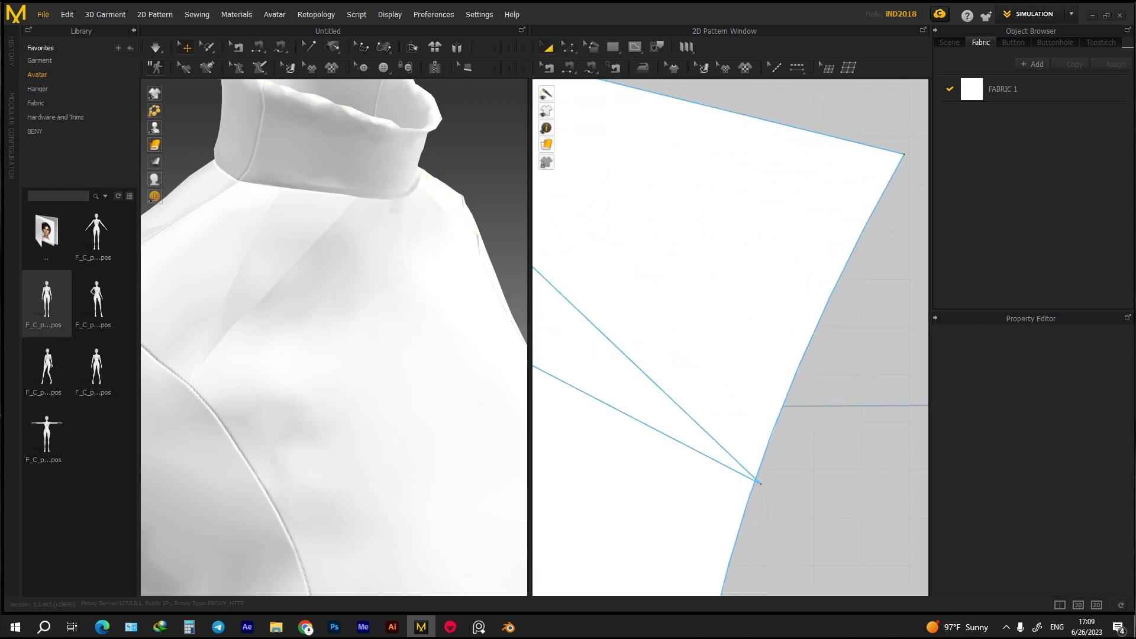
{"action": "left_click", "coordinate": [759, 481]}
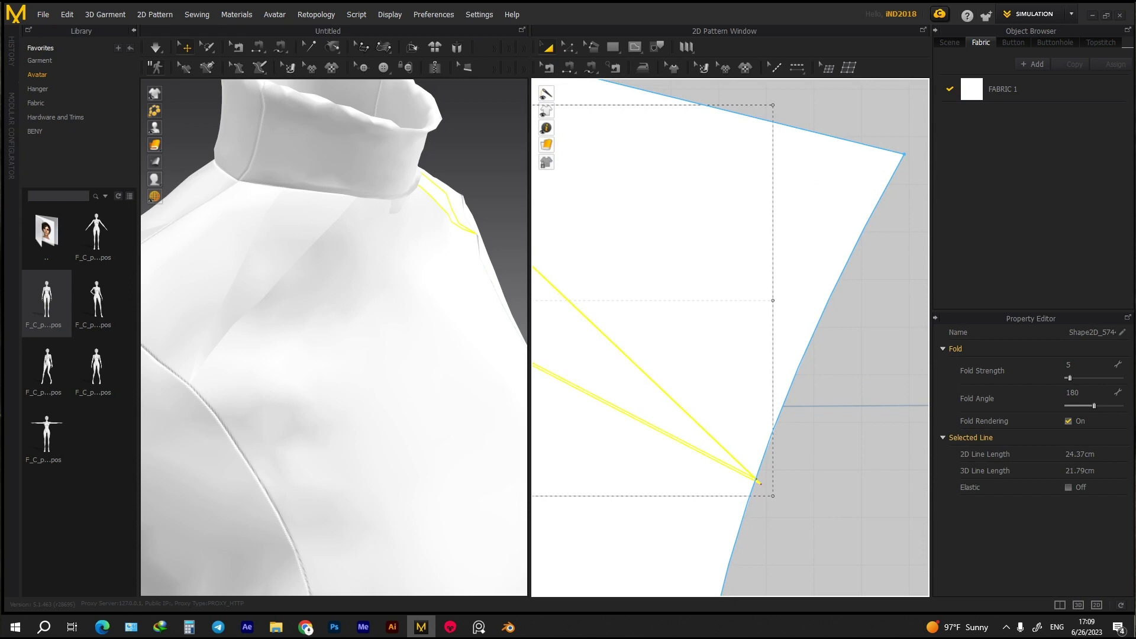
{"action": "key", "text": "Escape"}
{"action": "scroll", "coordinate": [729, 325], "scroll_direction": "down", "scroll_amount": 6}
{"action": "scroll", "coordinate": [729, 316], "scroll_direction": "up", "scroll_amount": 2}
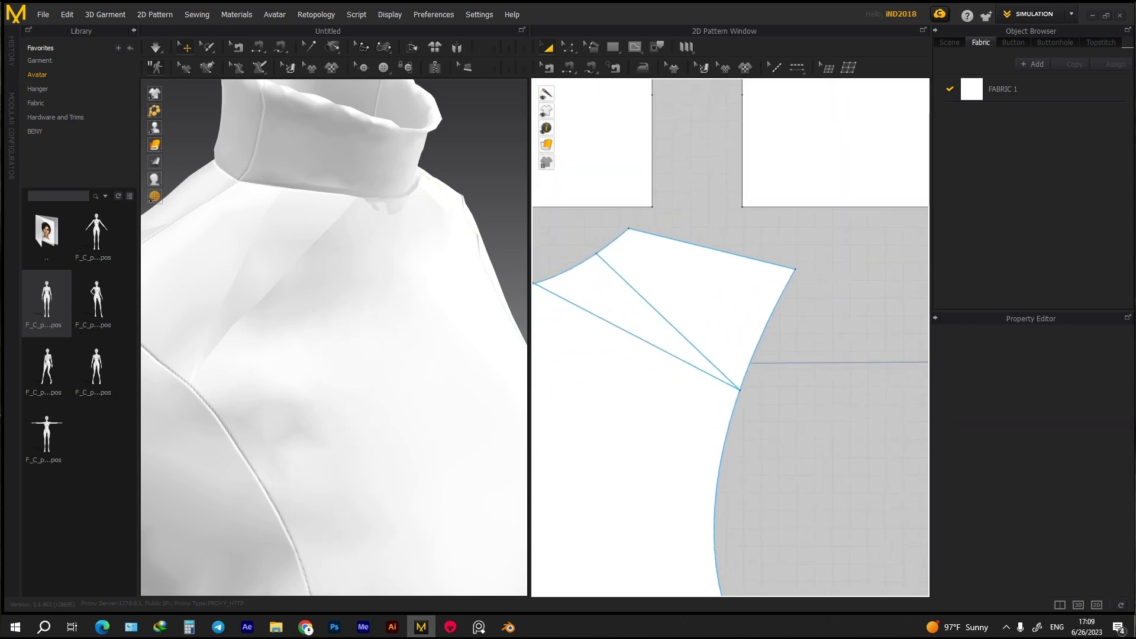
{"action": "key", "text": "0"}
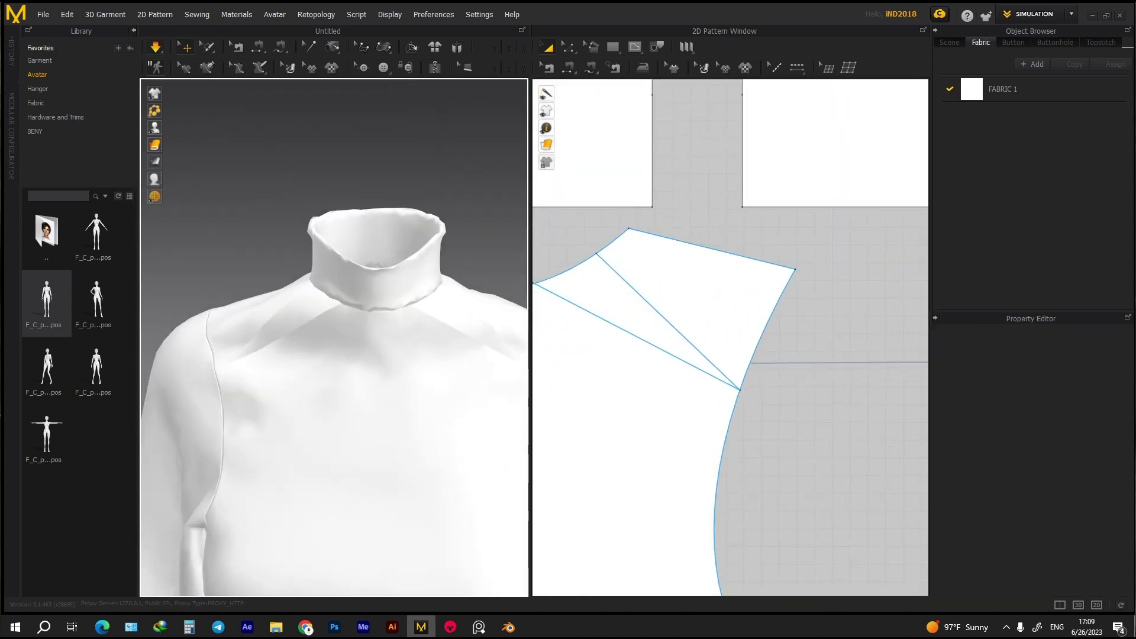
- Move the mirrored line's inner end point onto the front neckline curve
{"action": "right_click_drag", "start_coordinate": [651, 325], "coordinate": [803, 358]}
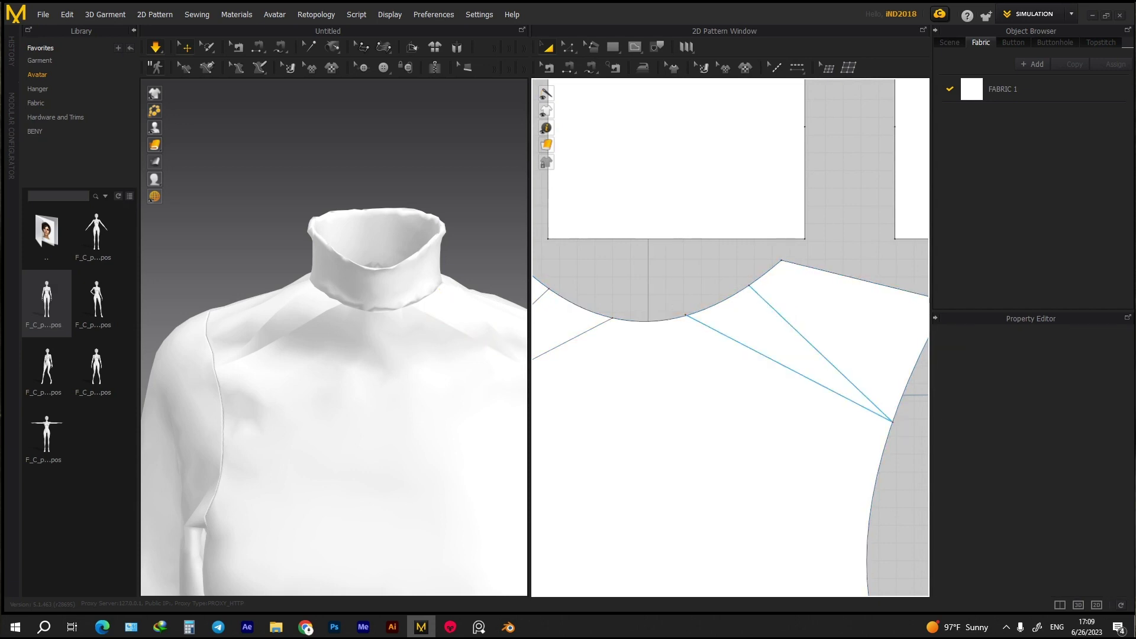
{"action": "scroll", "coordinate": [719, 322], "scroll_direction": "down", "scroll_amount": 3}
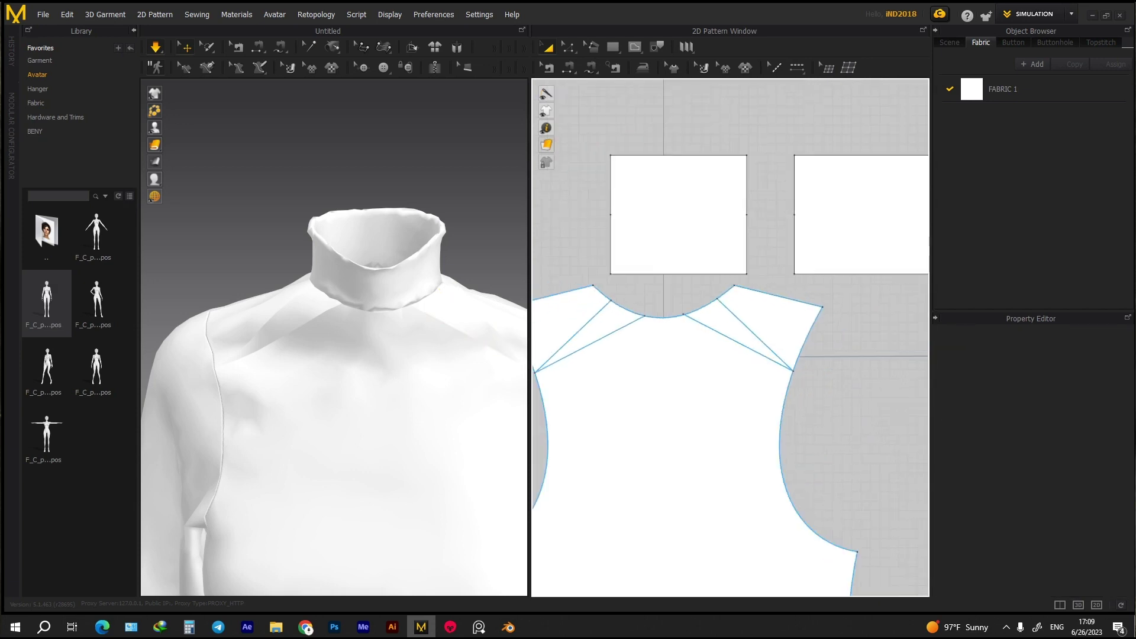
{"action": "scroll", "coordinate": [718, 322], "scroll_direction": "up", "scroll_amount": 8}
{"action": "left_click", "coordinate": [719, 323]}
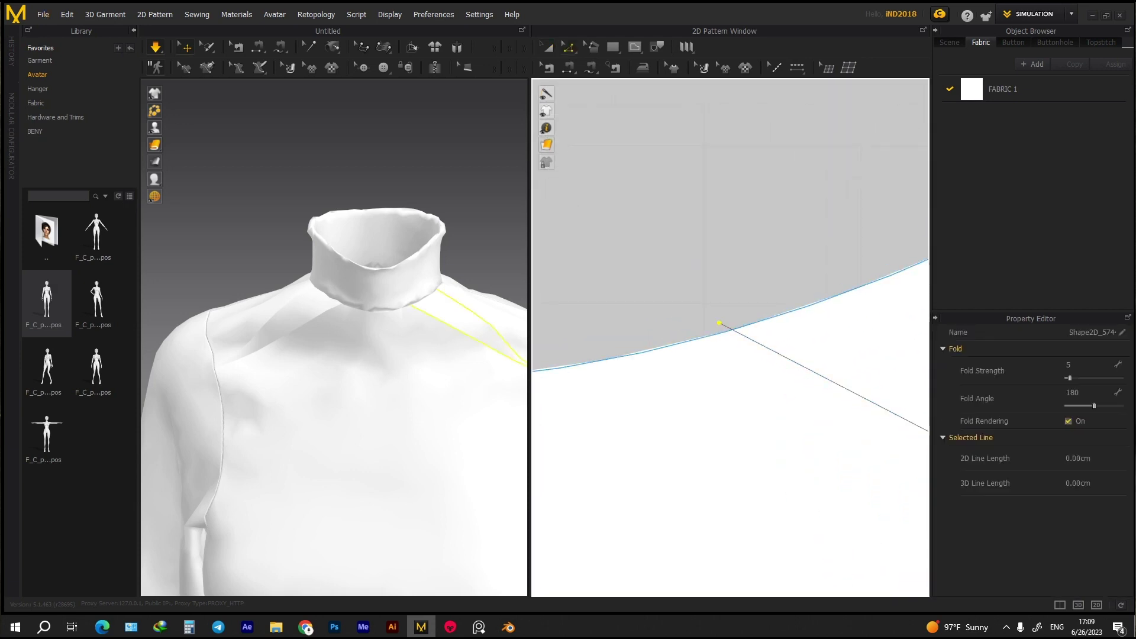
{"action": "key", "text": "Escape"}
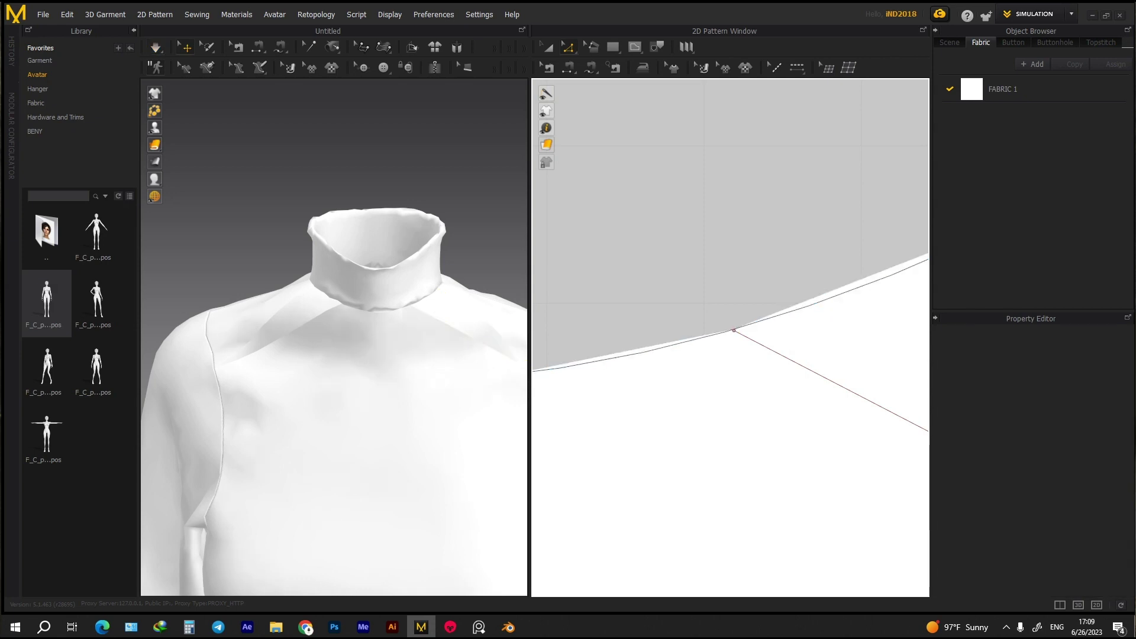
{"action": "scroll", "coordinate": [718, 322], "scroll_direction": "up", "scroll_amount": 1}
{"action": "scroll", "coordinate": [718, 323], "scroll_direction": "down", "scroll_amount": 4}
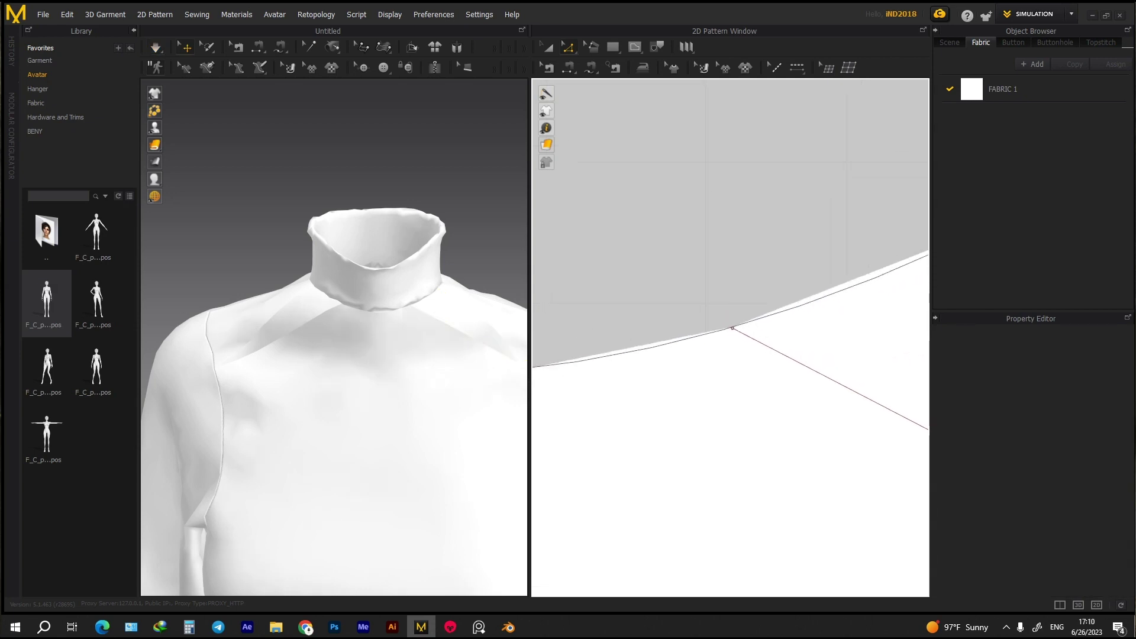
{"action": "scroll", "coordinate": [719, 323], "scroll_direction": "up", "scroll_amount": 3}
{"action": "scroll", "coordinate": [718, 322], "scroll_direction": "down", "scroll_amount": 2}
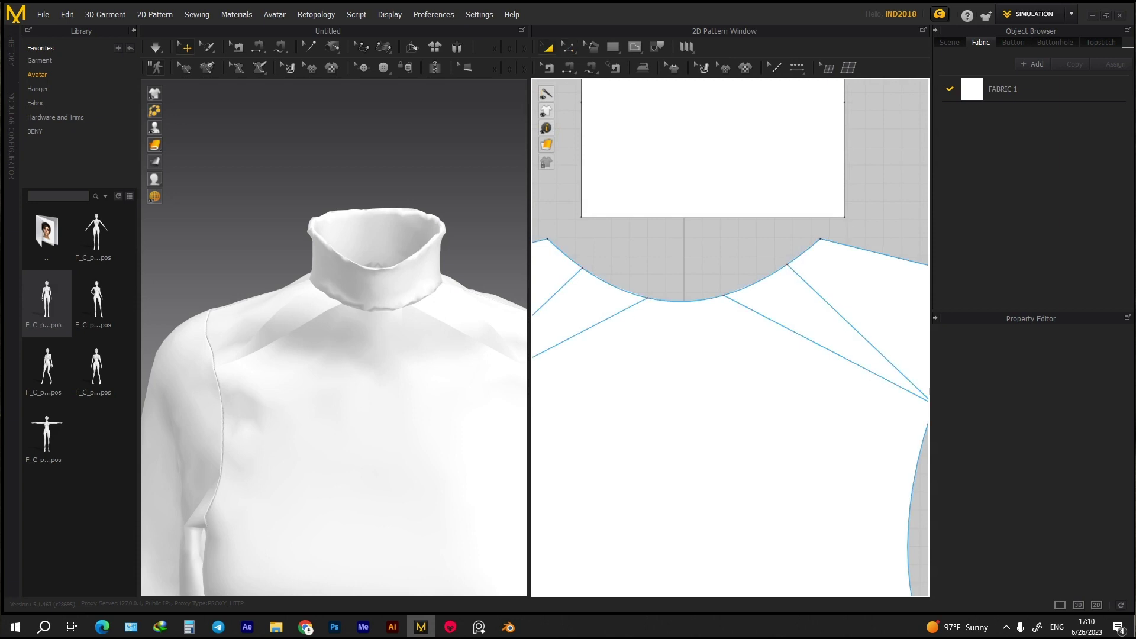
- Select both V-shaped internal lines and cut and sew the front body along them
{"action": "left_click", "coordinate": [828, 351]}
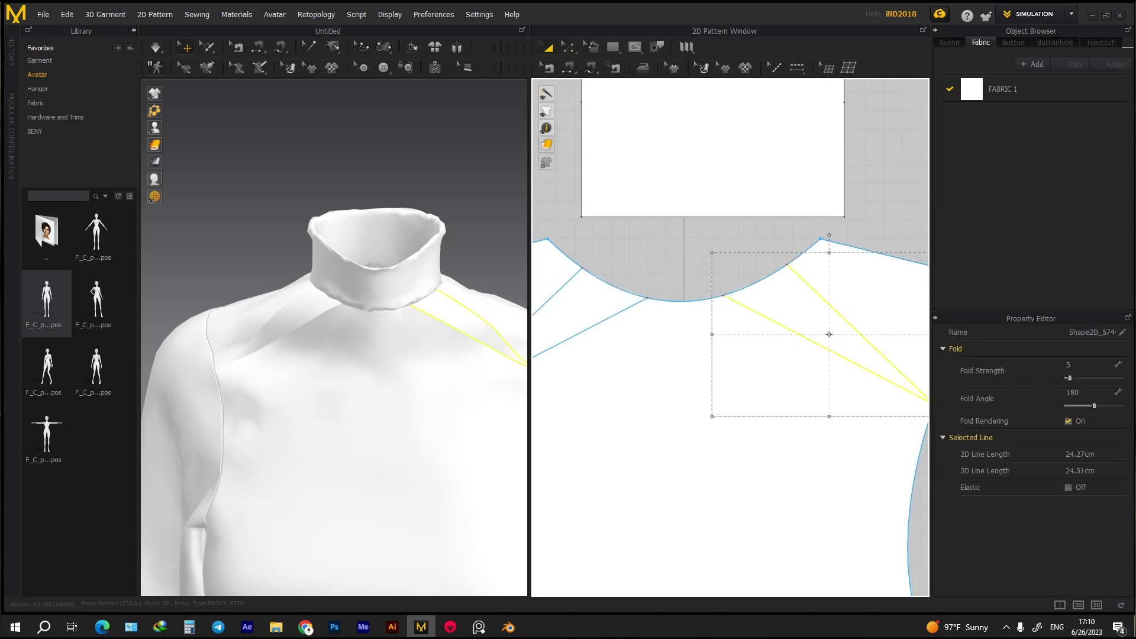
{"action": "left_click", "coordinate": [591, 327], "text": "shift"}
{"action": "right_click", "coordinate": [625, 391]}
{"action": "left_click", "coordinate": [655, 187]}
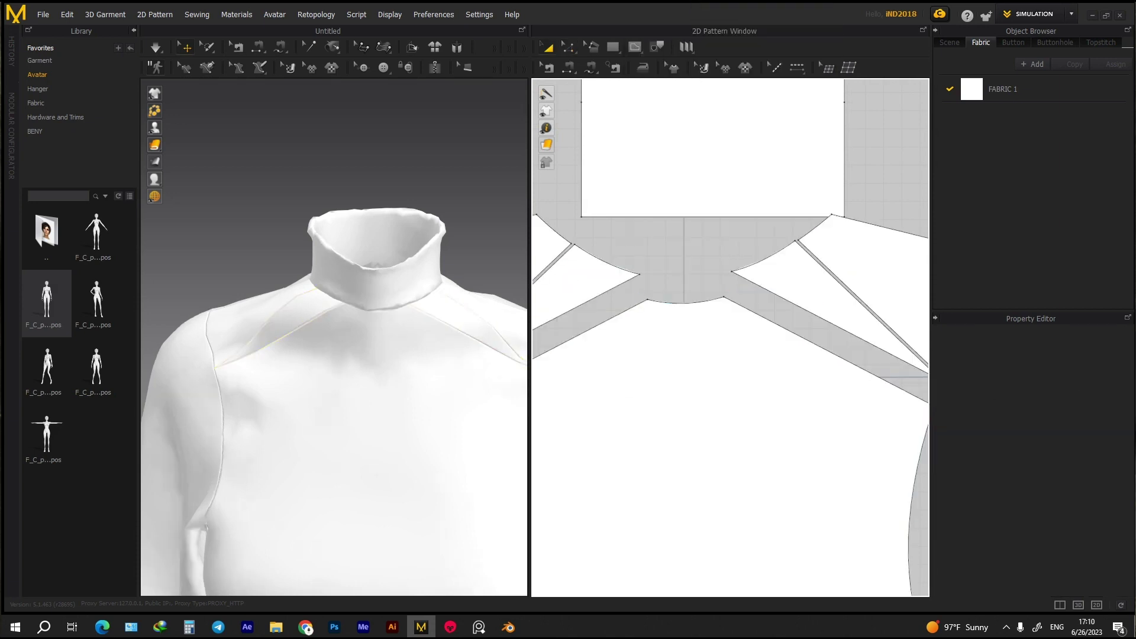
{"action": "scroll", "coordinate": [730, 337], "scroll_direction": "up", "scroll_amount": 2}
{"action": "scroll", "coordinate": [731, 337], "scroll_direction": "down", "scroll_amount": 2}
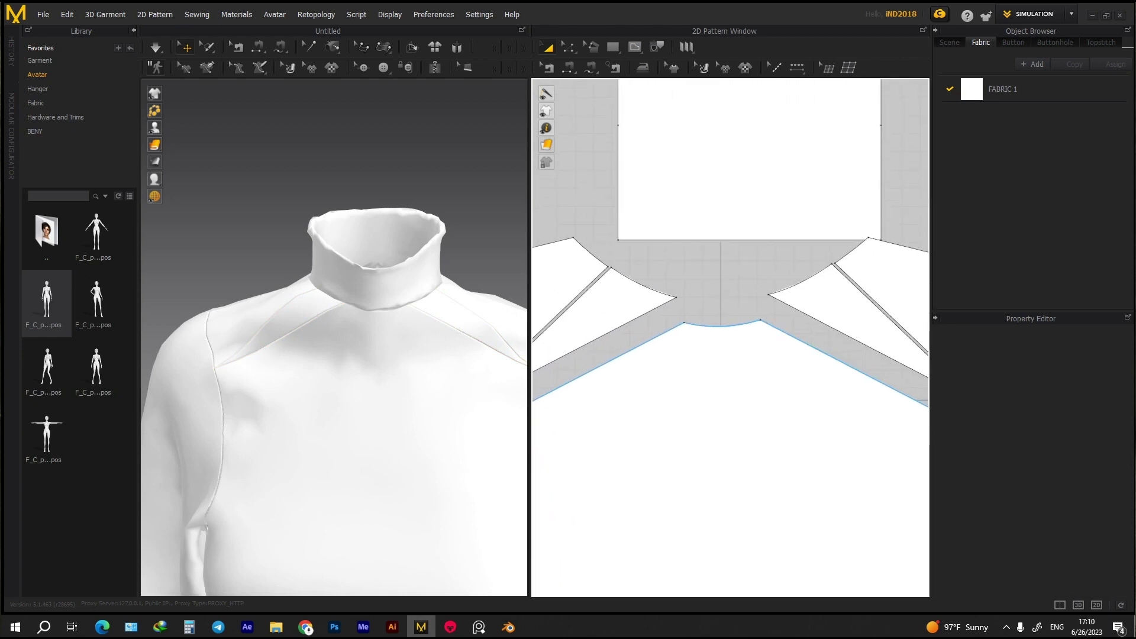
- Delete the two triangular pieces between the shoulder pieces and the front body
{"action": "left_click", "coordinate": [321, 286]}
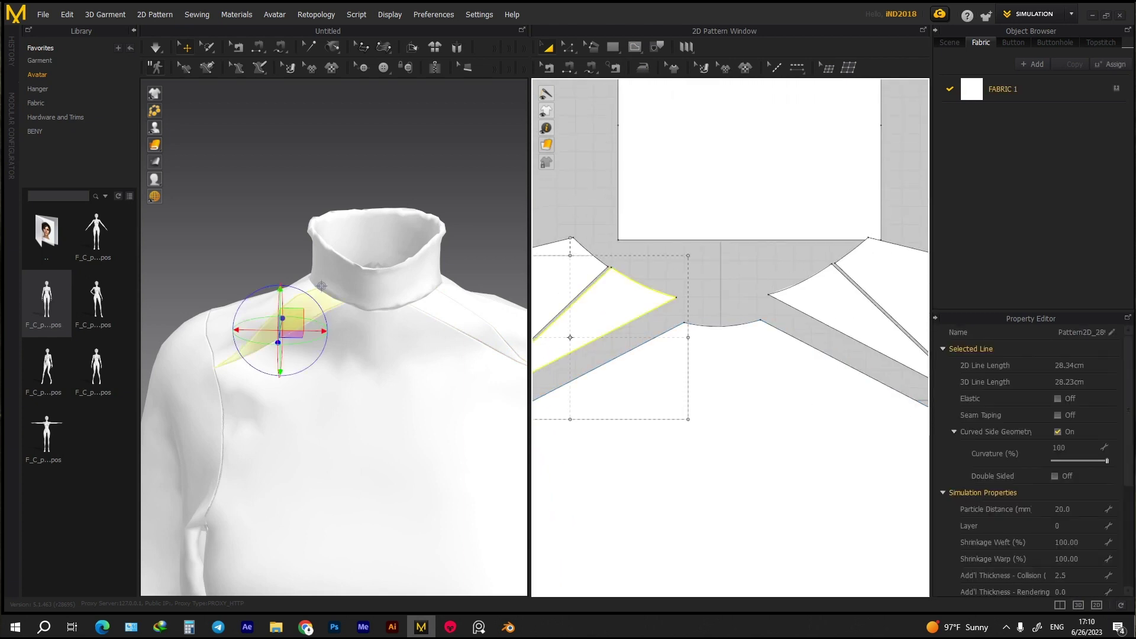
{"action": "key", "text": "Delete"}
{"action": "key", "text": "Delete"}
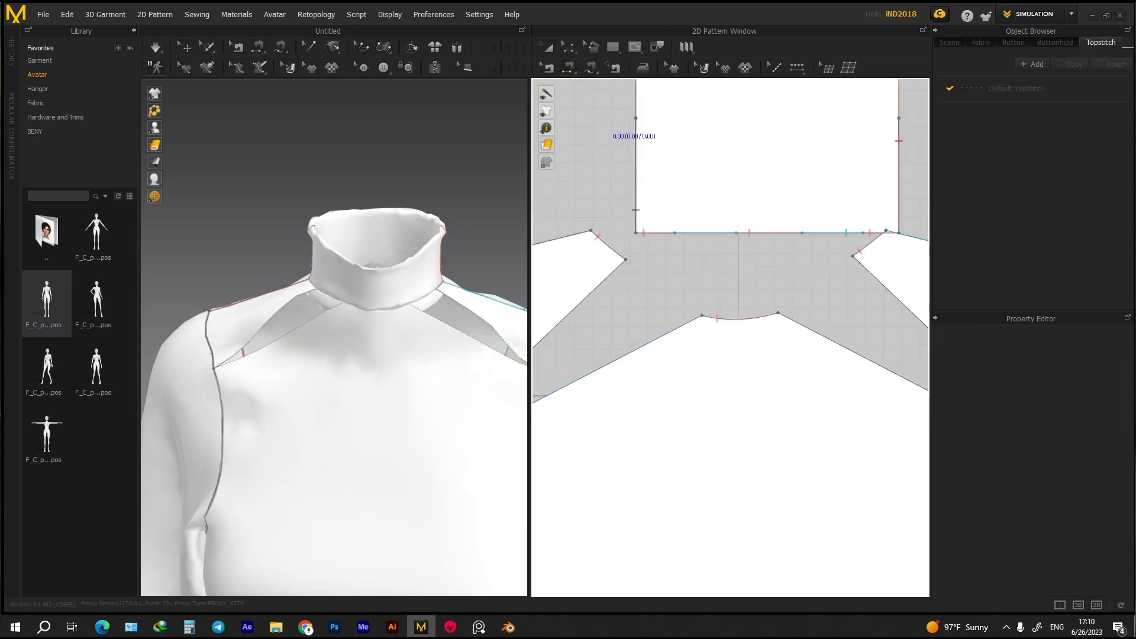
- Sew the slanted edges of both shoulder pieces to the front body's matching edges and simulate the garment
{"action": "left_click", "coordinate": [826, 352]}
{"action": "scroll", "coordinate": [839, 317], "scroll_direction": "up", "scroll_amount": 2}
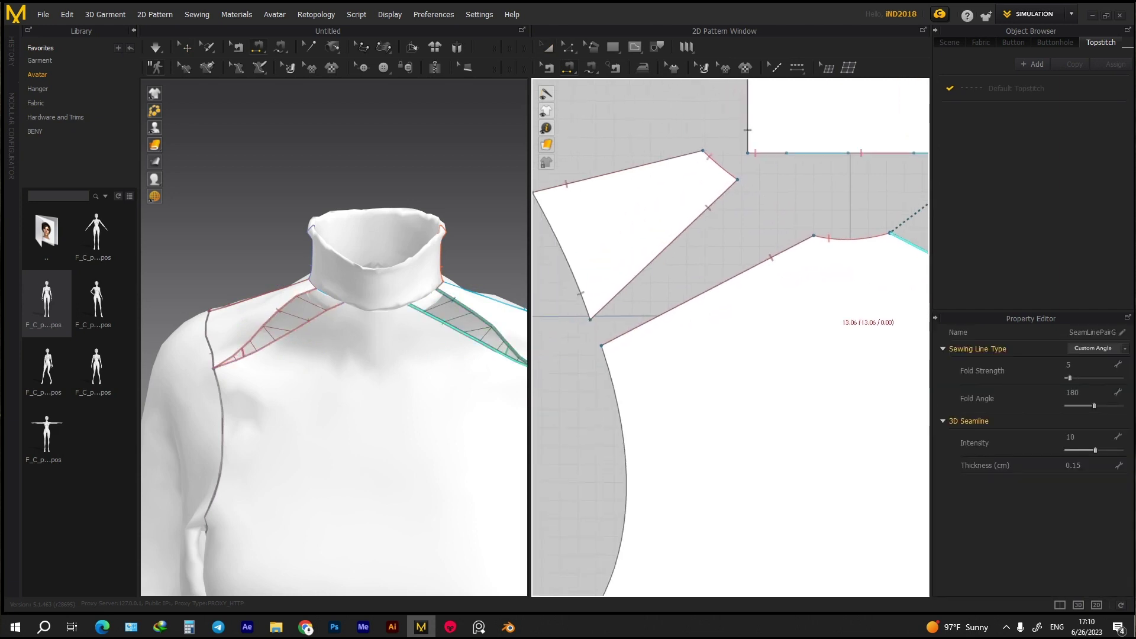
{"action": "key", "text": "space"}
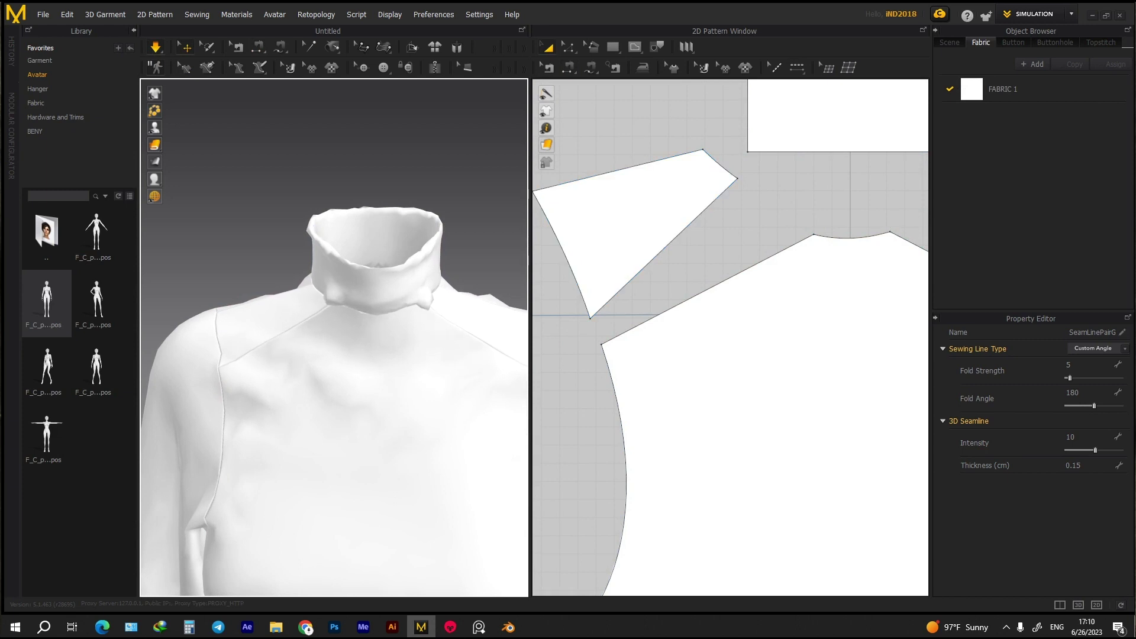
- Examine the seams joining the front collar piece to the front neckline and the shoulder pieces
{"action": "right_click_drag", "start_coordinate": [730, 296], "coordinate": [672, 398]}
{"action": "key", "text": "b"}
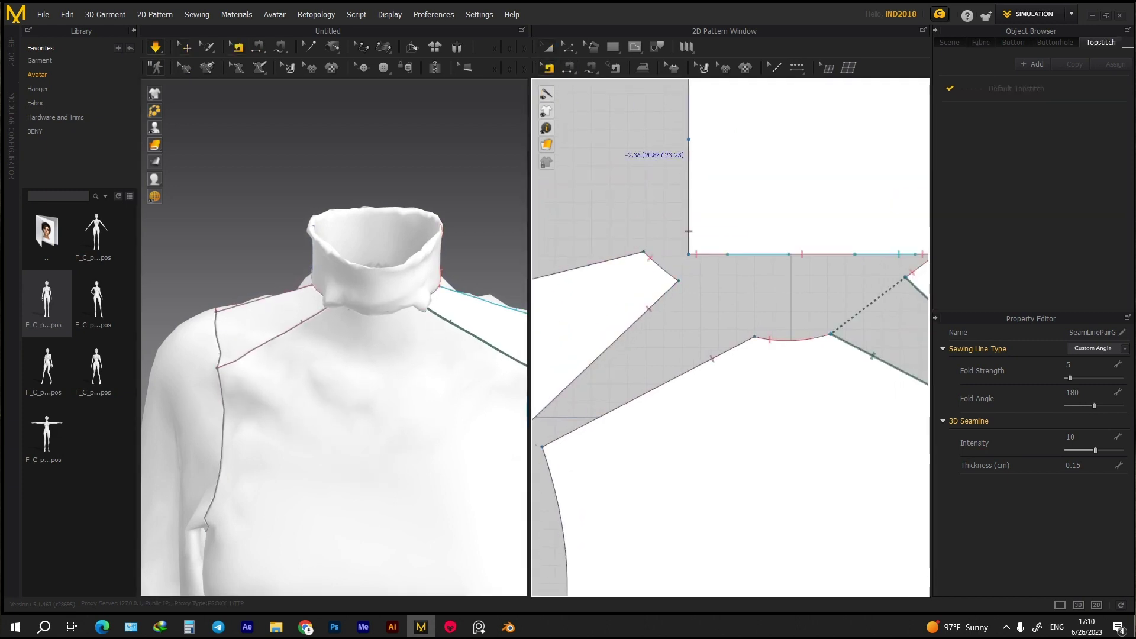
{"action": "right_click_drag", "start_coordinate": [332, 355], "coordinate": [367, 349]}
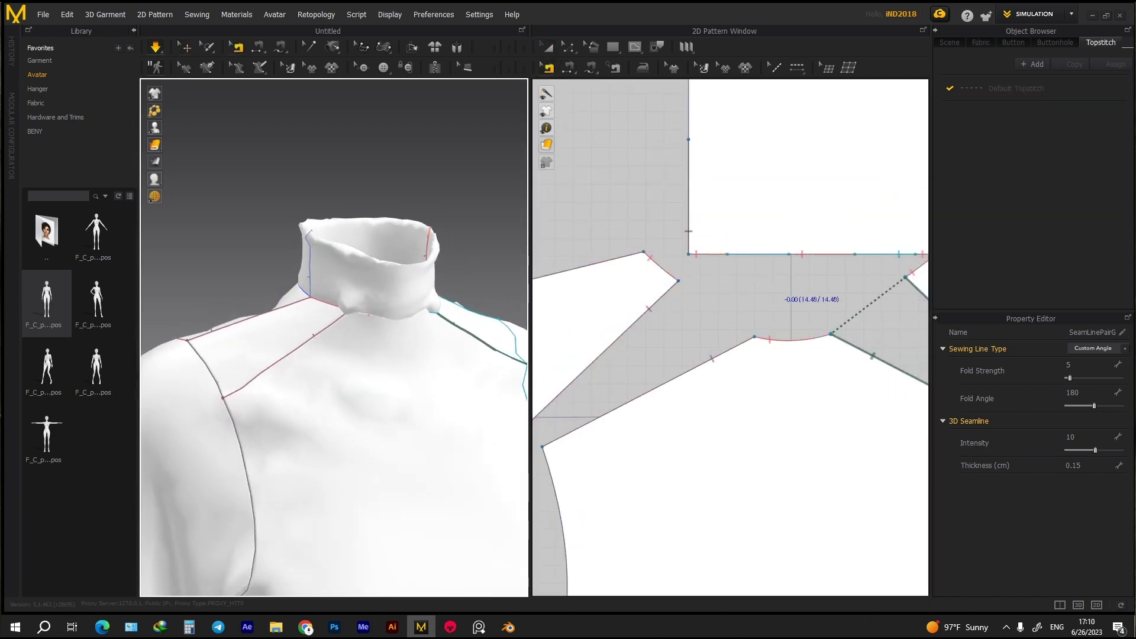
{"action": "right_click_drag", "start_coordinate": [730, 337], "coordinate": [747, 346]}
{"action": "key", "text": "a"}
{"action": "left_click", "coordinate": [848, 178]}
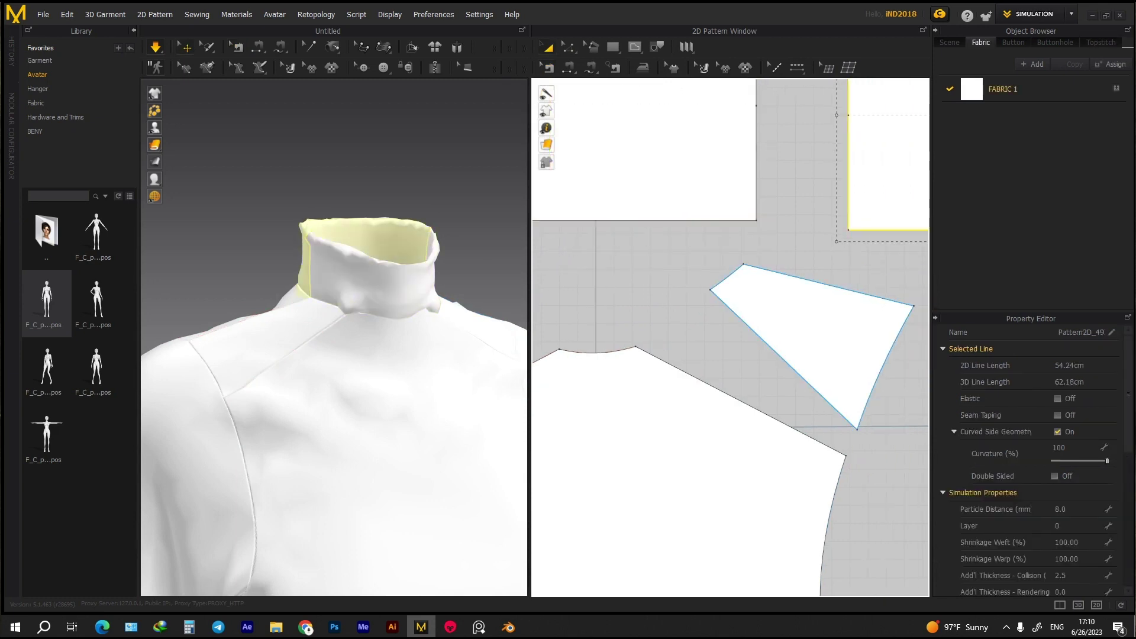
{"action": "right_click_drag", "start_coordinate": [615, 221], "coordinate": [675, 242]}
{"action": "key", "text": "b"}
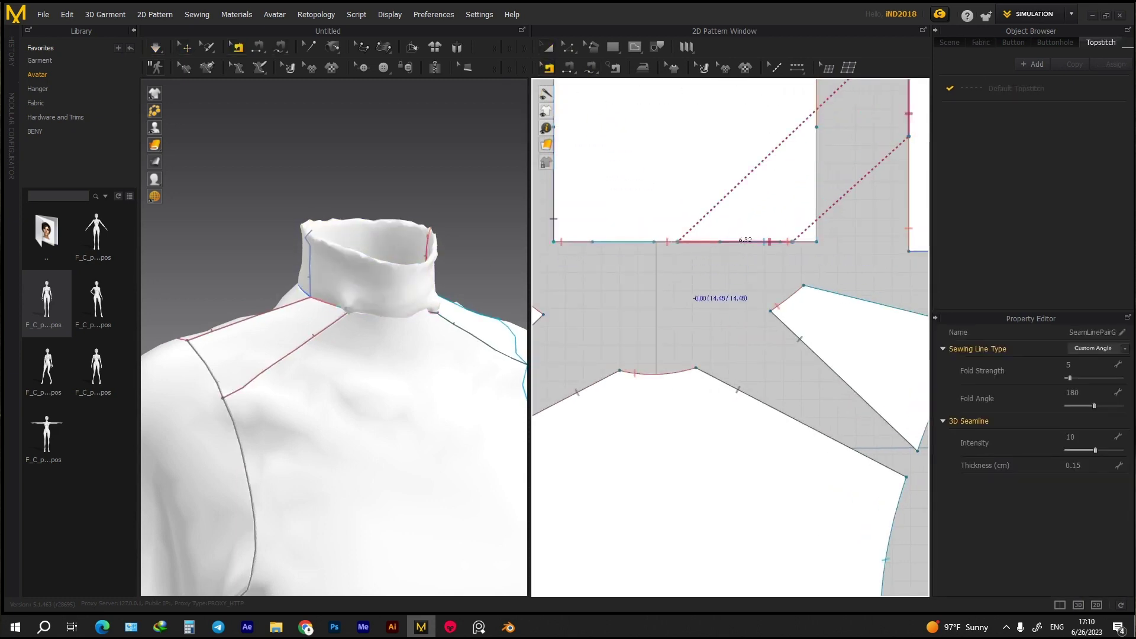
- Delete the duplicate seams along the front collar piece's lower edge and simulate the garment
{"action": "left_click", "coordinate": [592, 242]}
{"action": "left_click", "coordinate": [610, 268]}
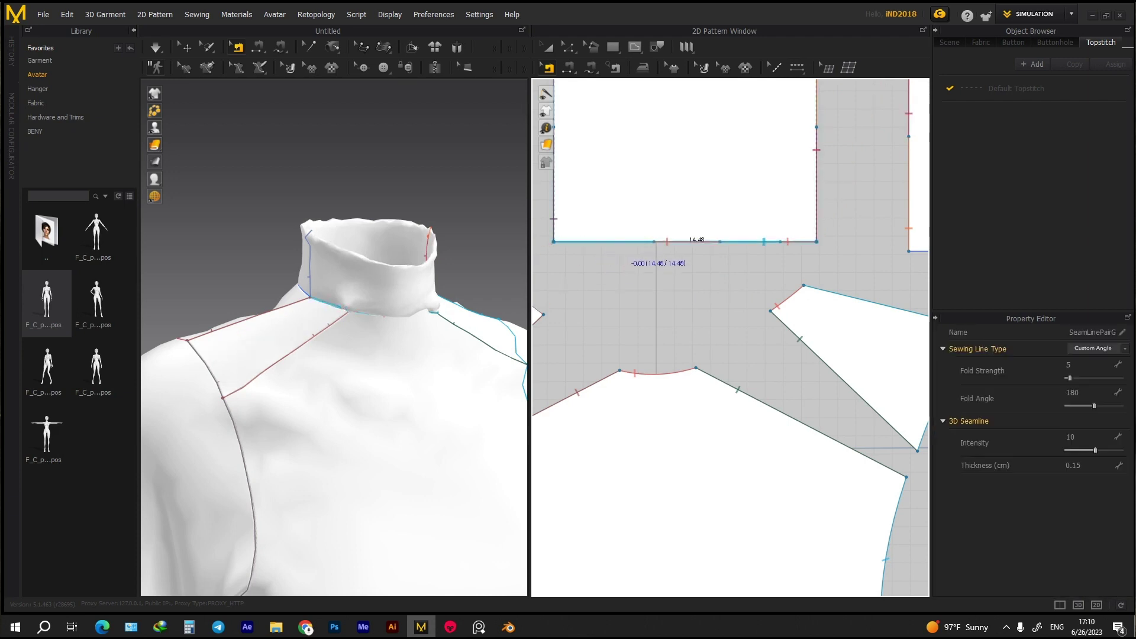
{"action": "right_click_drag", "start_coordinate": [657, 266], "coordinate": [719, 296]}
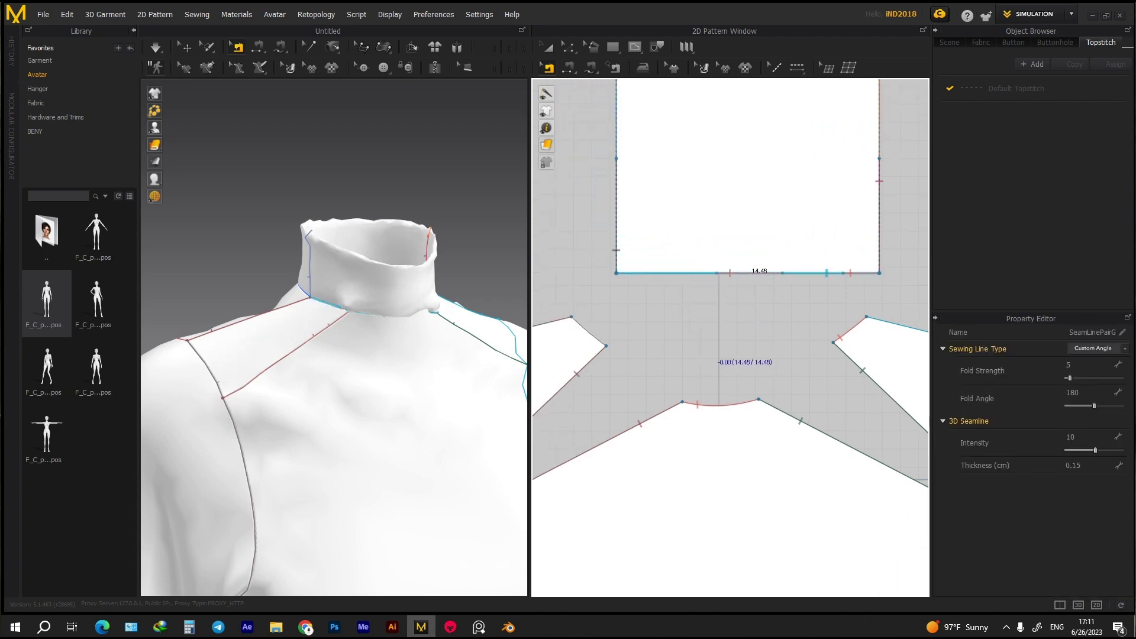
{"action": "left_click", "coordinate": [737, 283]}
{"action": "key", "text": "Escape"}
{"action": "key", "text": "Escape"}
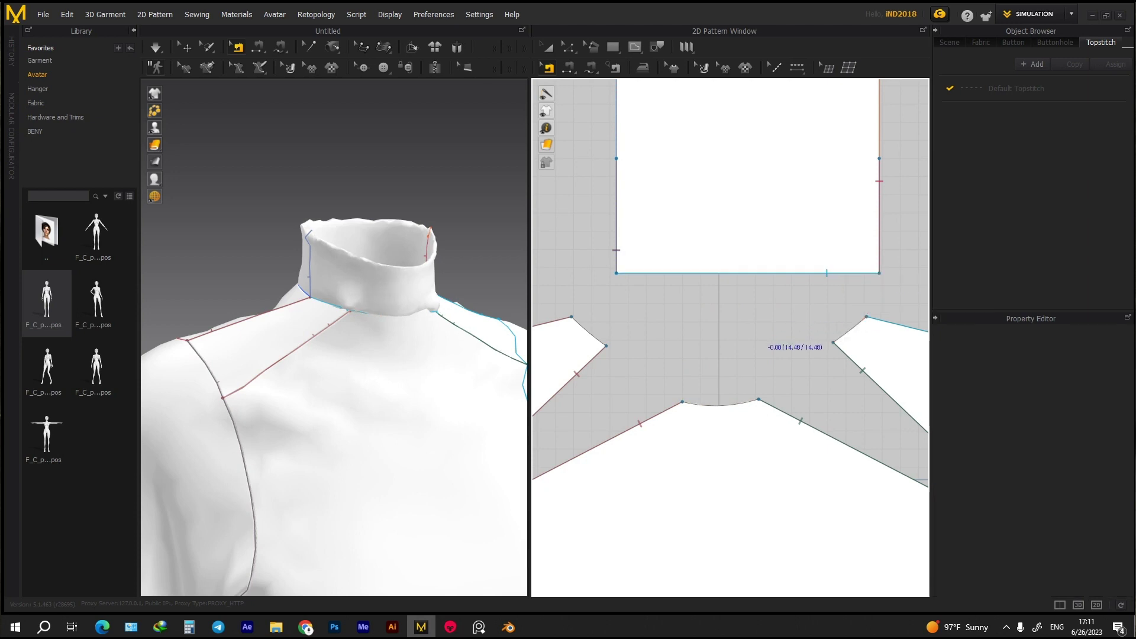
{"action": "right_click_drag", "start_coordinate": [718, 339], "coordinate": [721, 370]}
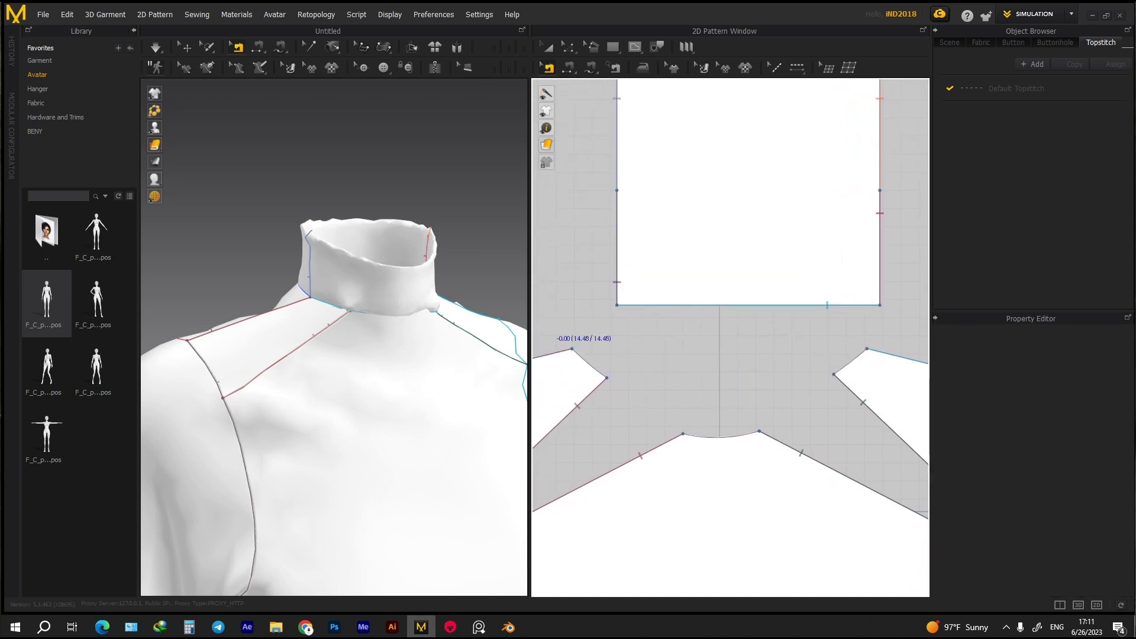
{"action": "key", "text": "space"}
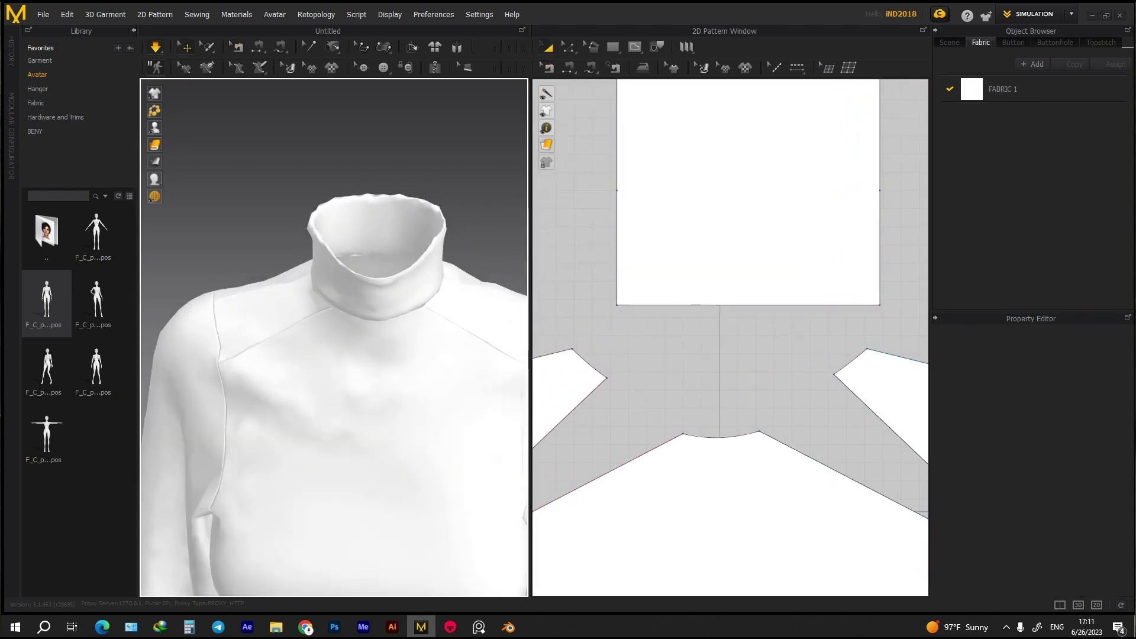
- Inspect the simulated garment from the front, from the collar down to the sleeves and cuffs
{"action": "left_click", "coordinate": [486, 319]}
{"action": "key", "text": "2"}
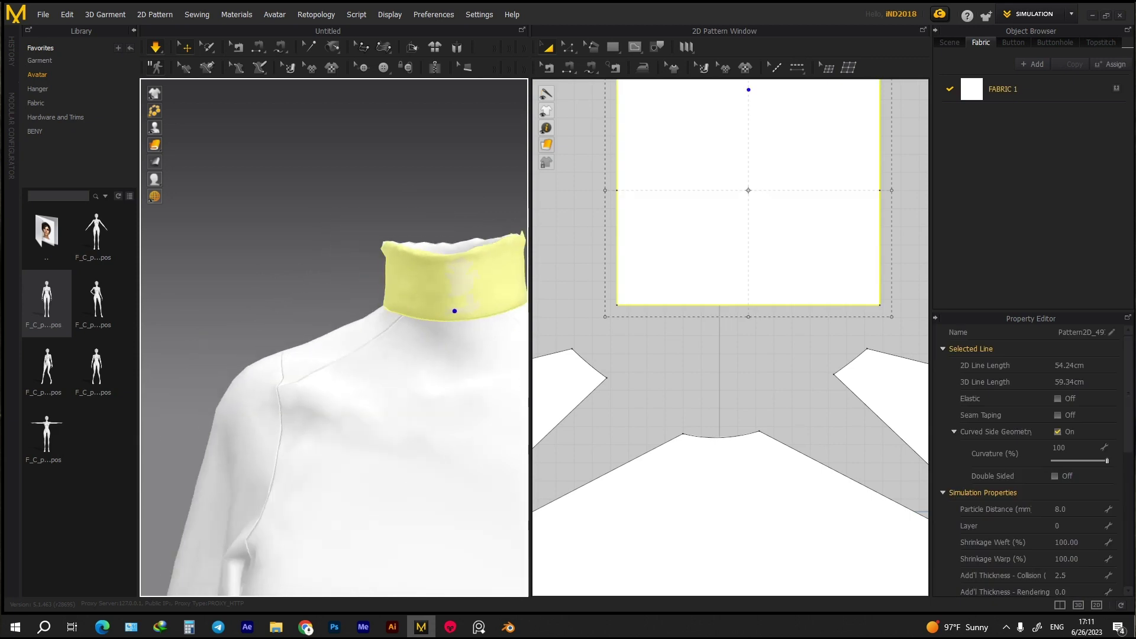
{"action": "key", "text": "Escape"}
{"action": "scroll", "coordinate": [334, 338], "scroll_direction": "up", "scroll_amount": 2}
{"action": "scroll", "coordinate": [334, 337], "scroll_direction": "down", "scroll_amount": 2}
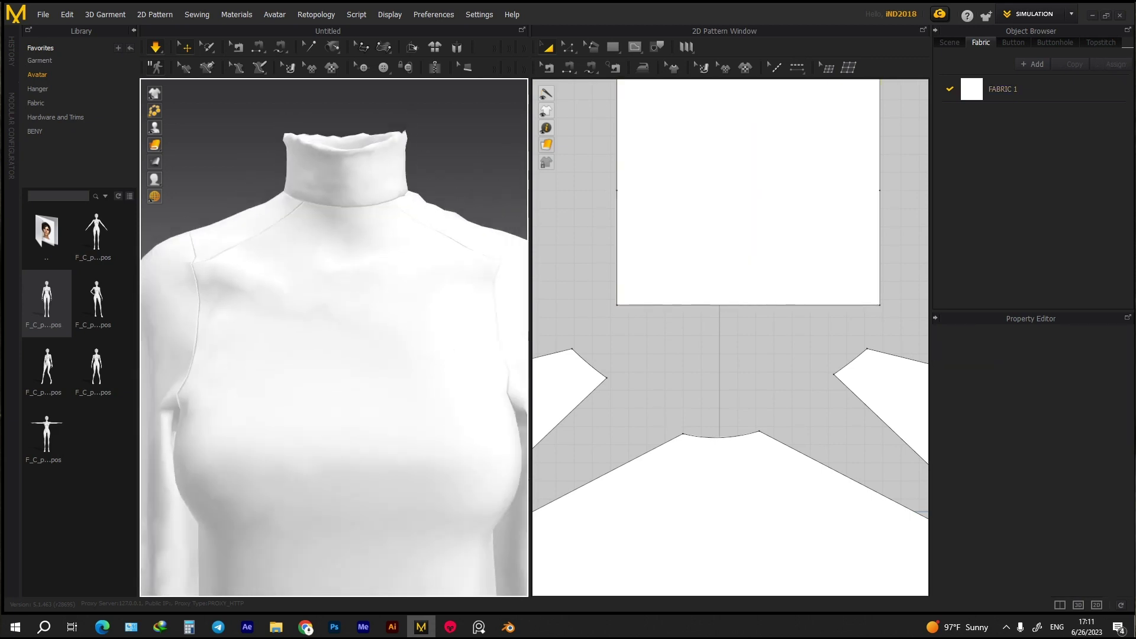
{"action": "right_click_drag", "start_coordinate": [384, 403], "coordinate": [317, 147]}
{"action": "left_click", "coordinate": [296, 401]}
{"action": "scroll", "coordinate": [307, 323], "scroll_direction": "down", "scroll_amount": 3}
{"action": "scroll", "coordinate": [402, 231], "scroll_direction": "up", "scroll_amount": 3}
{"action": "scroll", "coordinate": [291, 223], "scroll_direction": "down", "scroll_amount": 2}
{"action": "scroll", "coordinate": [317, 147], "scroll_direction": "up", "scroll_amount": 4}
- Try unfolding the linked cuff piece across its lower edge, and undo it
{"action": "left_click", "coordinate": [289, 349]}
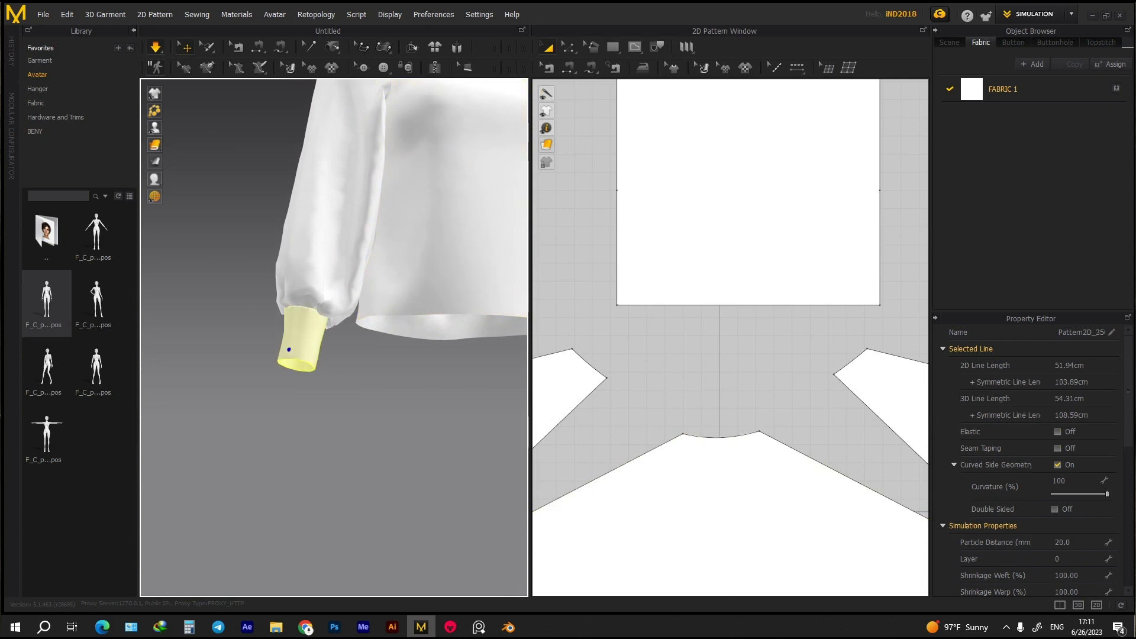
{"action": "scroll", "coordinate": [730, 337], "scroll_direction": "down", "scroll_amount": 3}
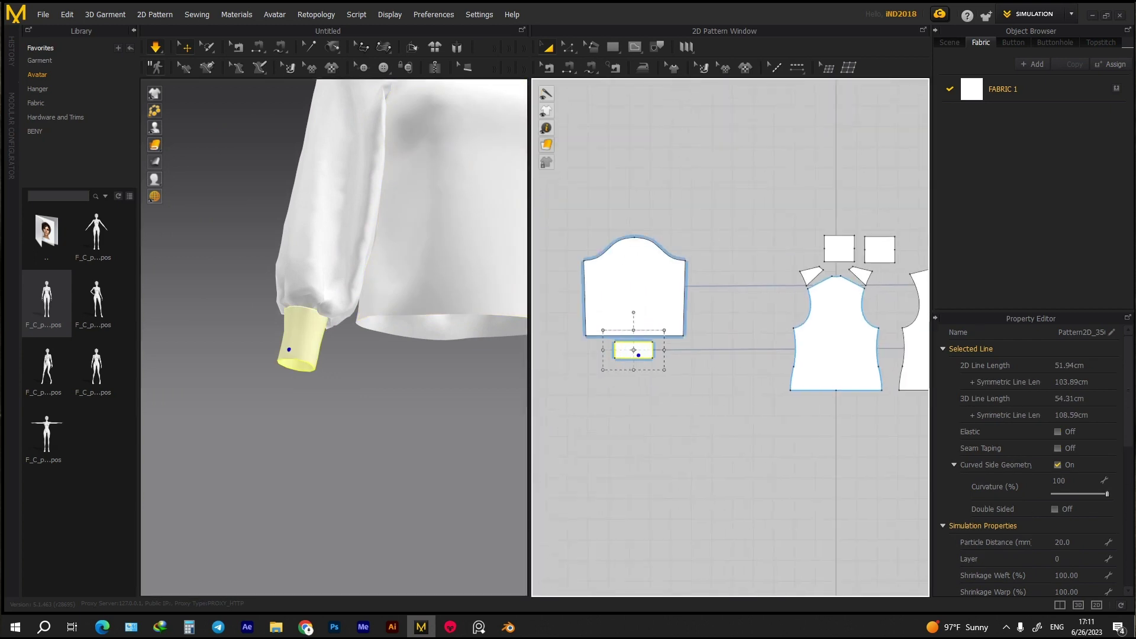
{"action": "scroll", "coordinate": [680, 275], "scroll_direction": "up", "scroll_amount": 3}
{"action": "key", "text": "Escape"}
{"action": "right_click", "coordinate": [701, 300]}
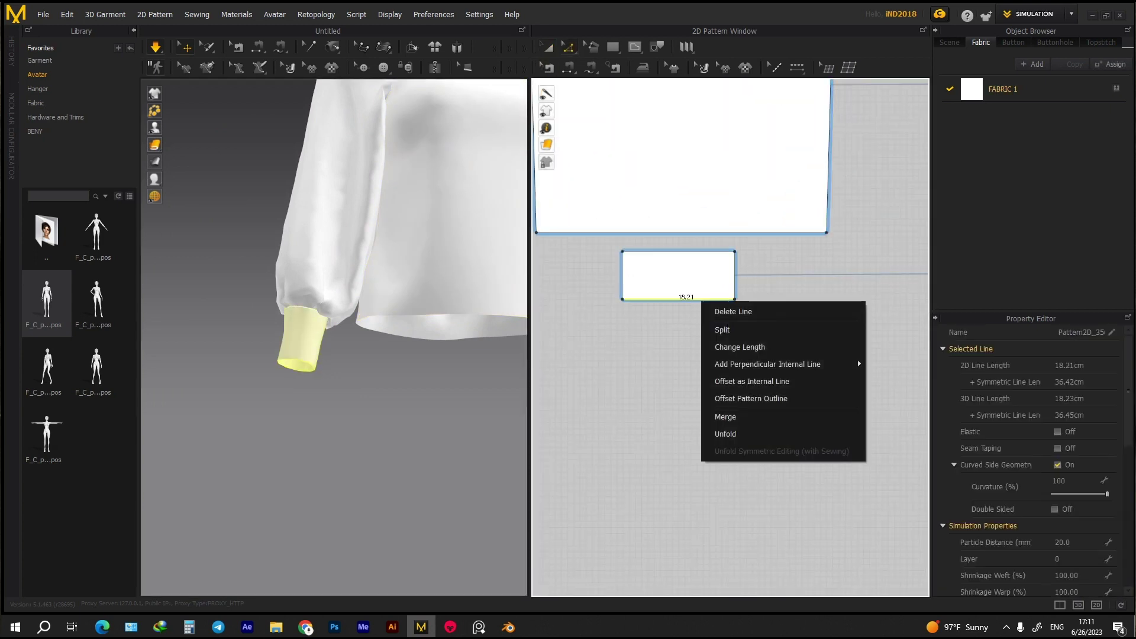
{"action": "left_click", "coordinate": [728, 434]}
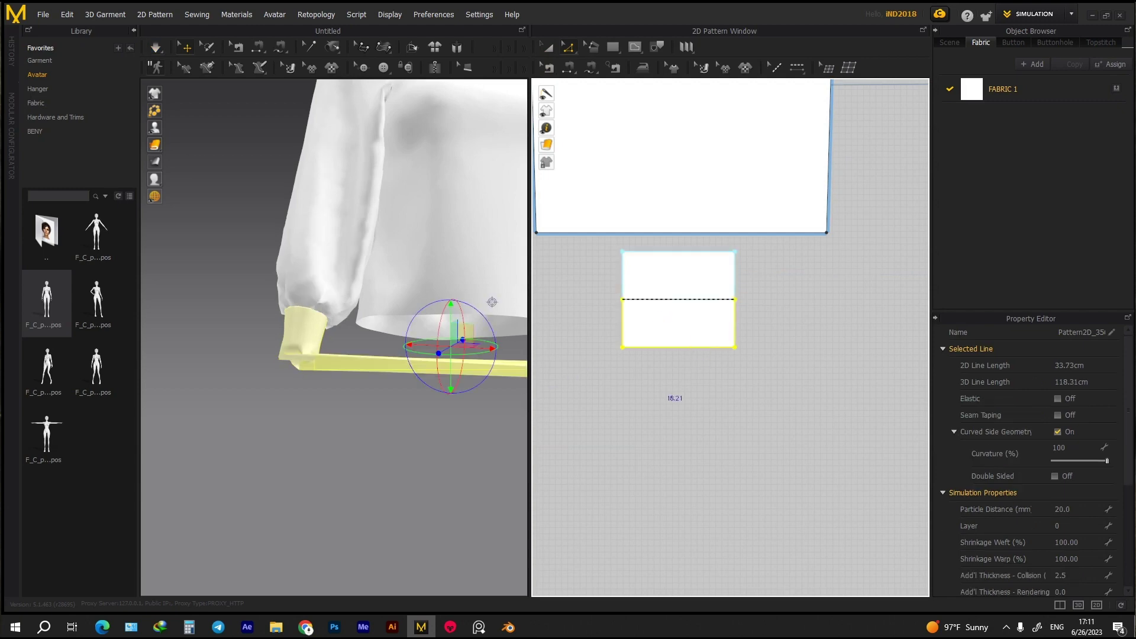
{"action": "left_click", "coordinate": [492, 301]}
{"action": "key", "text": "2"}
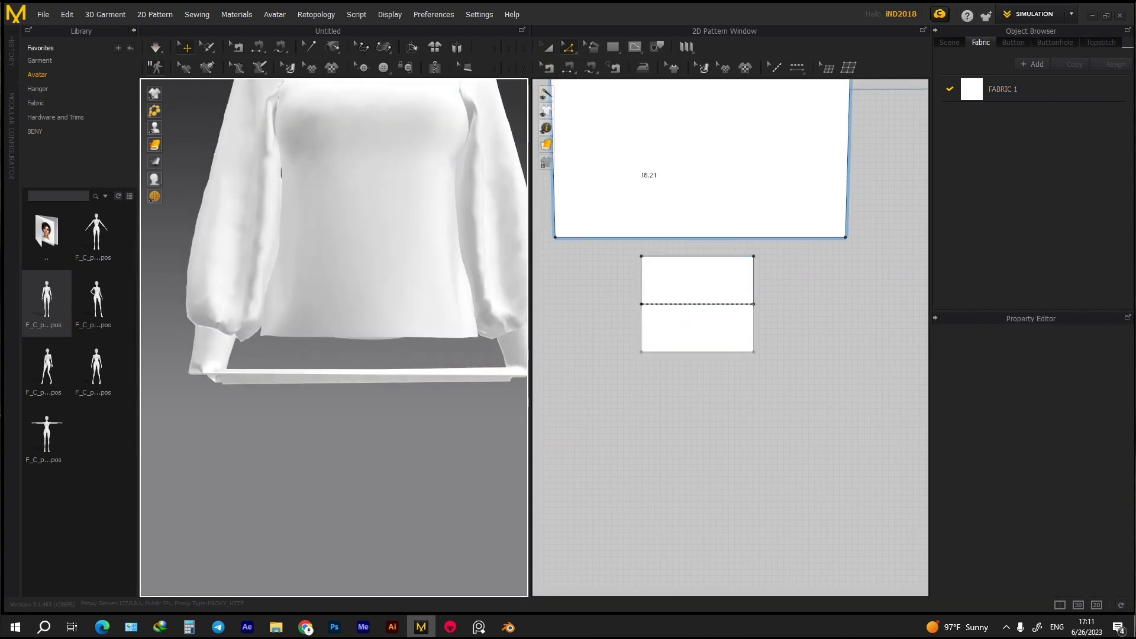
{"action": "left_click", "coordinate": [680, 278]}
{"action": "key", "text": "ctrl+z"}
- Remove linked editing from the cuff and unfold it across its lower edge
{"action": "right_click", "coordinate": [668, 278]}
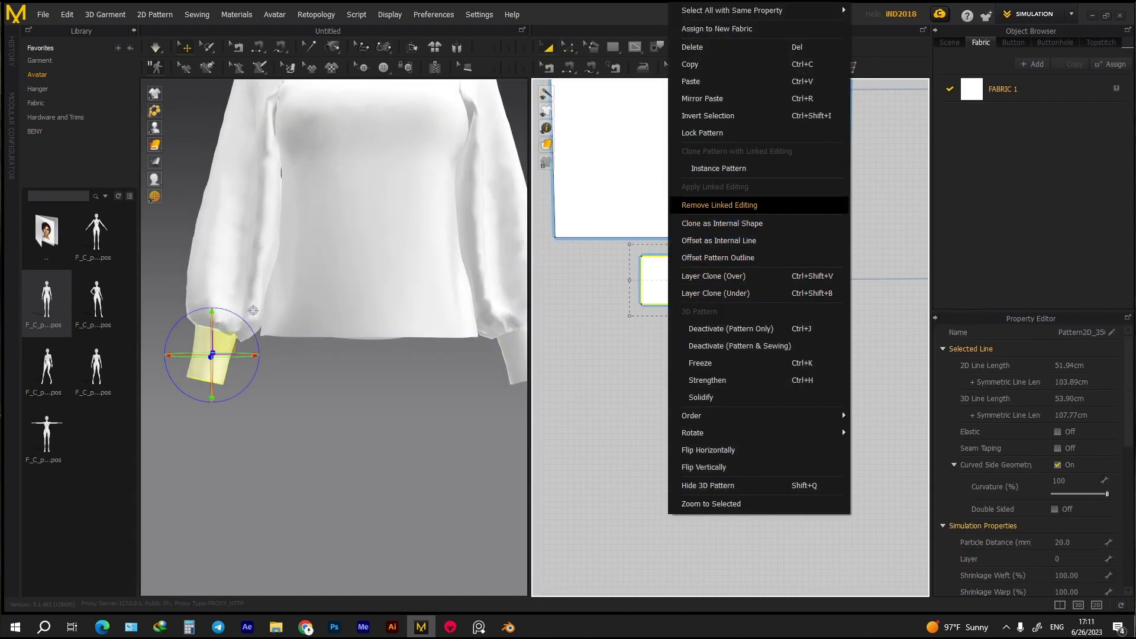
{"action": "key", "text": "Escape"}
{"action": "right_click", "coordinate": [698, 303]}
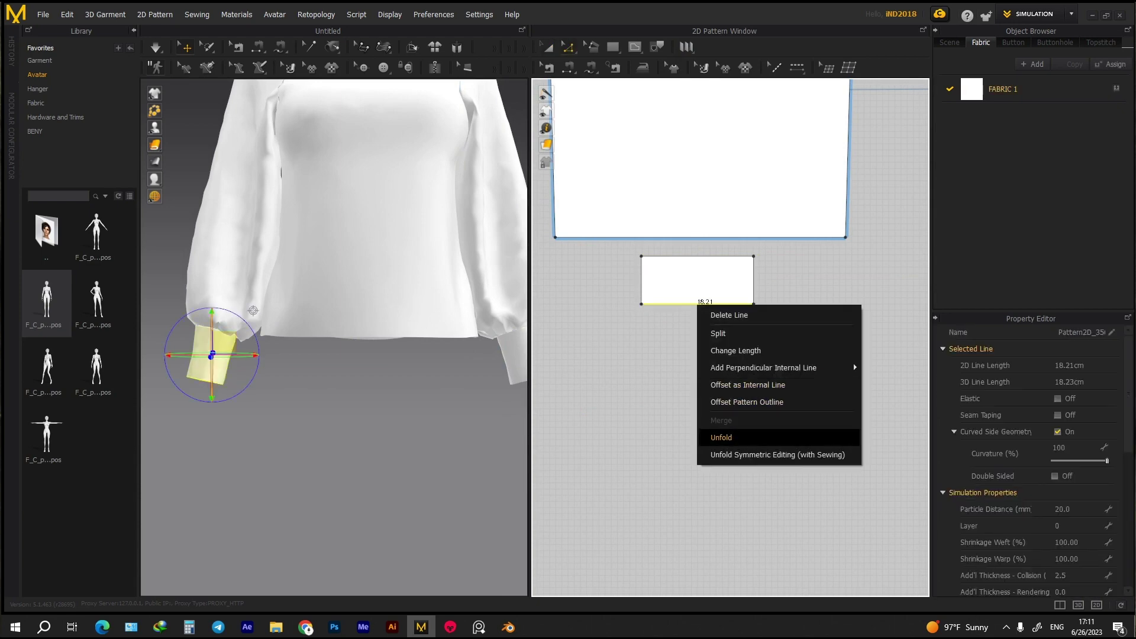
{"action": "left_click", "coordinate": [722, 437]}
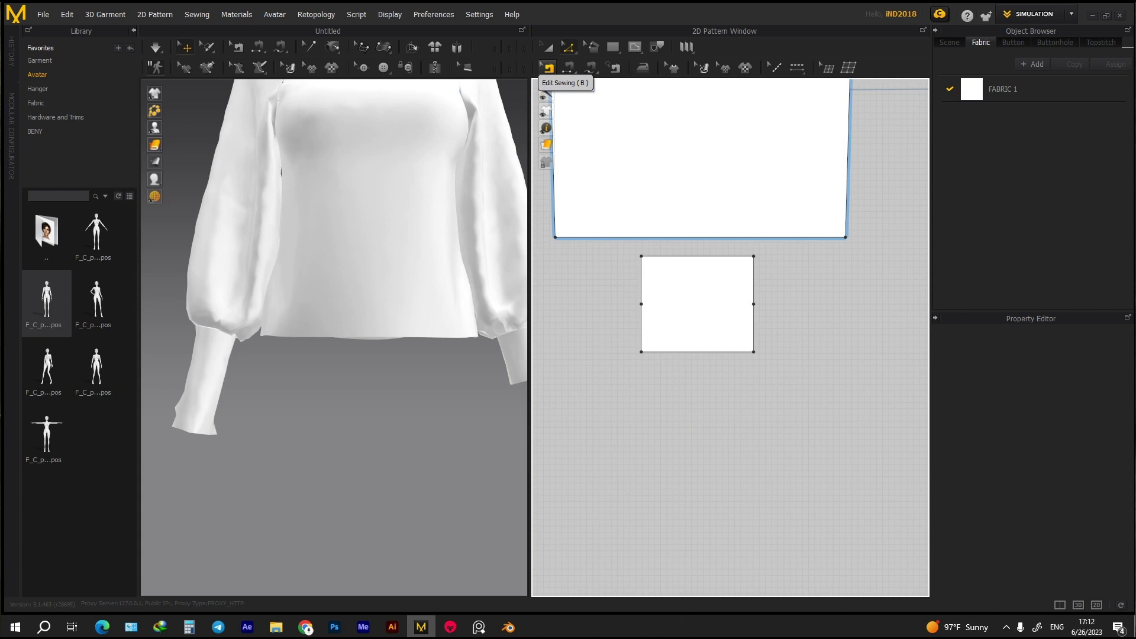
- Sew the unfolded cuff's matching edges together and simulate the garment
{"action": "left_click", "coordinate": [753, 278]}
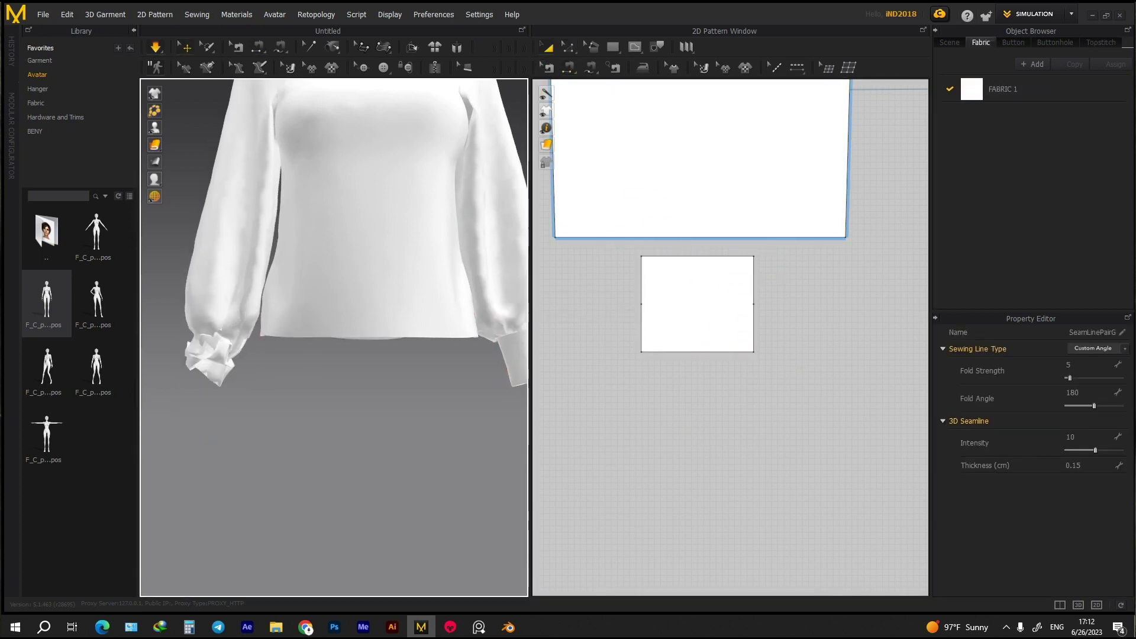
{"action": "scroll", "coordinate": [333, 337], "scroll_direction": "up", "scroll_amount": 3}
{"action": "scroll", "coordinate": [731, 337], "scroll_direction": "up", "scroll_amount": 5}
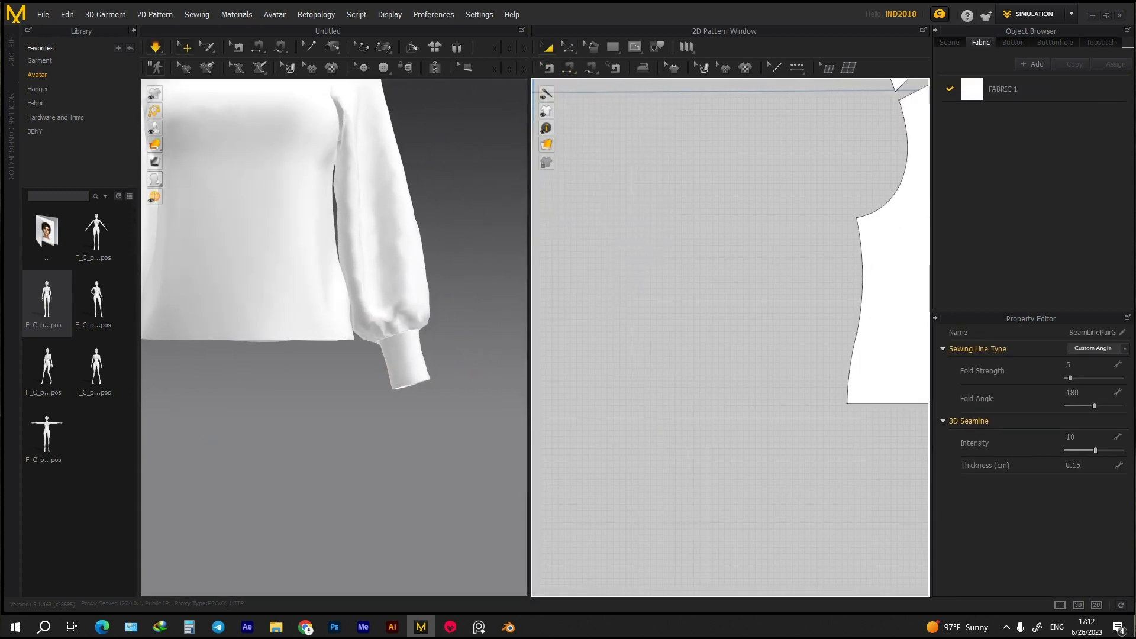
- Unfold the opposite cuff across its lower edge and sew its new bottom edge back to the cuff's upper edge
{"action": "scroll", "coordinate": [695, 314], "scroll_direction": "down", "scroll_amount": 4}
{"action": "left_click", "coordinate": [687, 294]}
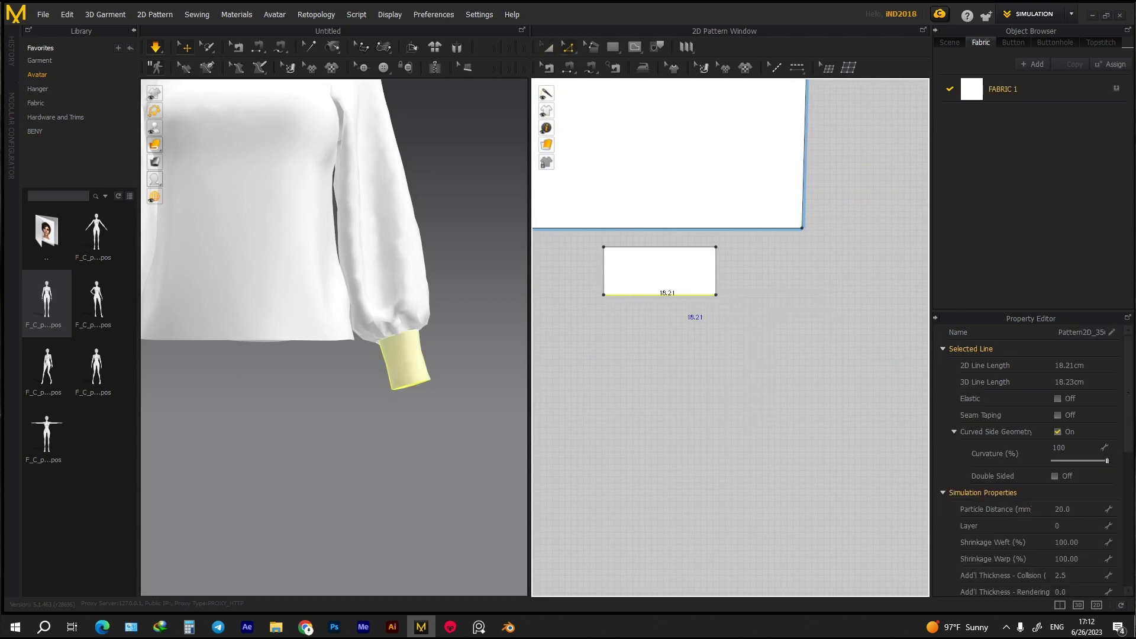
{"action": "left_click_drag", "start_coordinate": [686, 294], "coordinate": [686, 342]}
{"action": "key", "text": "n"}
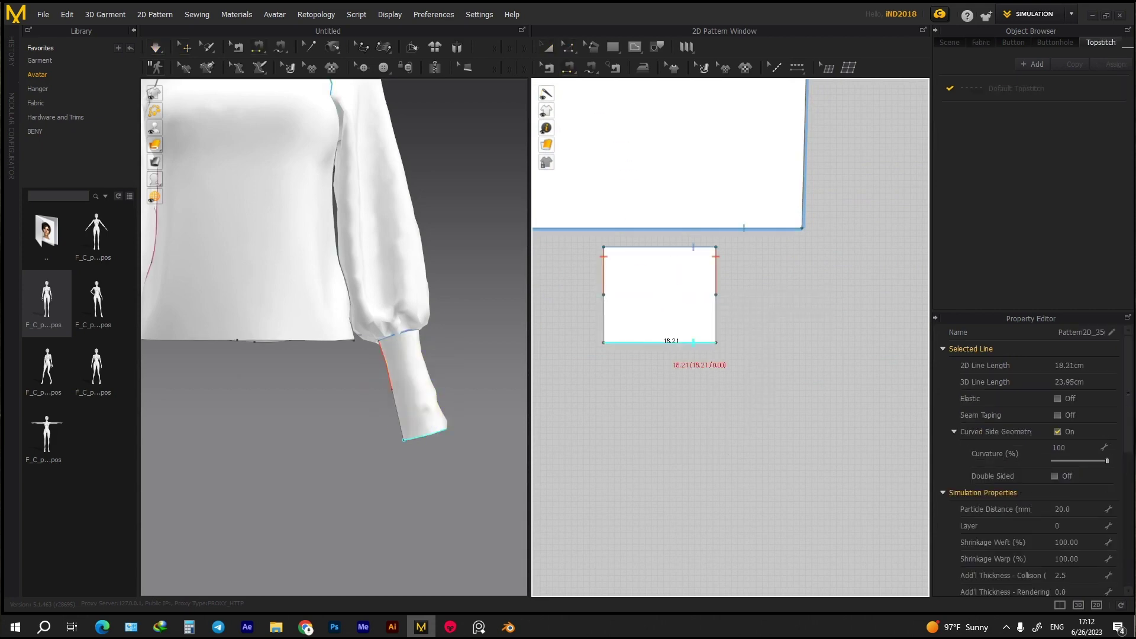
{"action": "key", "text": "space"}
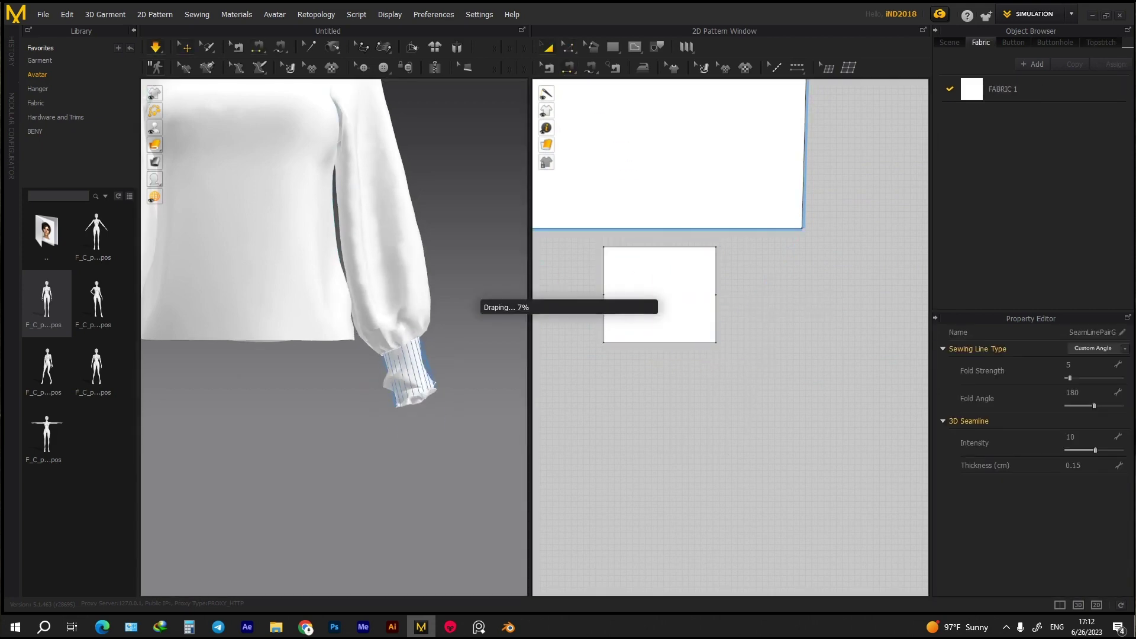
{"action": "key", "text": "2"}
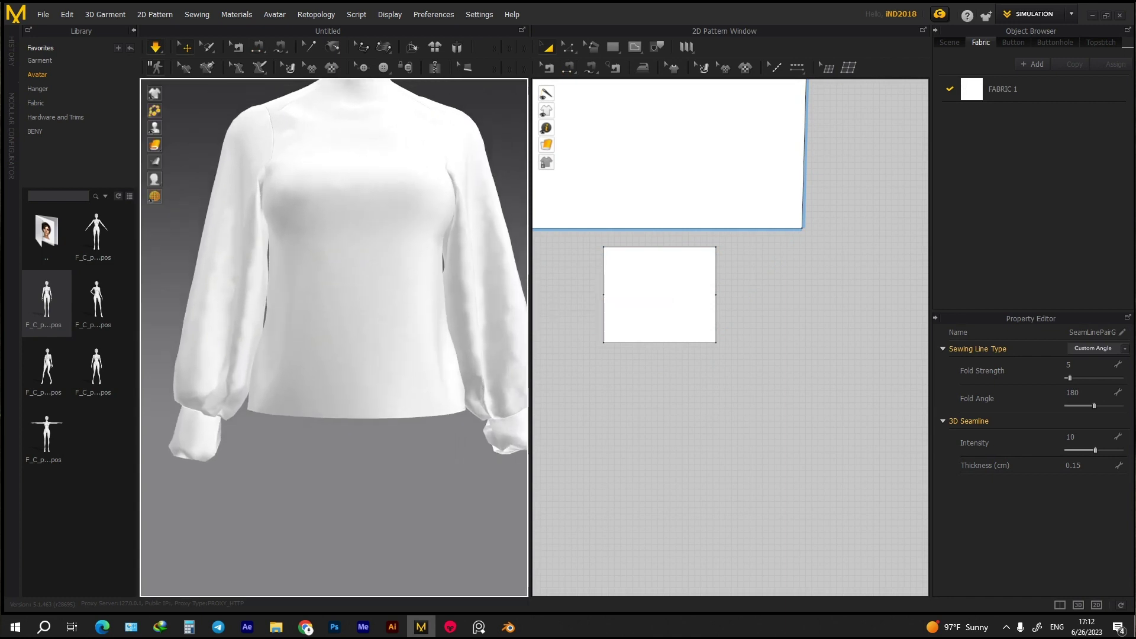
- Sew the lower halves of the opposite cuff's side edges together and simulate the garment
{"action": "key", "text": "space"}
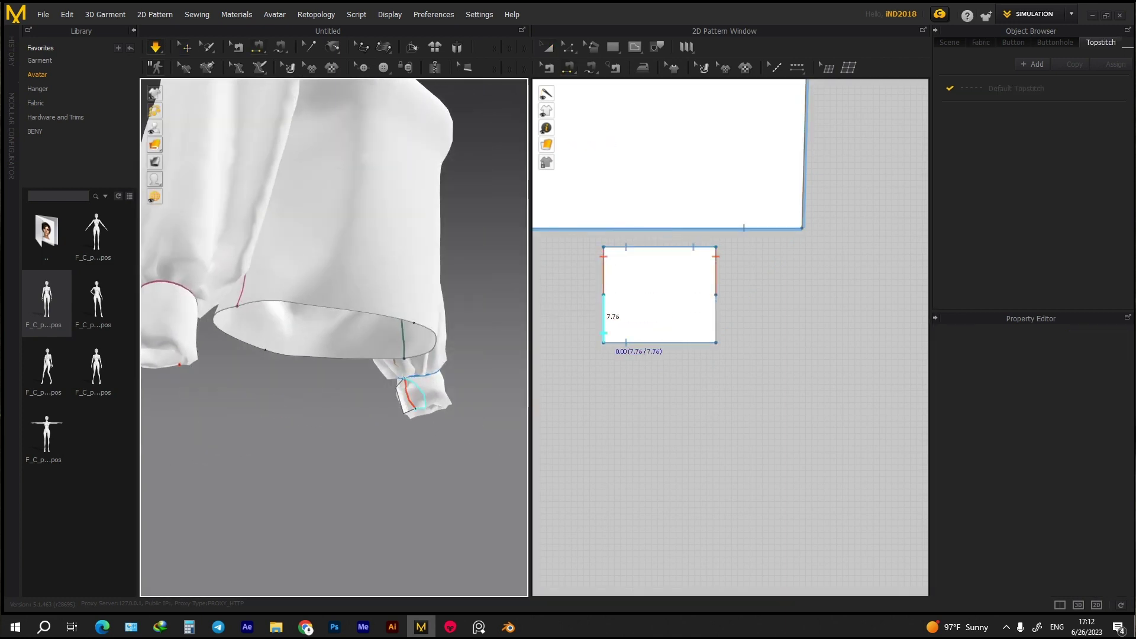
{"action": "key", "text": "2"}
{"action": "key", "text": "Escape"}
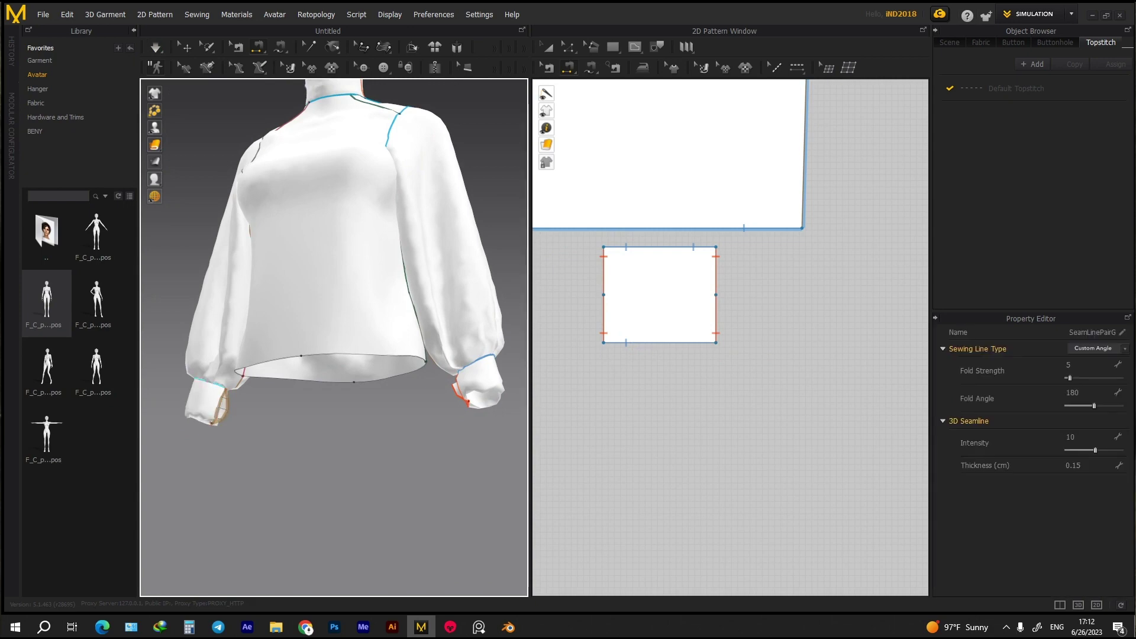
{"action": "left_click", "coordinate": [620, 303]}
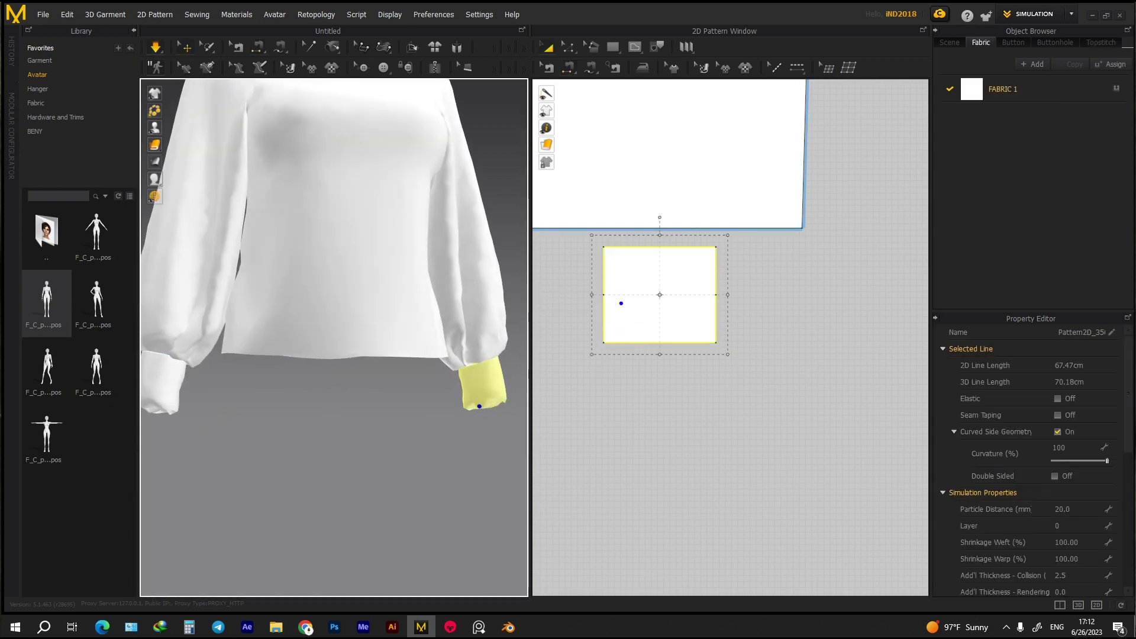
{"action": "key", "text": "2"}
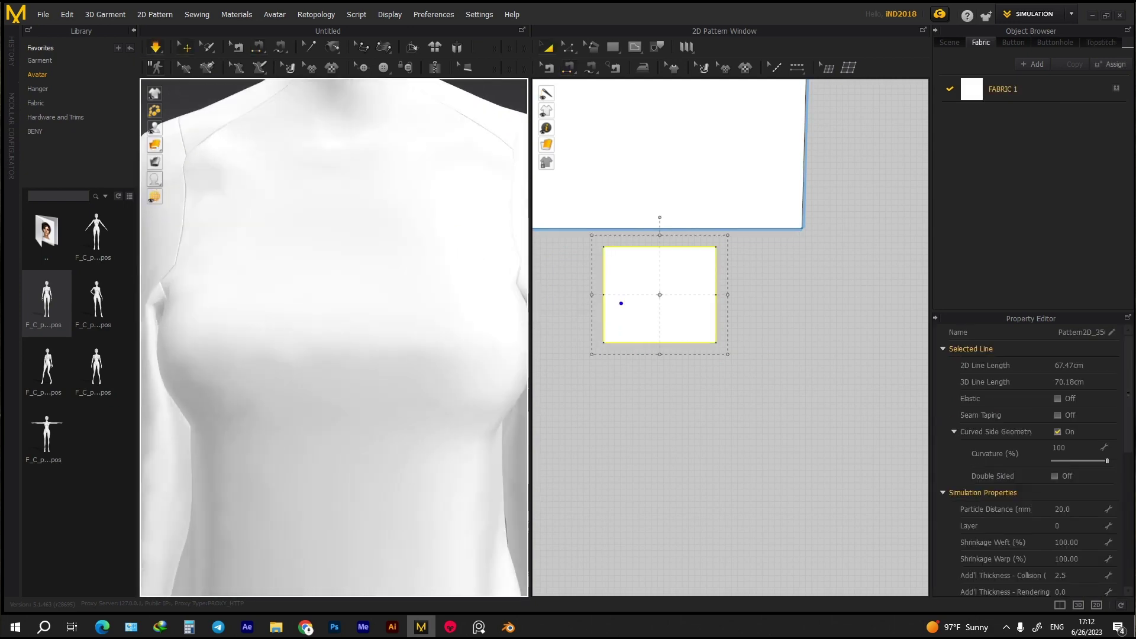
- Draw a rectangular hem band about 30 cm wide below the back body and sew its upper edge to the hem
{"action": "key", "text": "2"}
{"action": "scroll", "coordinate": [731, 337], "scroll_direction": "down", "scroll_amount": 2}
{"action": "scroll", "coordinate": [731, 337], "scroll_direction": "up", "scroll_amount": 5}
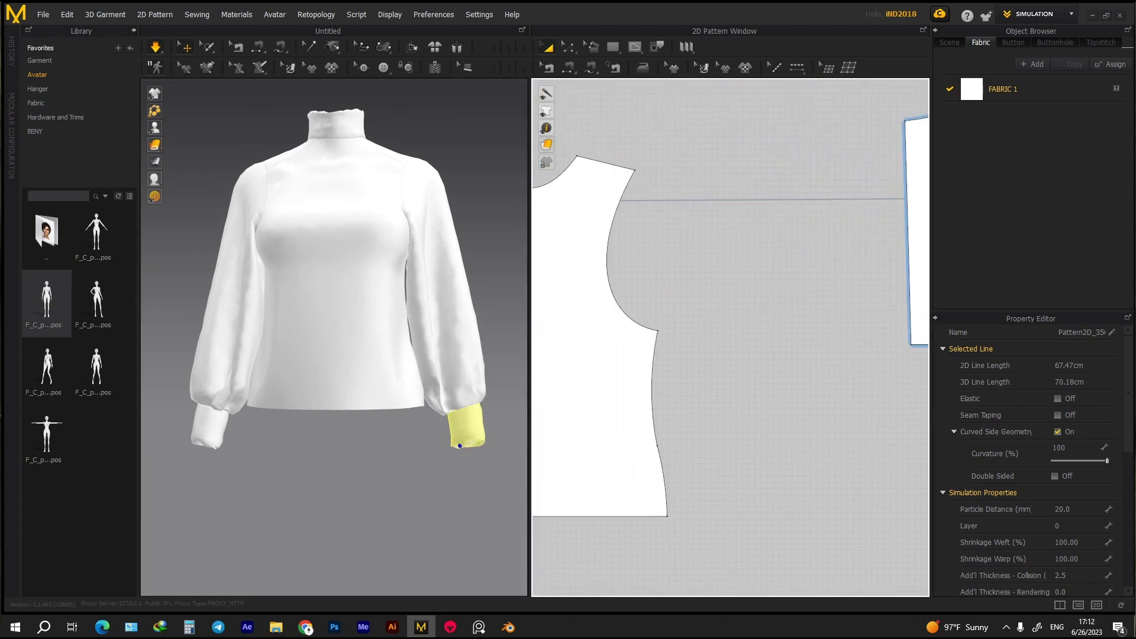
{"action": "scroll", "coordinate": [731, 337], "scroll_direction": "down", "scroll_amount": 3}
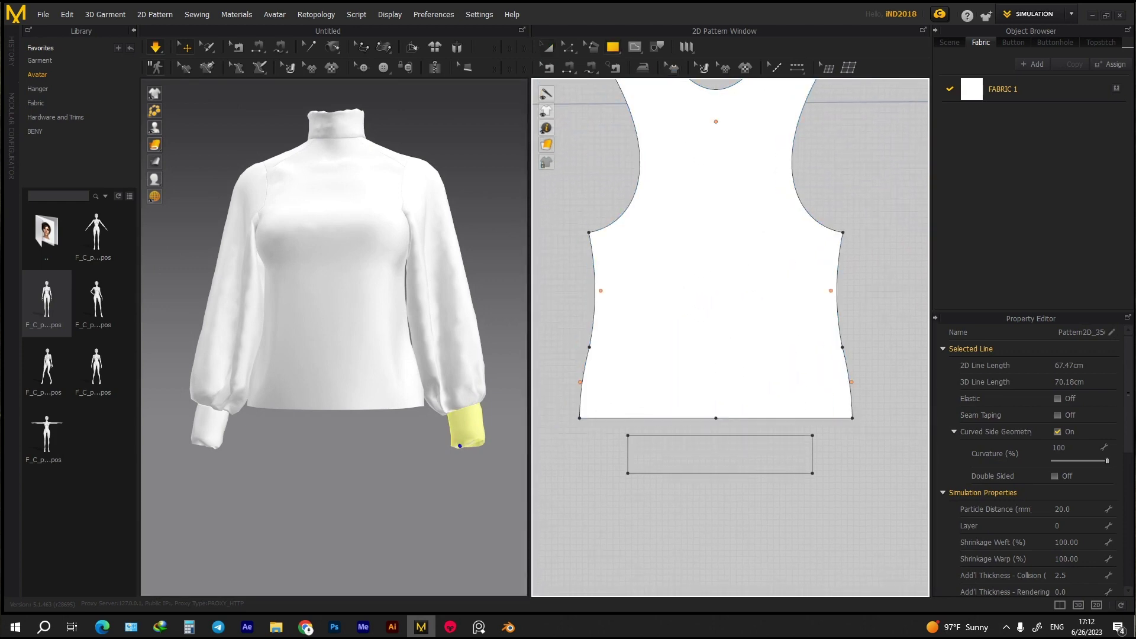
{"action": "key", "text": "t"}
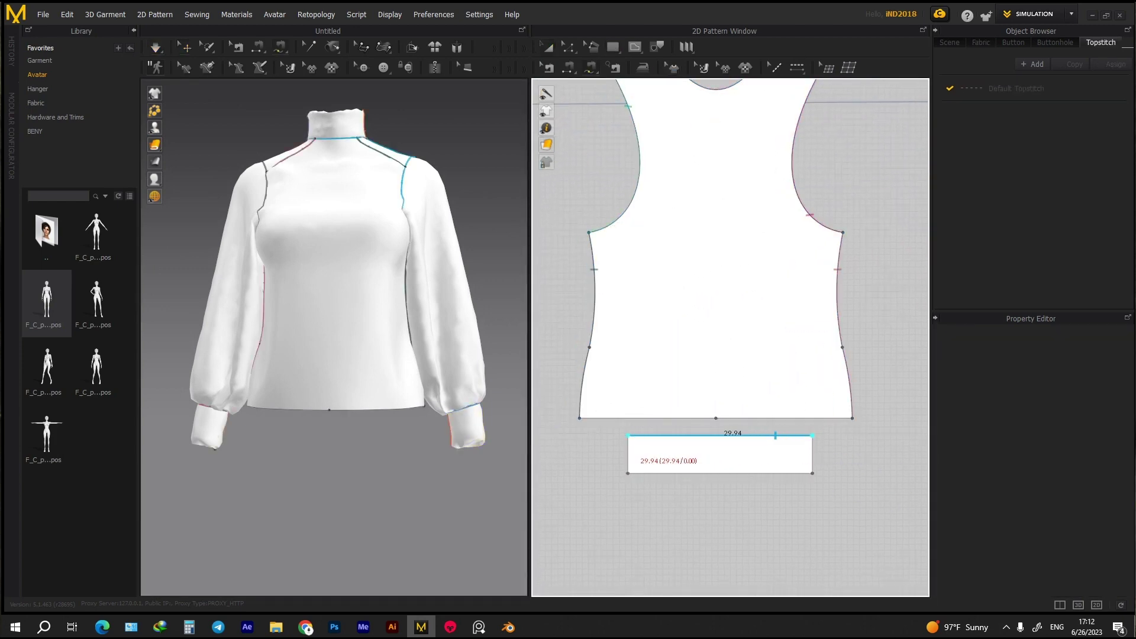
- Copy the rectangular hem band and paste it below the front body, in line with the original
{"action": "key", "text": "a"}
{"action": "scroll", "coordinate": [731, 337], "scroll_direction": "up", "scroll_amount": 3}
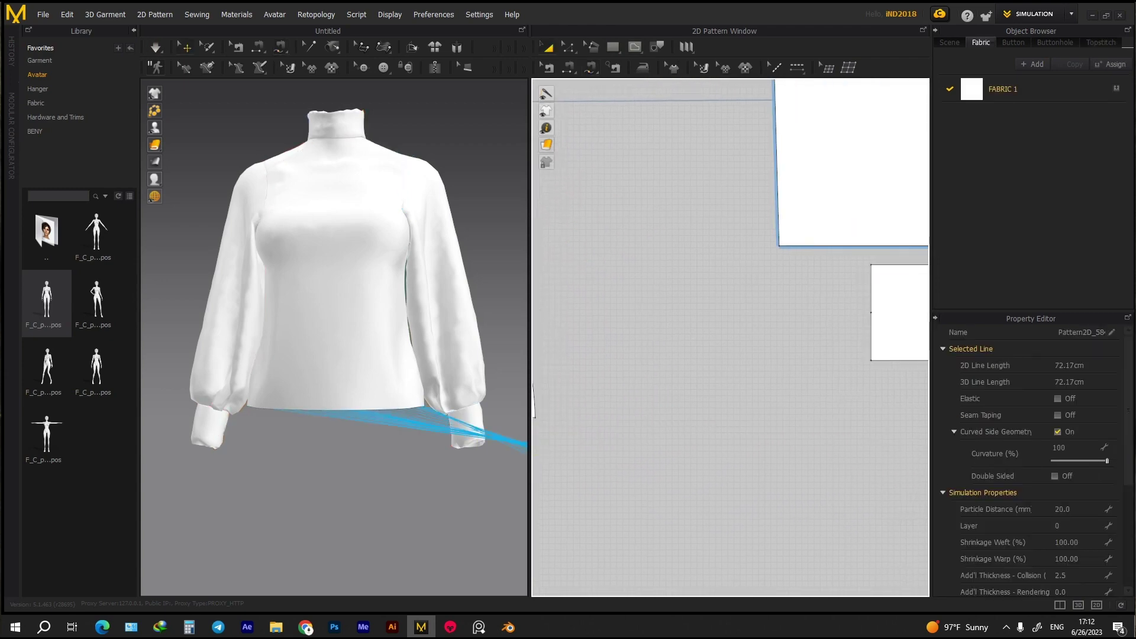
{"action": "scroll", "coordinate": [731, 337], "scroll_direction": "down", "scroll_amount": 4}
{"action": "scroll", "coordinate": [730, 337], "scroll_direction": "up", "scroll_amount": 4}
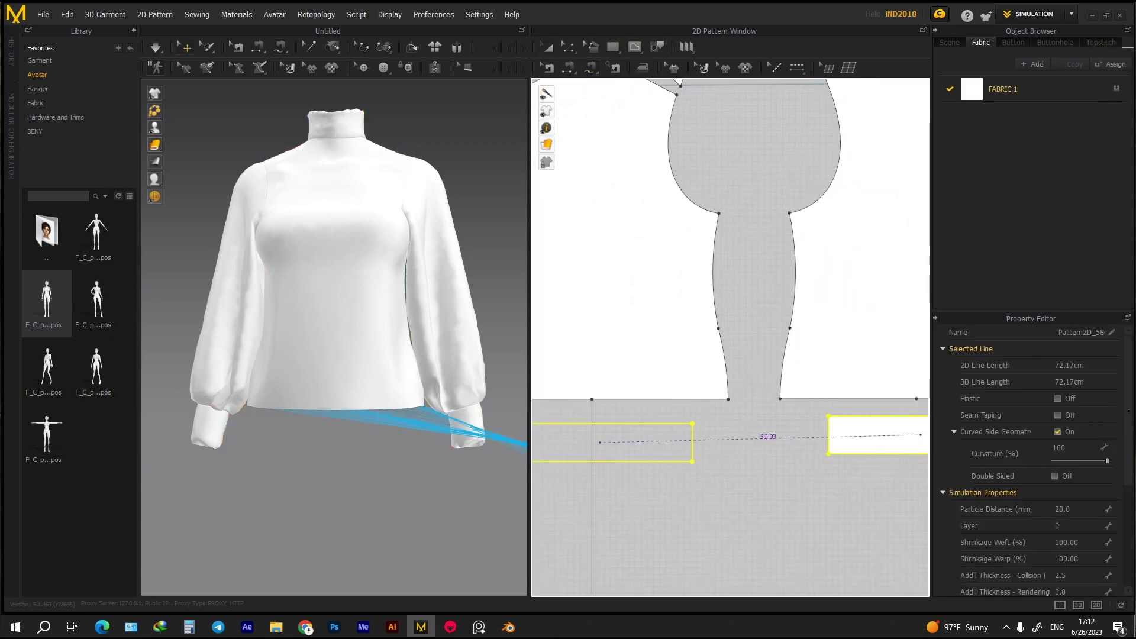
{"action": "left_click", "coordinate": [639, 438]}
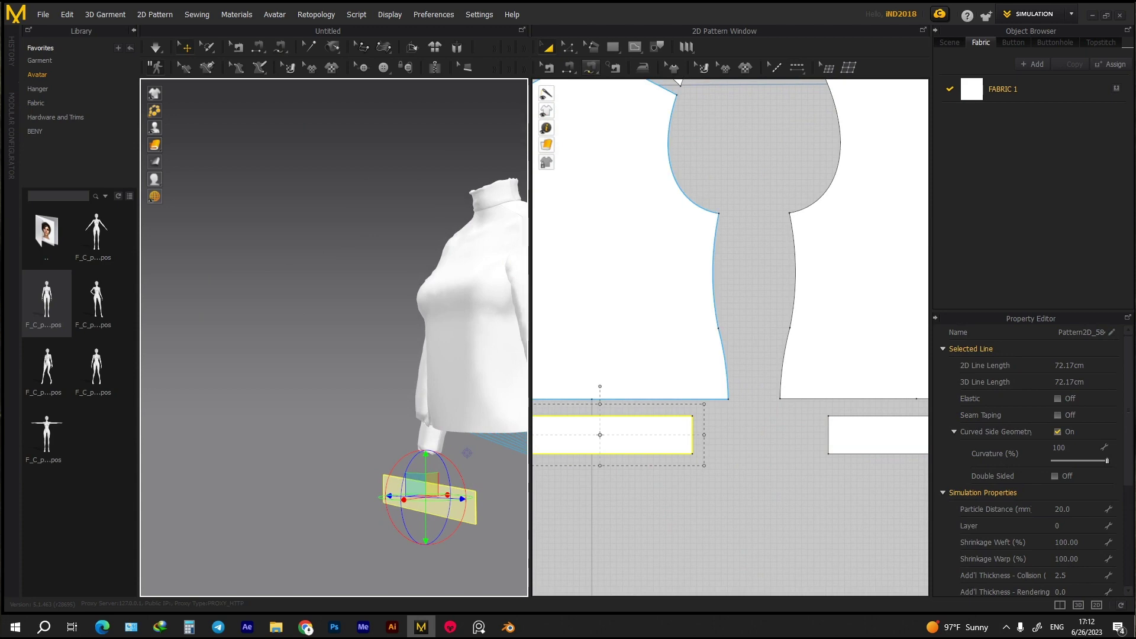
- Sew the copied band's upper edge to the front body hem and join the side edges of the two hem bands
{"action": "key", "text": "t"}
{"action": "right_click_drag", "start_coordinate": [655, 416], "coordinate": [791, 430]}
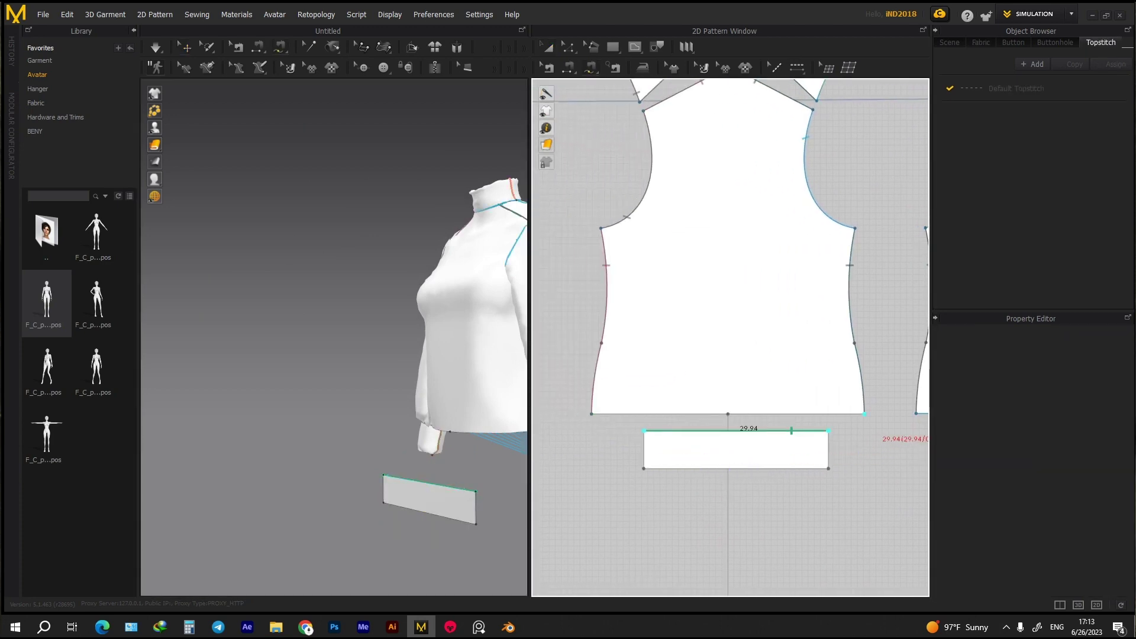
{"action": "left_click", "coordinate": [645, 431]}
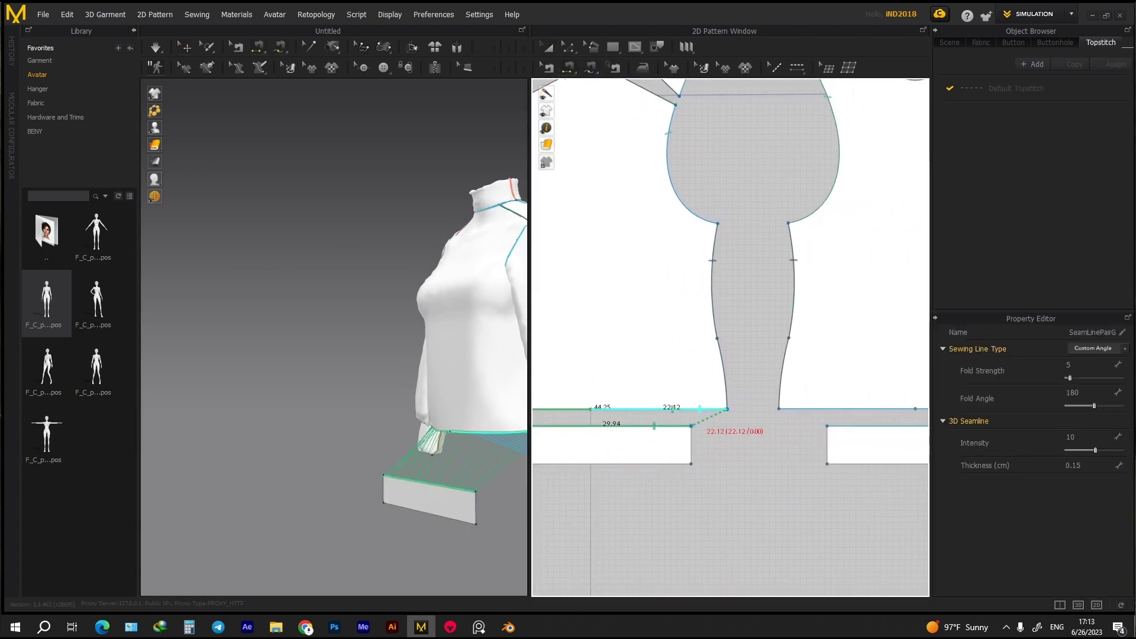
{"action": "left_click", "coordinate": [827, 445]}
{"action": "right_click_drag", "start_coordinate": [827, 444], "coordinate": [587, 429]}
{"action": "right_click_drag", "start_coordinate": [772, 417], "coordinate": [798, 434]}
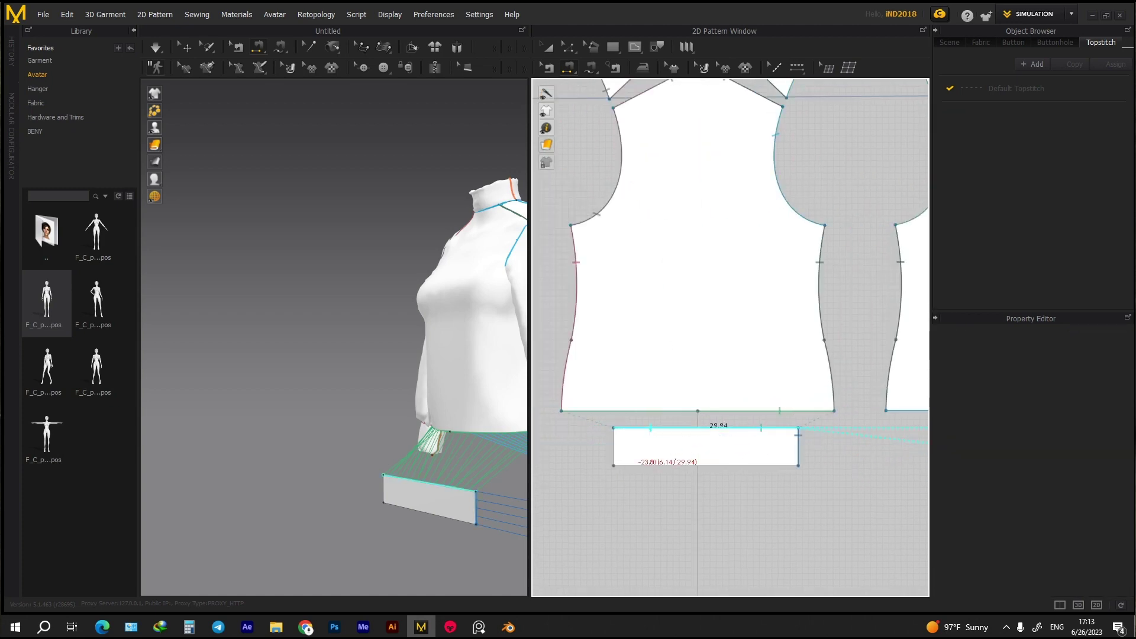
- Place the hem band around the hips using the arrangement points and simulate the garment
{"action": "key", "text": "a"}
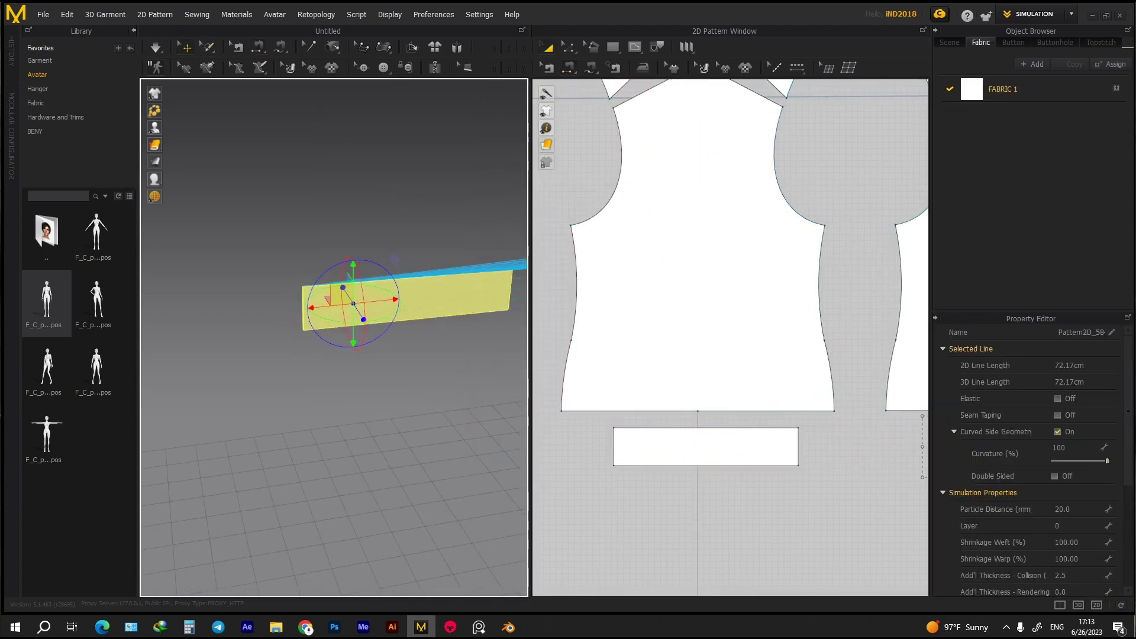
{"action": "key", "text": "space"}
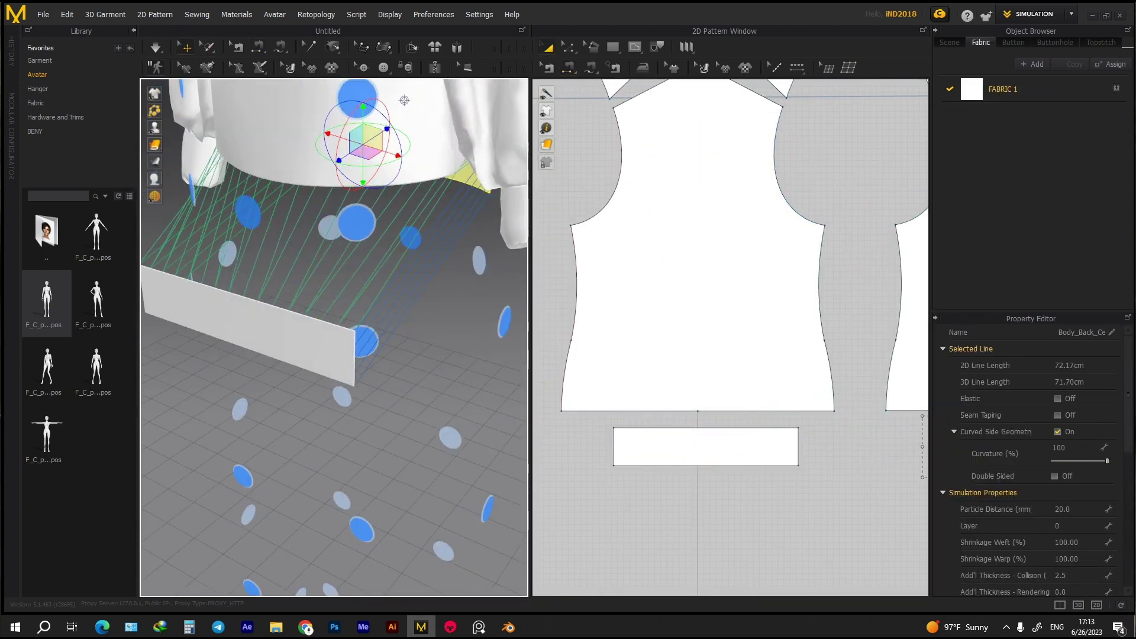
{"action": "key", "text": "space"}
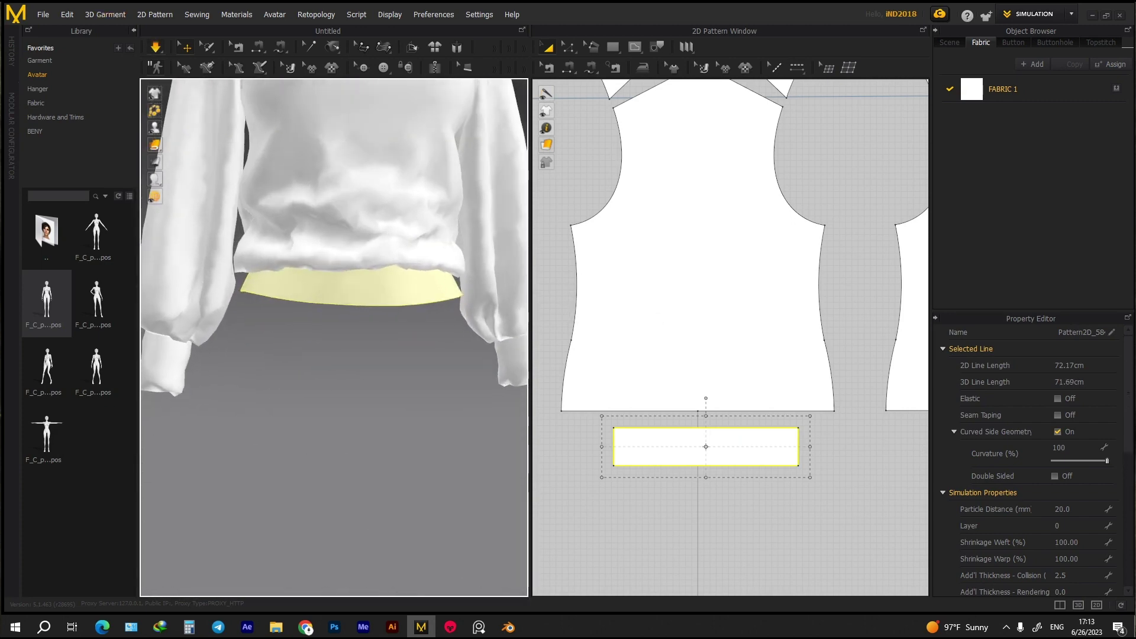
{"action": "left_click", "coordinate": [703, 388]}
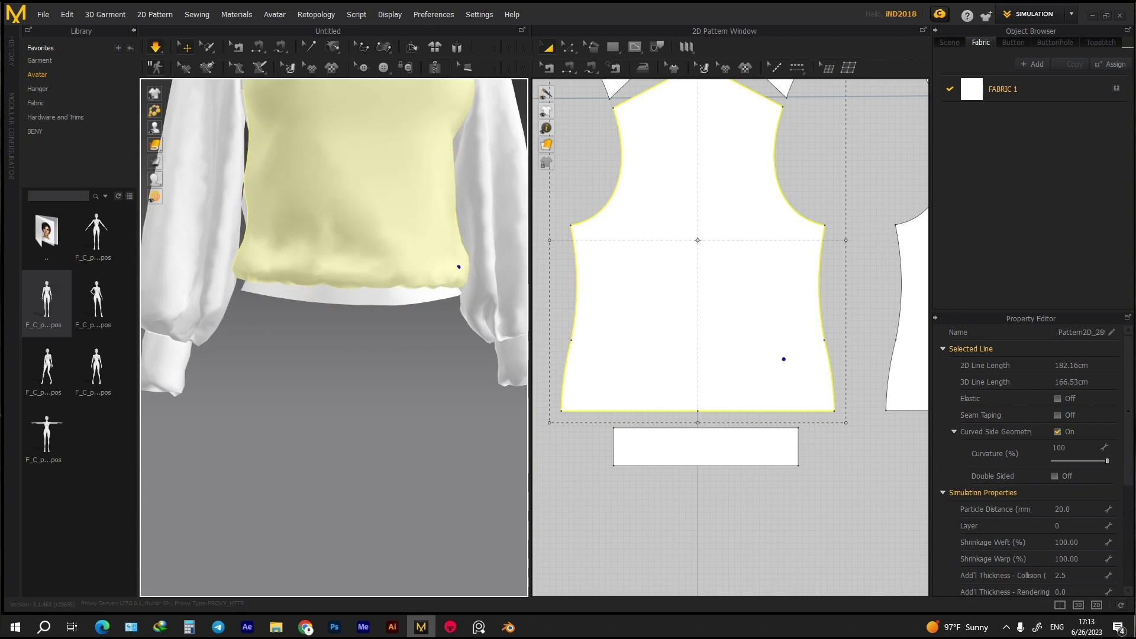
{"action": "key", "text": "Escape"}
{"action": "key", "text": "2"}
{"action": "right_click_drag", "start_coordinate": [727, 473], "coordinate": [720, 367]}
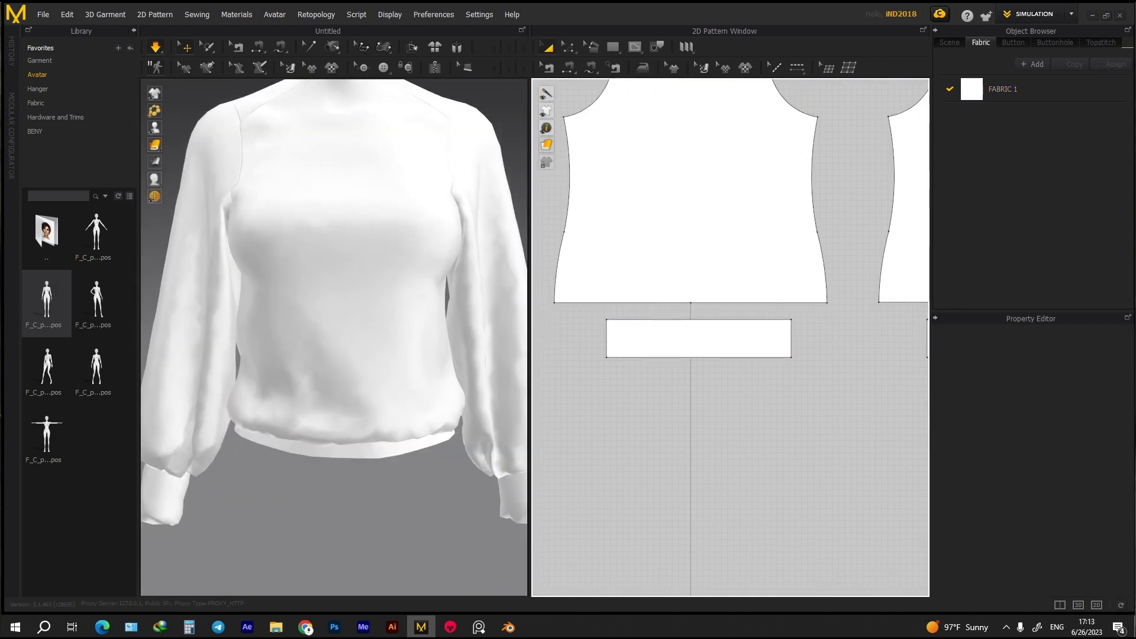
{"action": "right_click_drag", "start_coordinate": [331, 331], "coordinate": [355, 260]}
{"action": "key", "text": "2"}
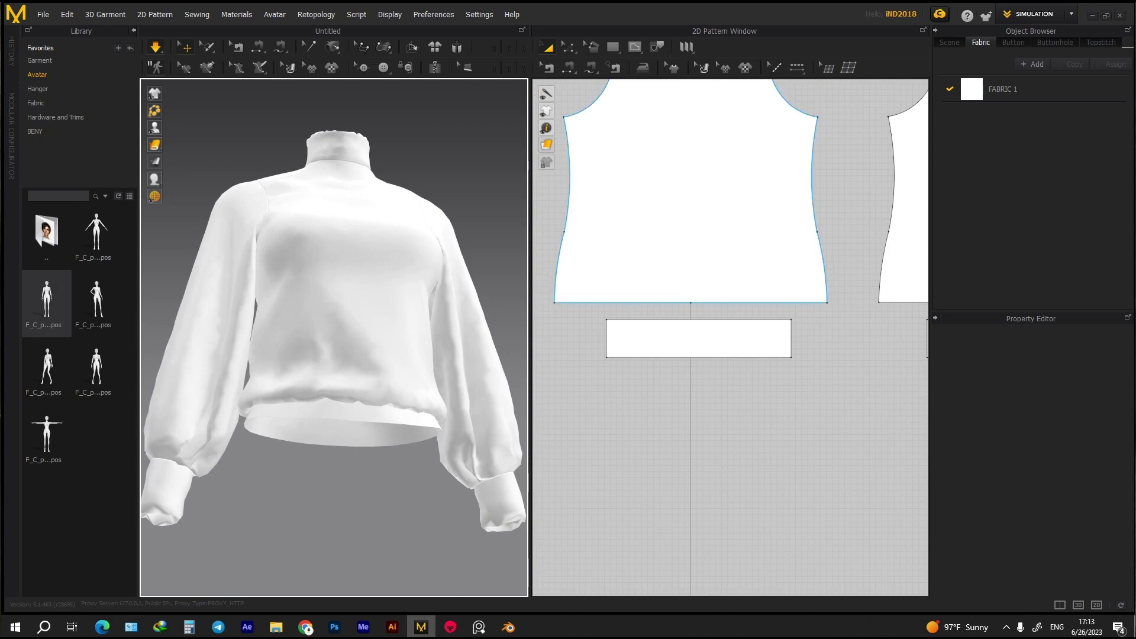
- Unfold the front hem band across its lower edge and sew its new bottom edge back to the upper edge
{"action": "right_click", "coordinate": [694, 357]}
{"action": "left_click_drag", "start_coordinate": [698, 357], "coordinate": [697, 395]}
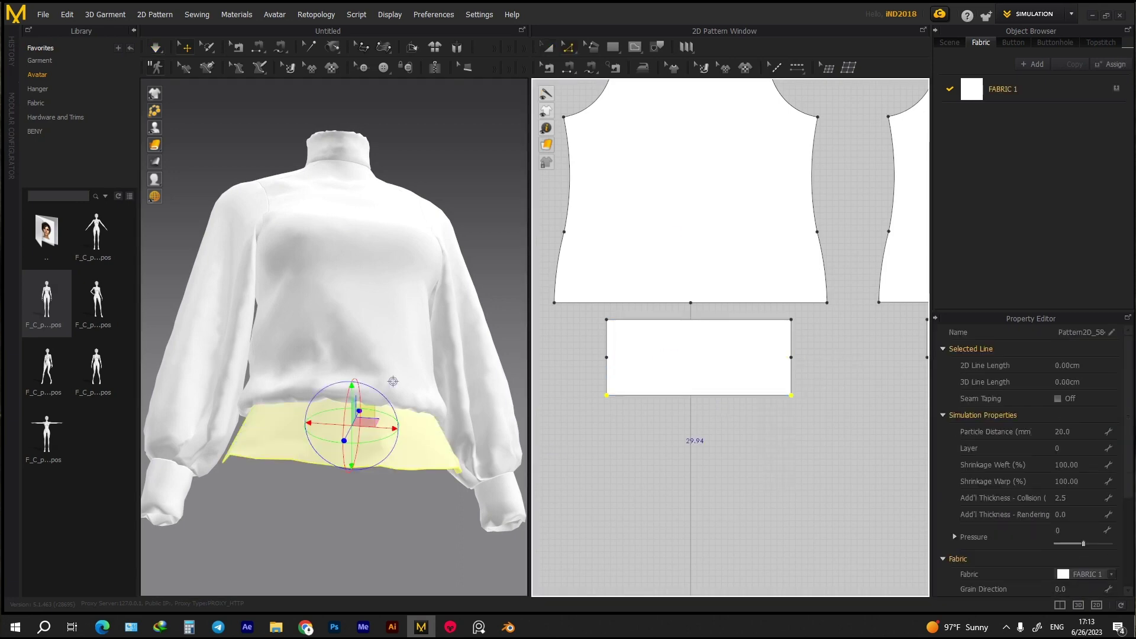
{"action": "left_click", "coordinate": [698, 395]}
{"action": "key", "text": "ctrl+z"}
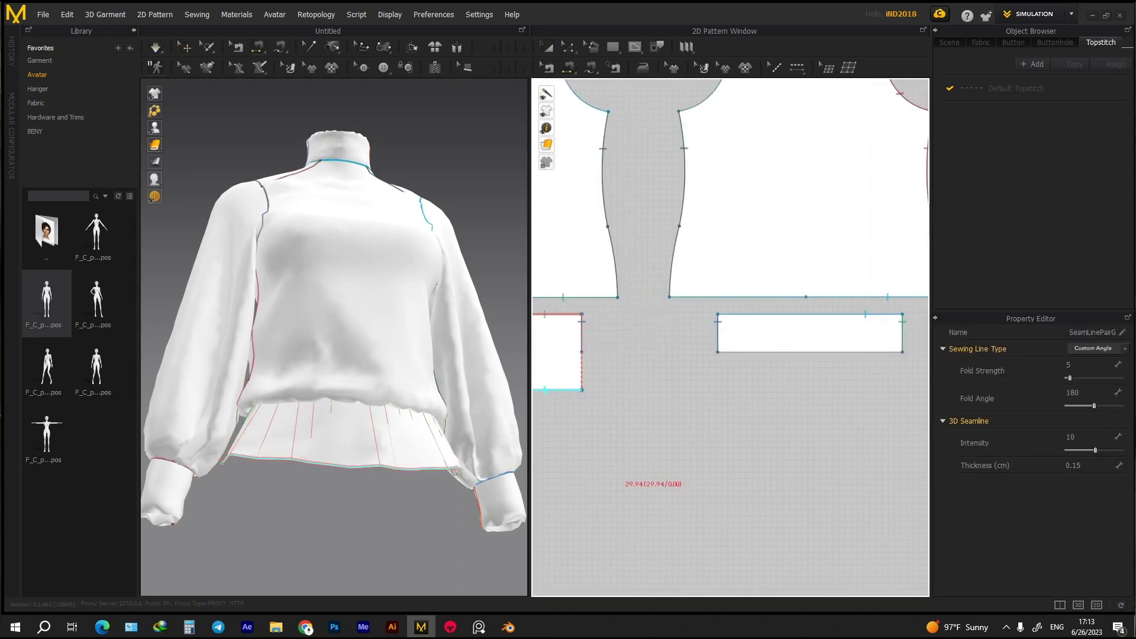
- Unfold the back hem band across its lower edge and sew its new bottom edge back to the upper edge
{"action": "right_click", "coordinate": [717, 365]}
{"action": "key", "text": "ctrl+y"}
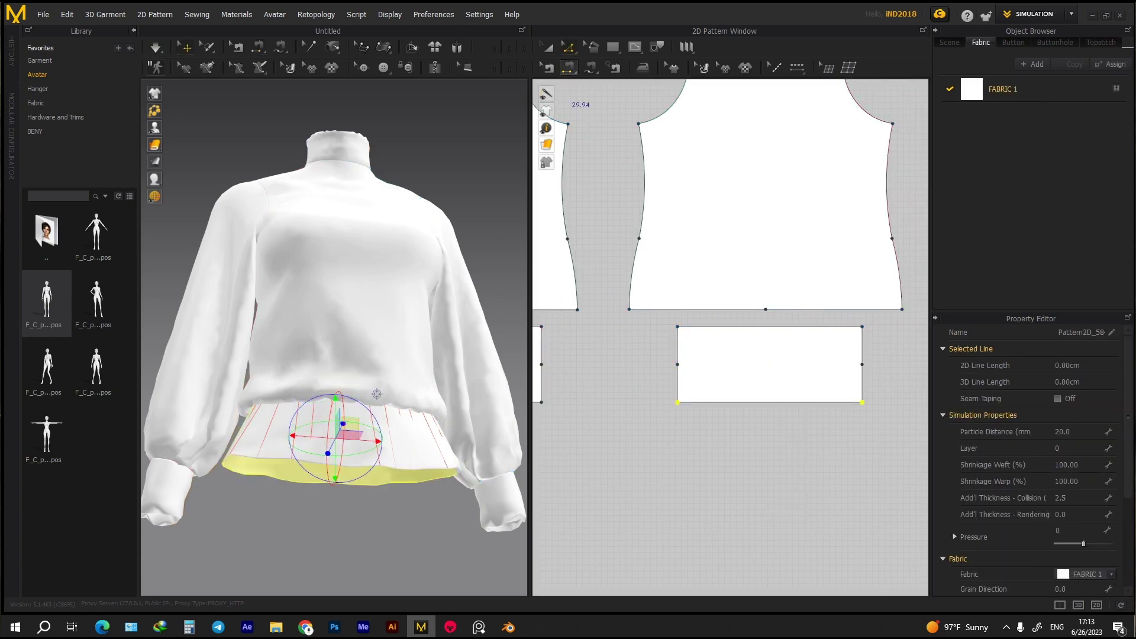
{"action": "key", "text": "b"}
- Simulate the garment to fold the doubled hem bands up around the hips
{"action": "key", "text": "space"}
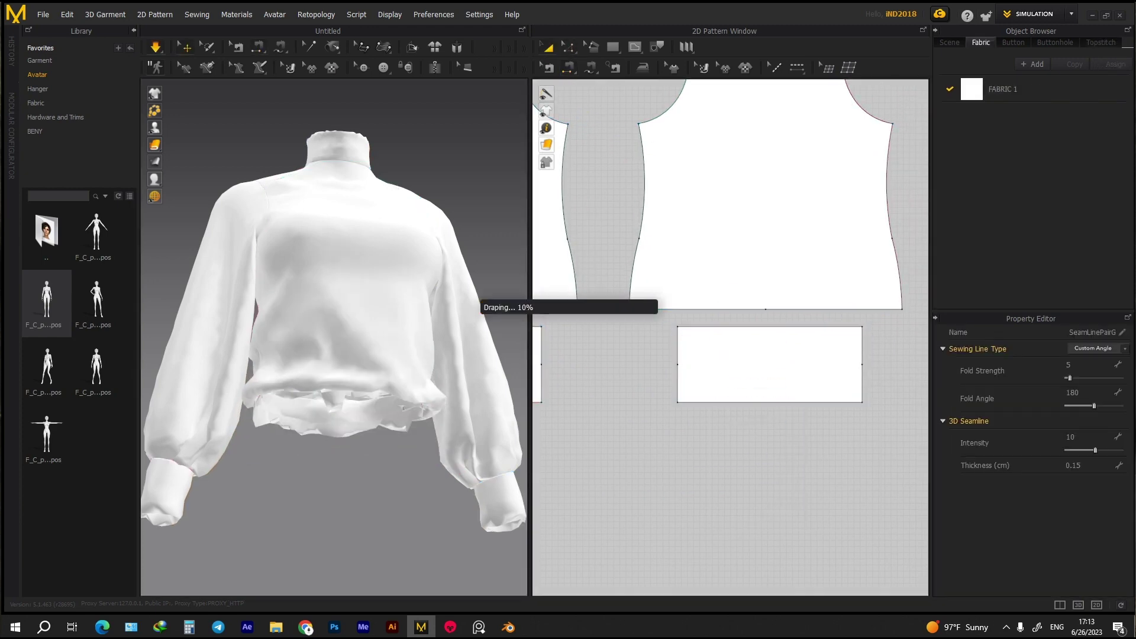
{"action": "left_click", "coordinate": [398, 409]}
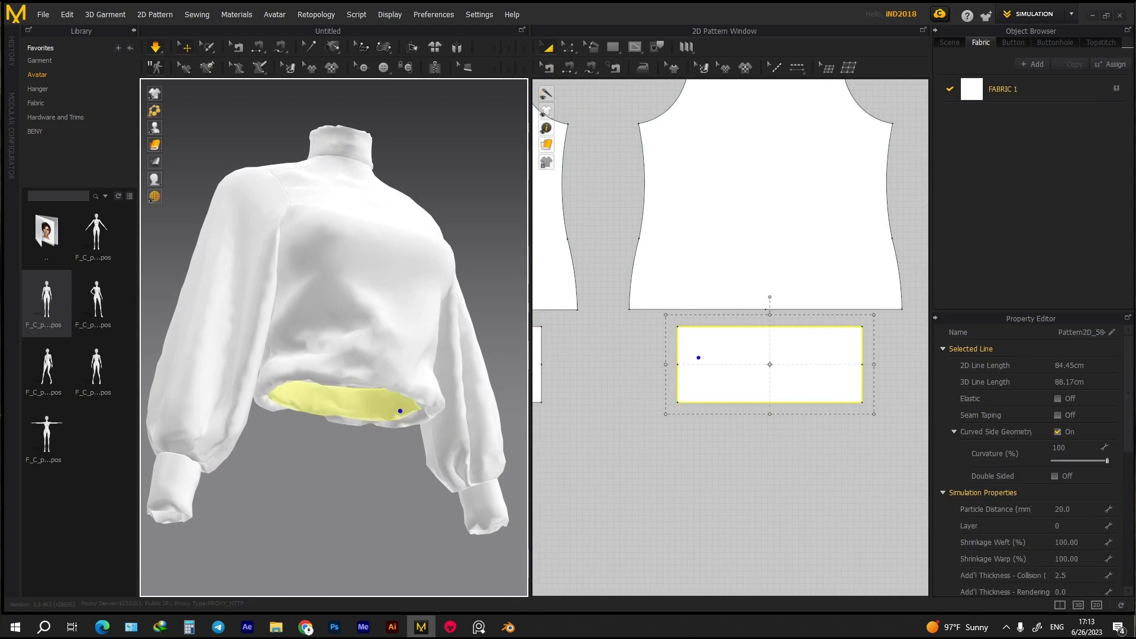
{"action": "left_click", "coordinate": [317, 439]}
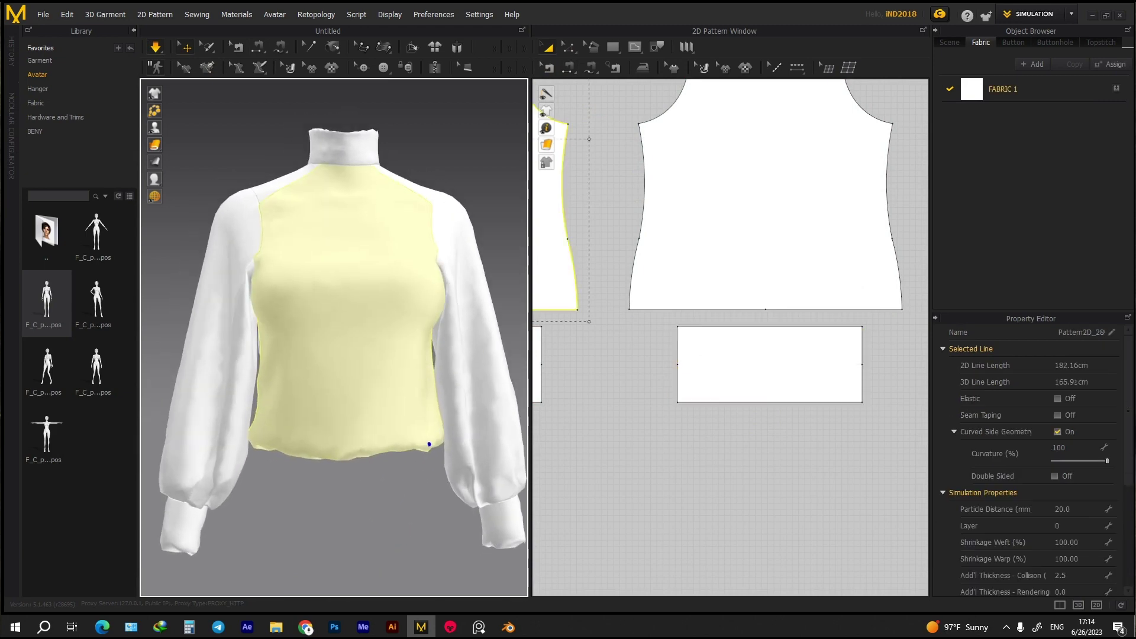
- Set the particle distance of all pattern pieces to 10 mm and simulate the garment again
{"action": "scroll", "coordinate": [731, 384], "scroll_direction": "up", "scroll_amount": 5}
{"action": "scroll", "coordinate": [731, 337], "scroll_direction": "down", "scroll_amount": 6}
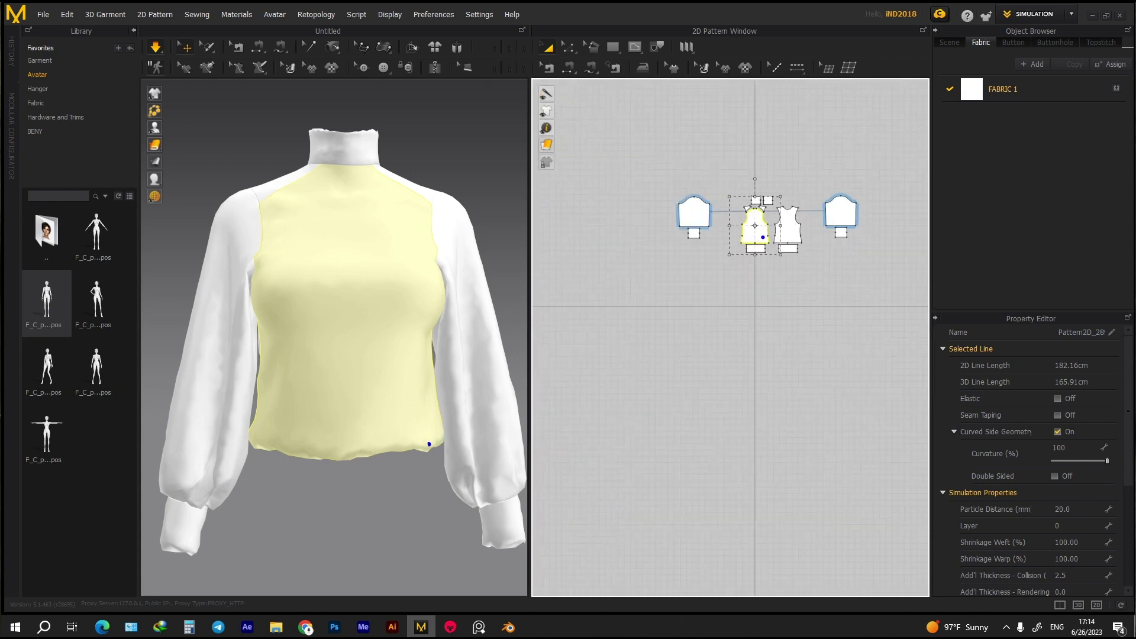
{"action": "key", "text": "ctrl+a"}
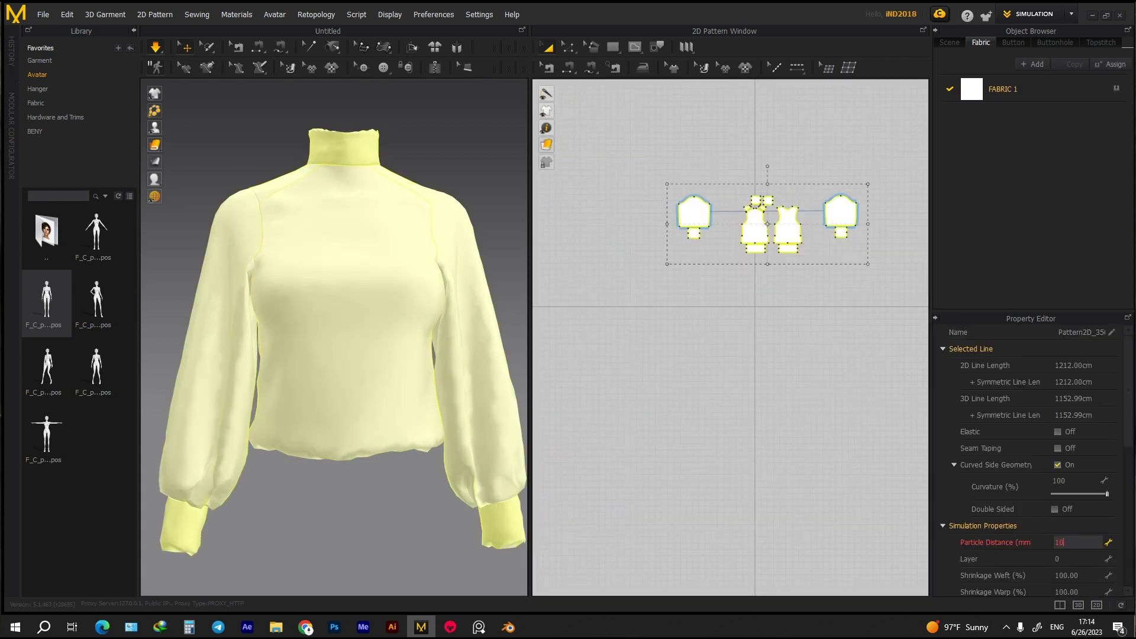
{"action": "key", "text": "Return"}
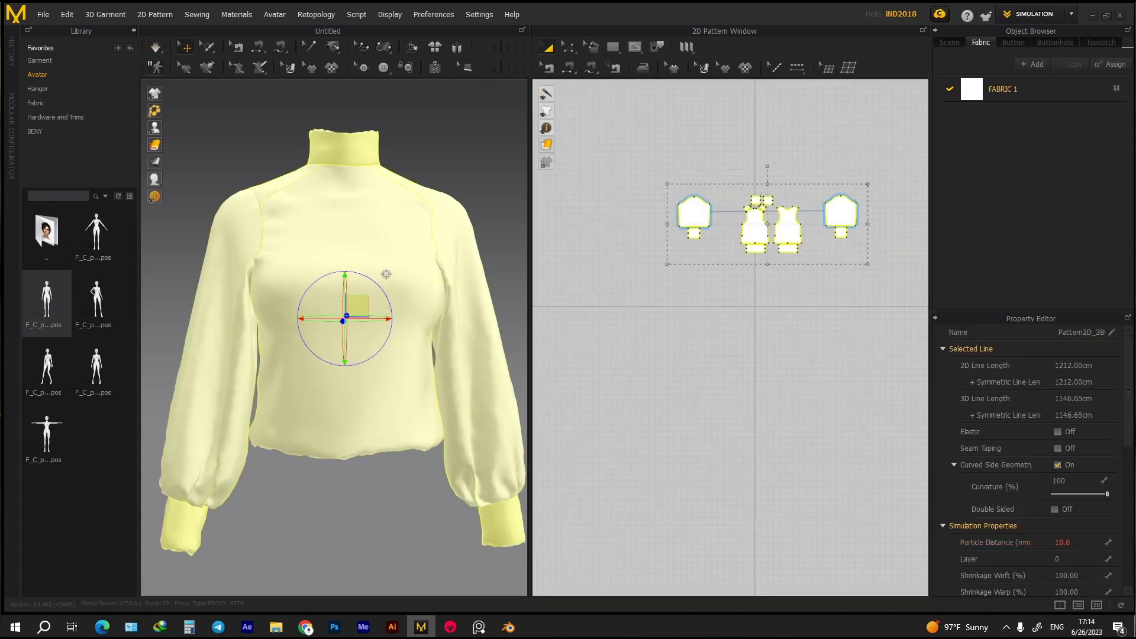
{"action": "key", "text": "space"}
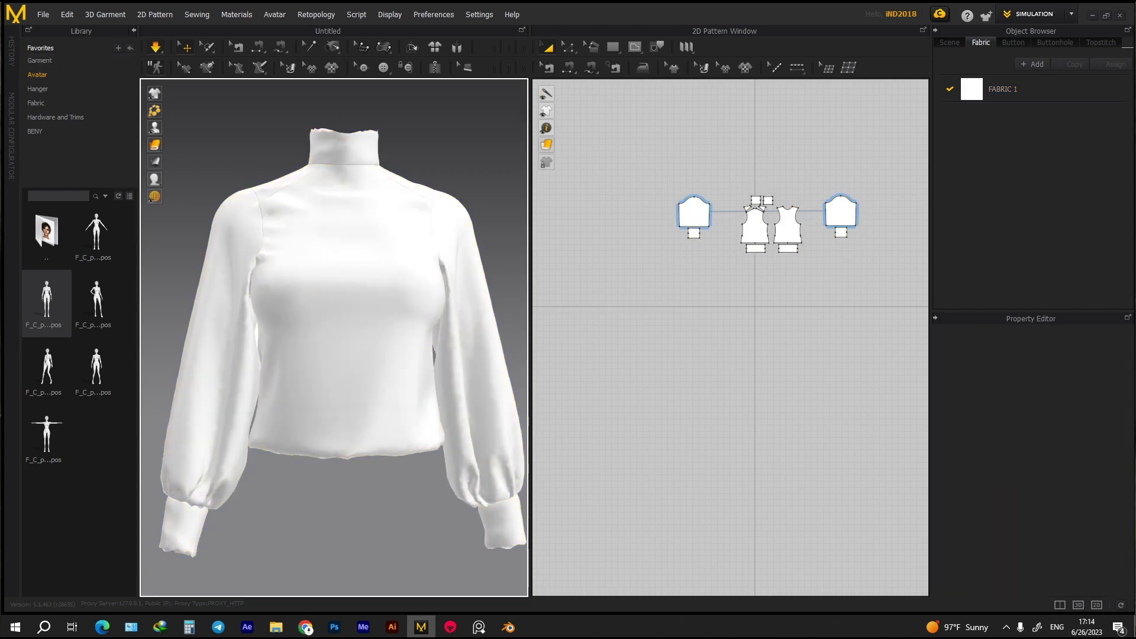
{"action": "left_click", "coordinate": [320, 475]}
{"action": "key", "text": "Escape"}
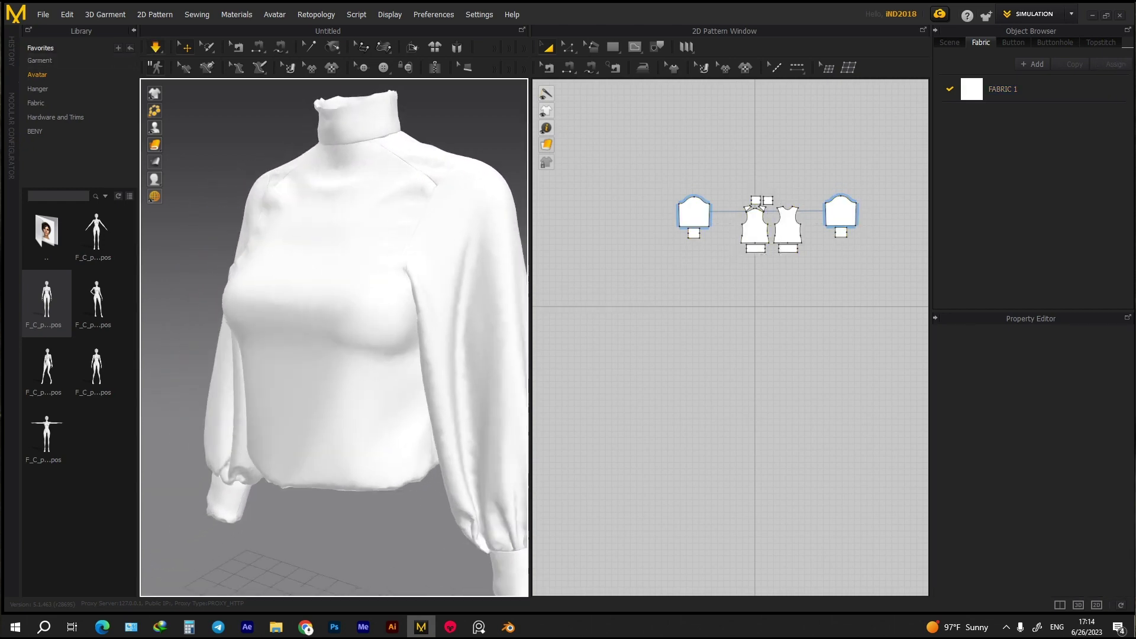
- Show the avatar wearing the simulated top
{"action": "scroll", "coordinate": [334, 337], "scroll_direction": "up", "scroll_amount": 2}
{"action": "scroll", "coordinate": [334, 338], "scroll_direction": "down", "scroll_amount": 3}
{"action": "left_click", "coordinate": [155, 127]}
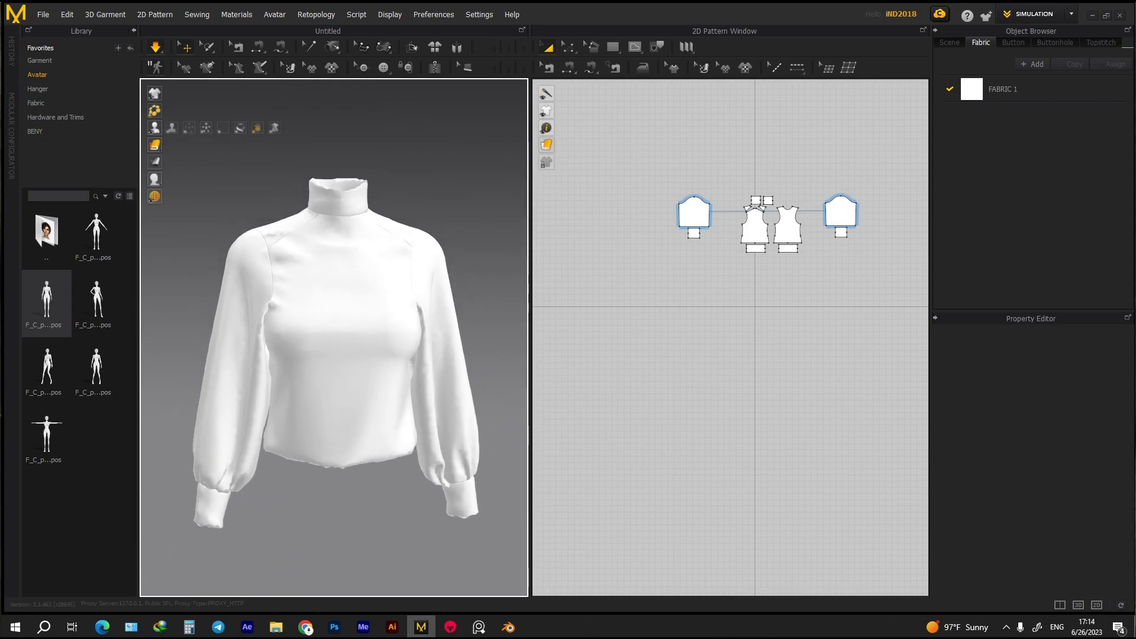
{"action": "left_click", "coordinate": [273, 127]}
- Examine the fit of the top on the avatar from front, back and side, including the high collar close up
{"action": "scroll", "coordinate": [334, 337], "scroll_direction": "up", "scroll_amount": 4}
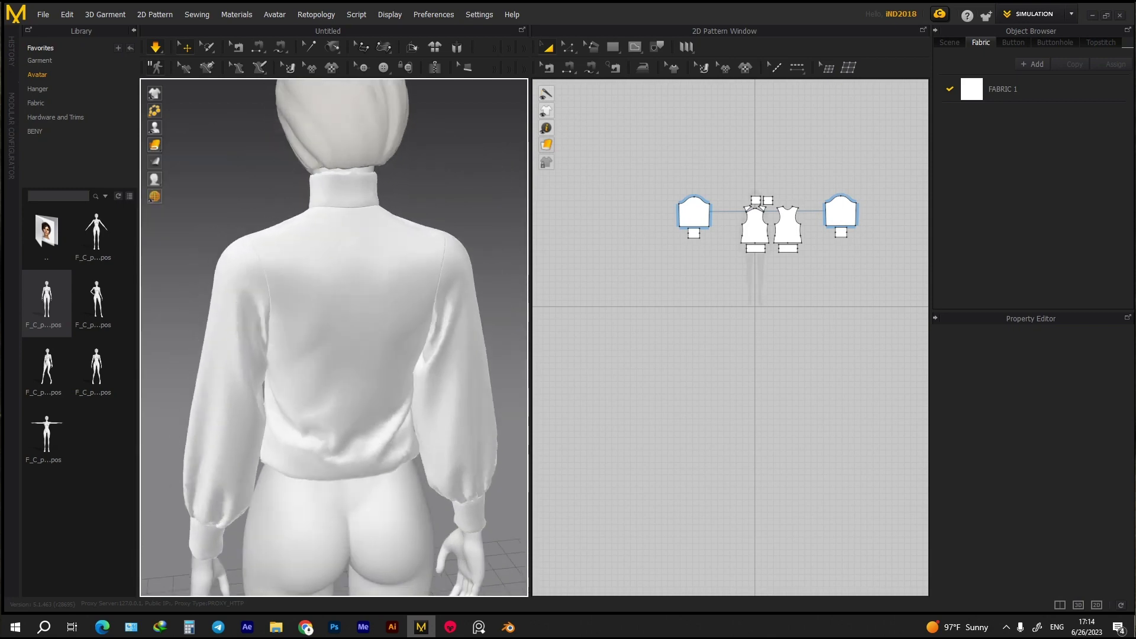
{"action": "scroll", "coordinate": [334, 337], "scroll_direction": "down", "scroll_amount": 1}
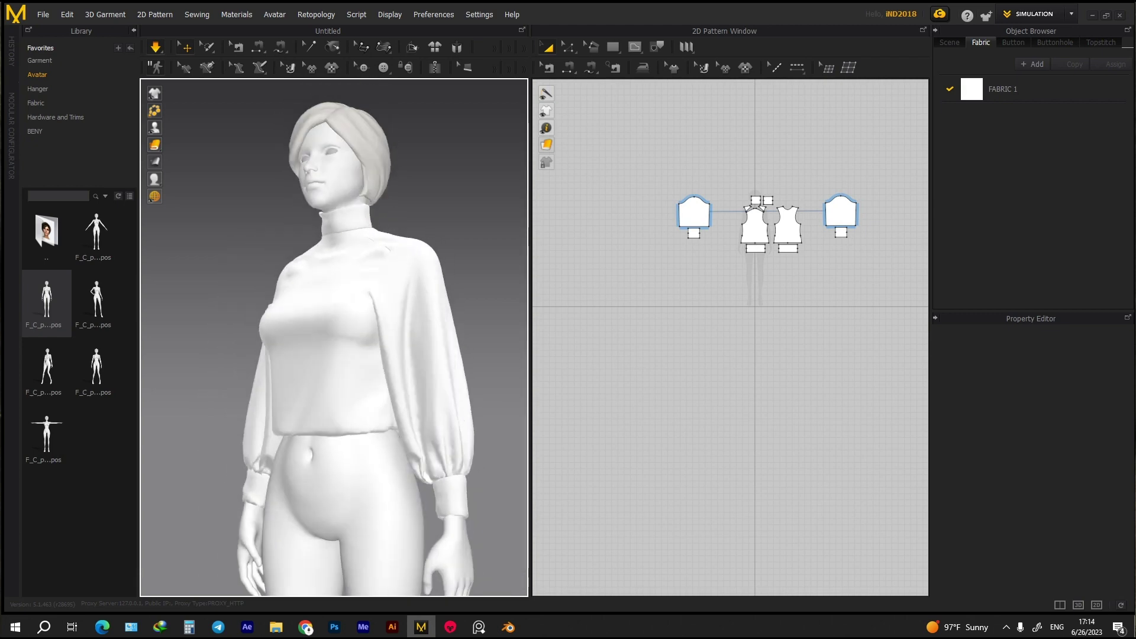
{"action": "left_click", "coordinate": [363, 321]}
{"action": "key", "text": "Escape"}
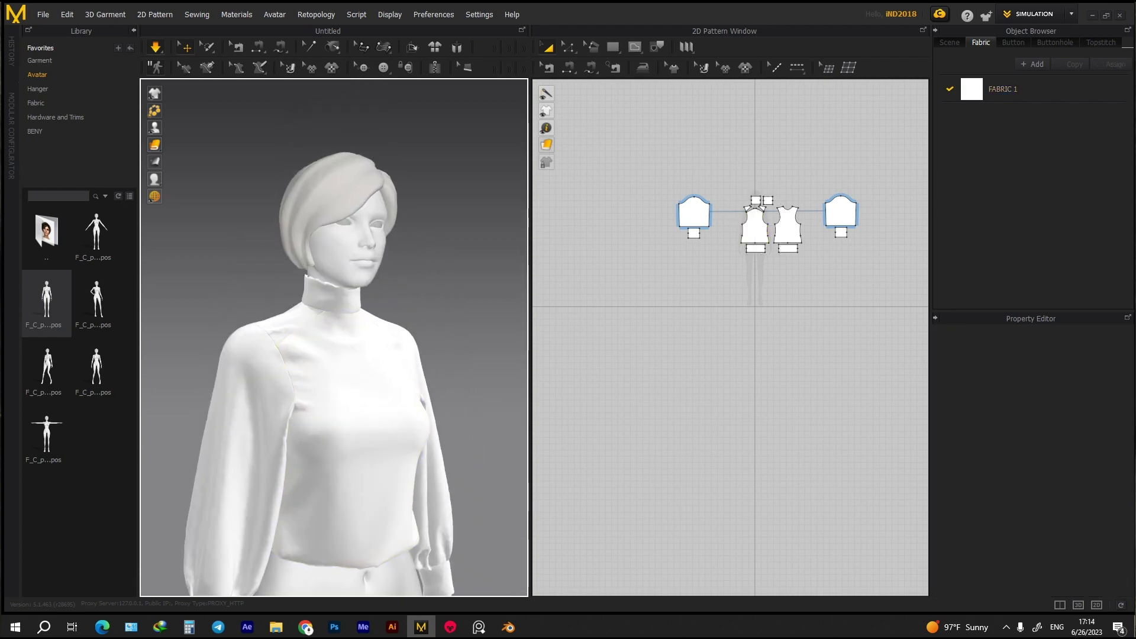
{"action": "scroll", "coordinate": [363, 322], "scroll_direction": "up", "scroll_amount": 5}
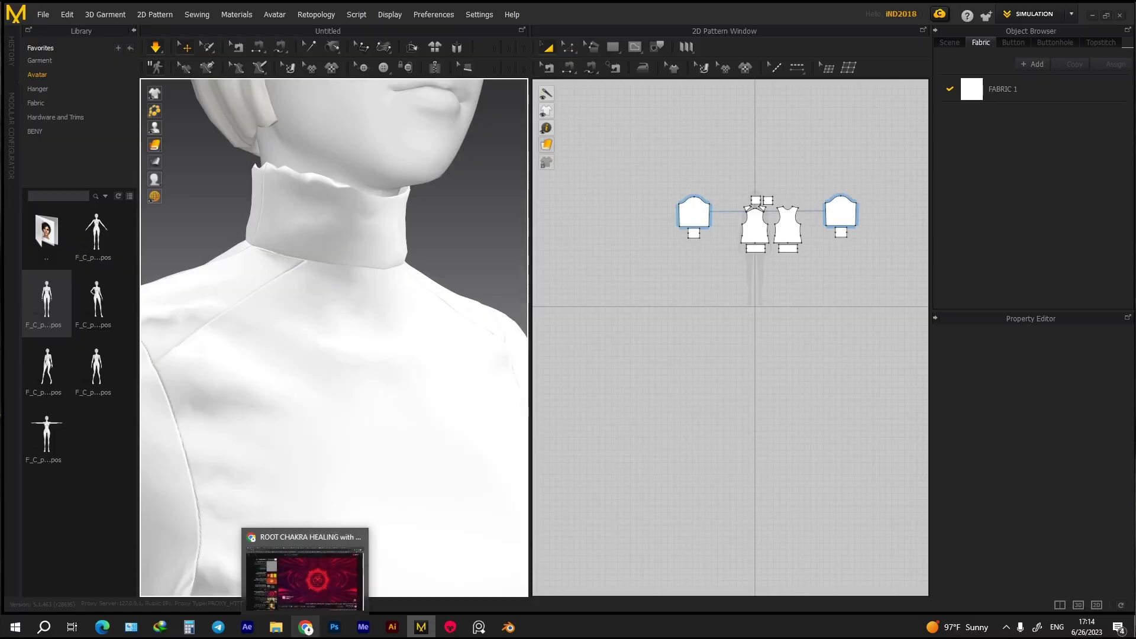
{"action": "scroll", "coordinate": [334, 236], "scroll_direction": "up", "scroll_amount": 3}
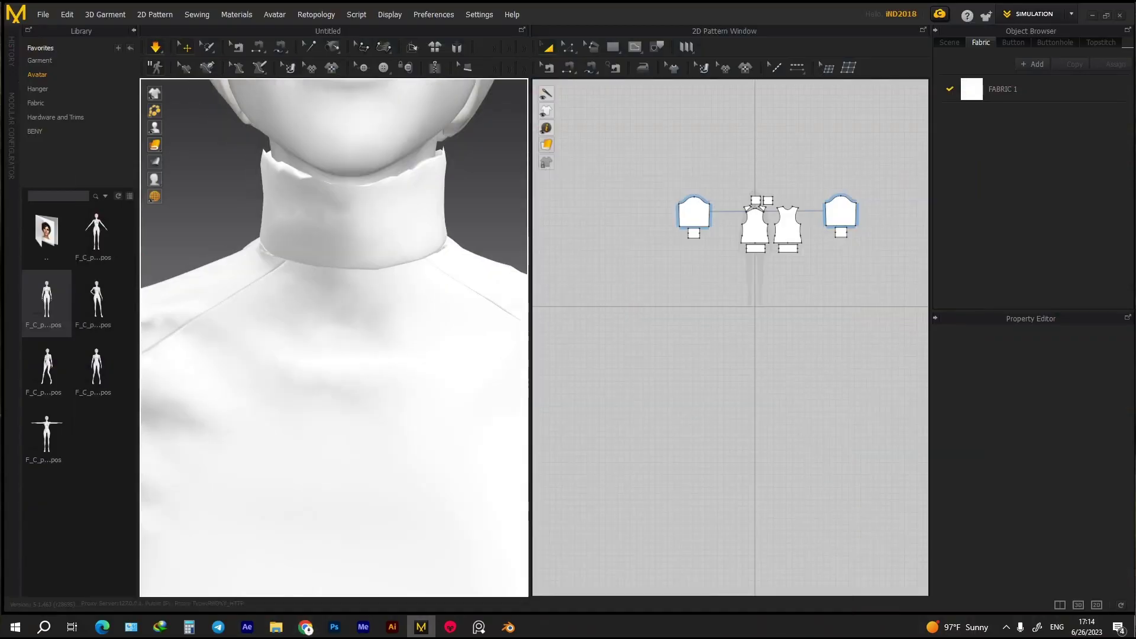
{"action": "scroll", "coordinate": [741, 191], "scroll_direction": "up", "scroll_amount": 6}
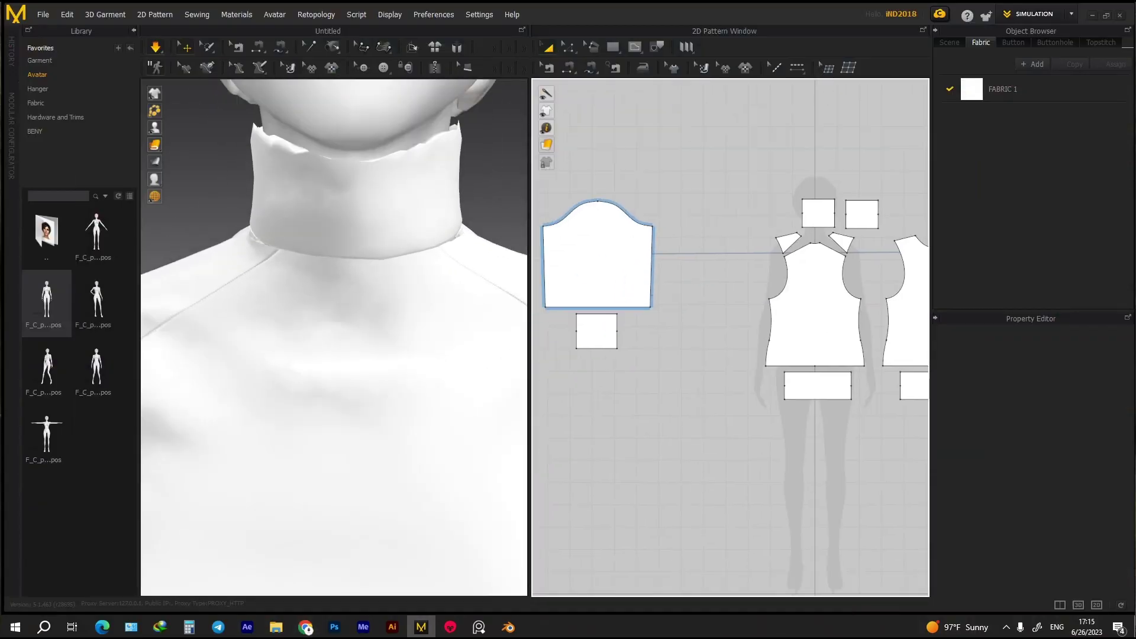
- Review the complete pattern layout of body, sleeves, cuffs, collar and hem bands, and the garment on the avatar
{"action": "left_click_drag", "start_coordinate": [597, 260], "coordinate": [866, 242]}
{"action": "left_click_drag", "start_coordinate": [698, 190], "coordinate": [858, 370]}
{"action": "left_click_drag", "start_coordinate": [769, 237], "coordinate": [740, 218]}
{"action": "middle_click_drag", "start_coordinate": [709, 296], "coordinate": [904, 296]}
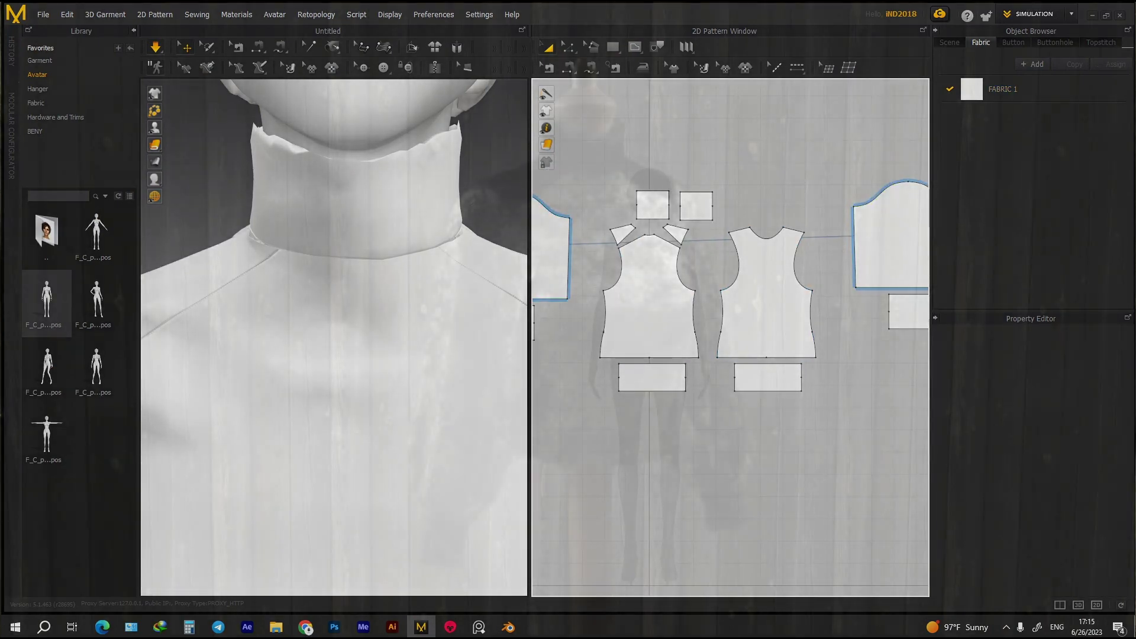
{"action": "scroll", "coordinate": [750, 159], "scroll_direction": "down", "scroll_amount": 2}
{"action": "scroll", "coordinate": [750, 177], "scroll_direction": "up", "scroll_amount": 2}
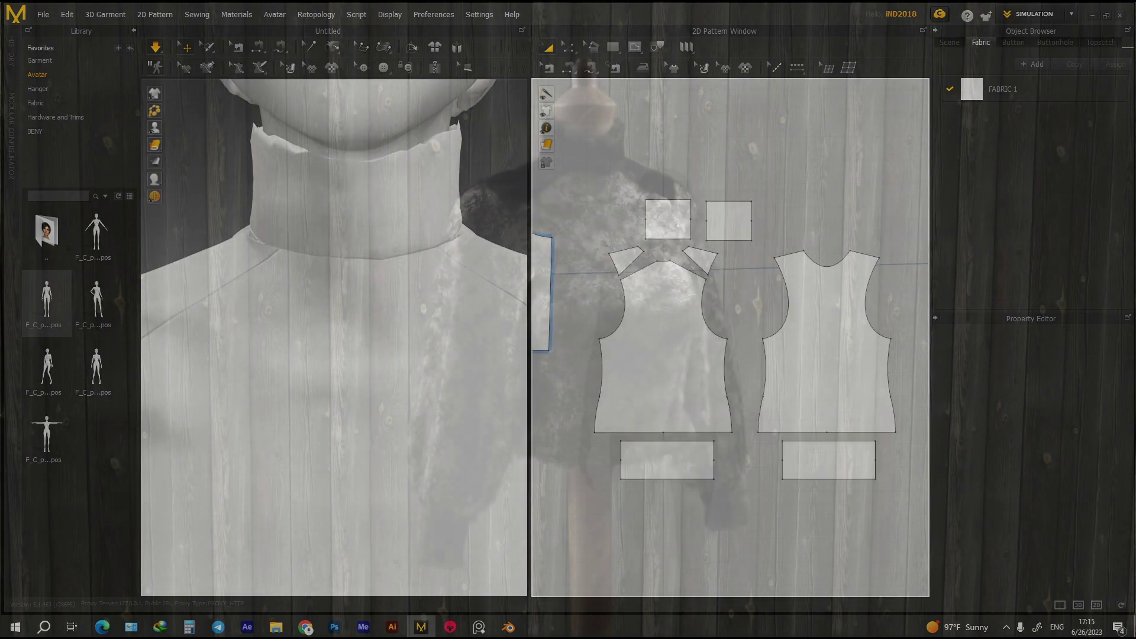
{"action": "scroll", "coordinate": [749, 177], "scroll_direction": "down", "scroll_amount": 2}
{"action": "scroll", "coordinate": [333, 337], "scroll_direction": "down", "scroll_amount": 5}
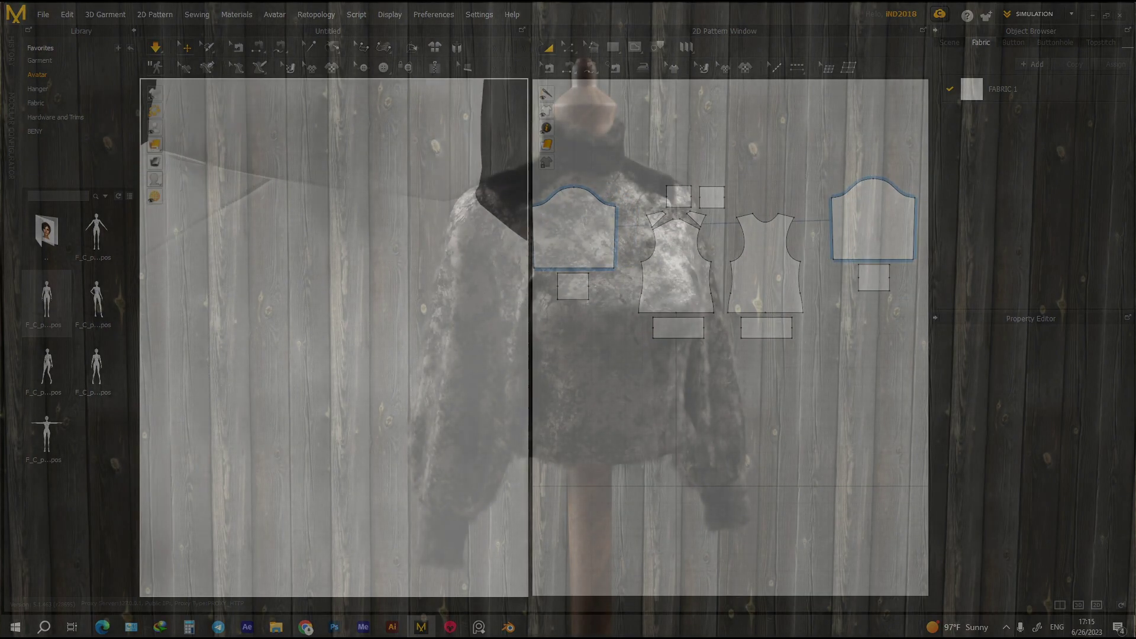
{"action": "middle_click_drag", "start_coordinate": [333, 337], "coordinate": [333, 160]}
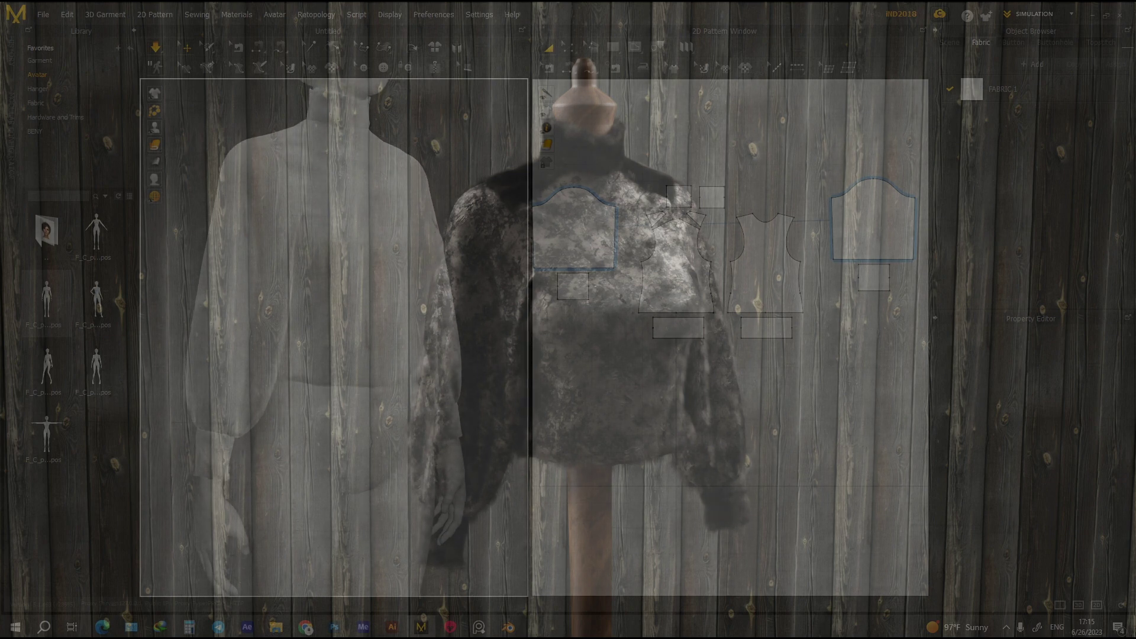